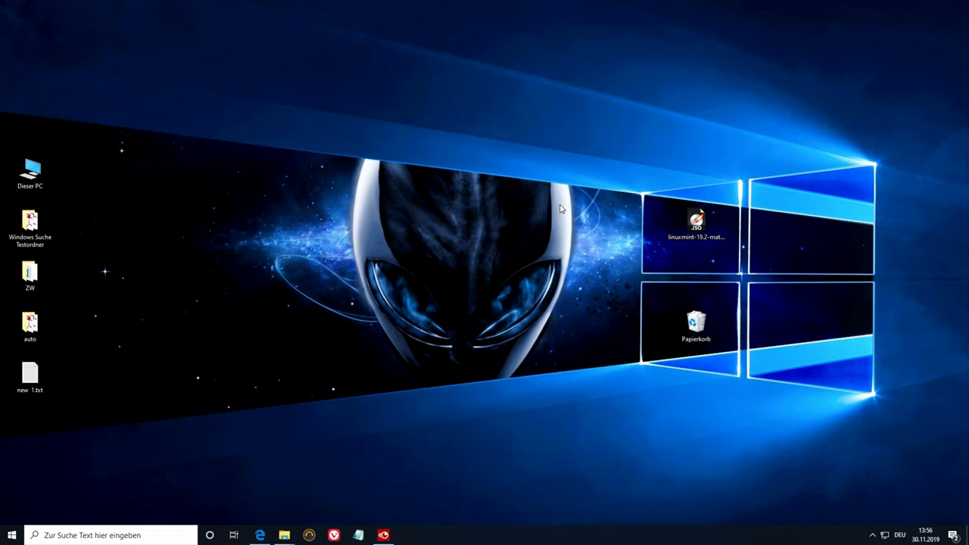
# - Select the Linux Mint 19.2 MATE ISO on the desktop, then bring the VirtualBox.org page forward in Edge
pyautogui.click(693, 227)
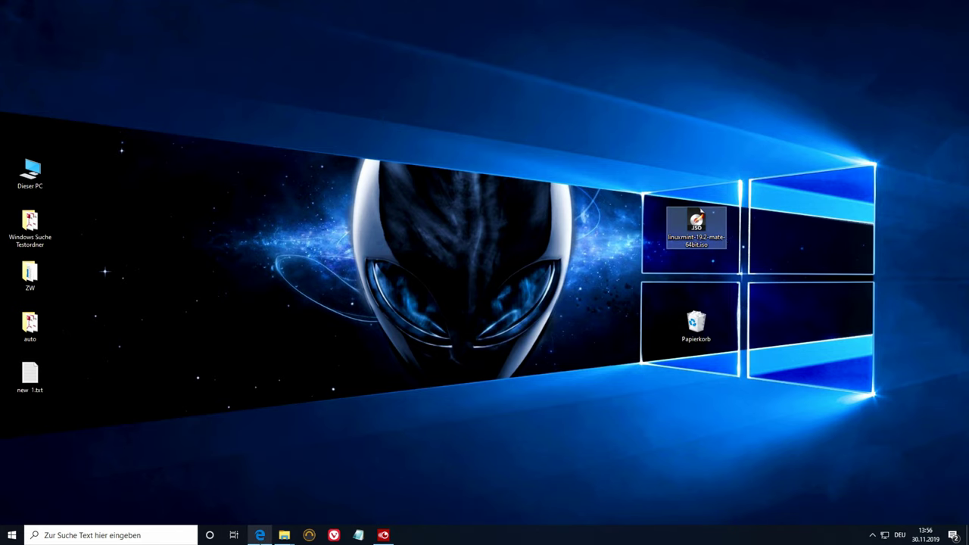
pyautogui.click(260, 536)
pyautogui.doubleClick(265, 143)
pyautogui.click(261, 126)
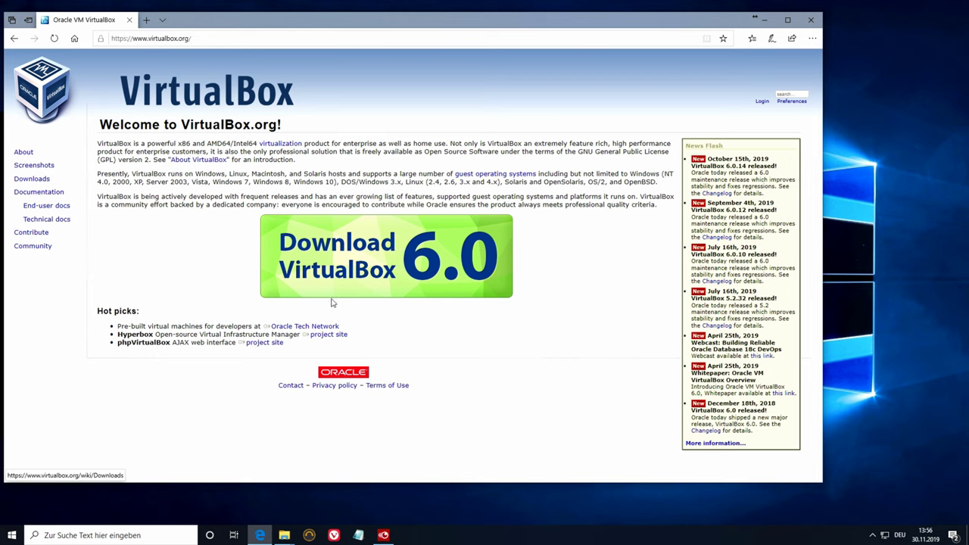
# - Download the VirtualBox 6.0.14 installer for Windows hosts from virtualbox.org and choose to run it
pyautogui.click(353, 259)
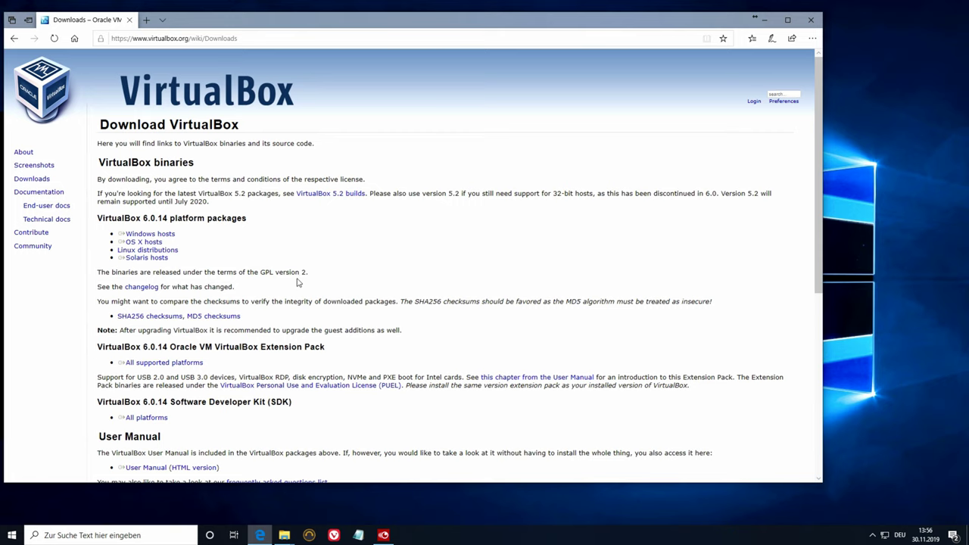
pyautogui.click(168, 235)
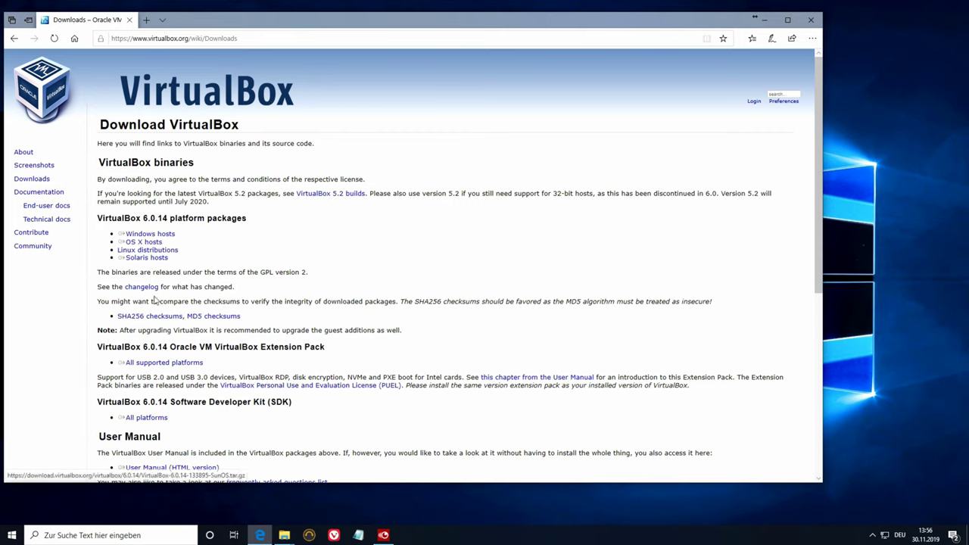
pyautogui.click(141, 260)
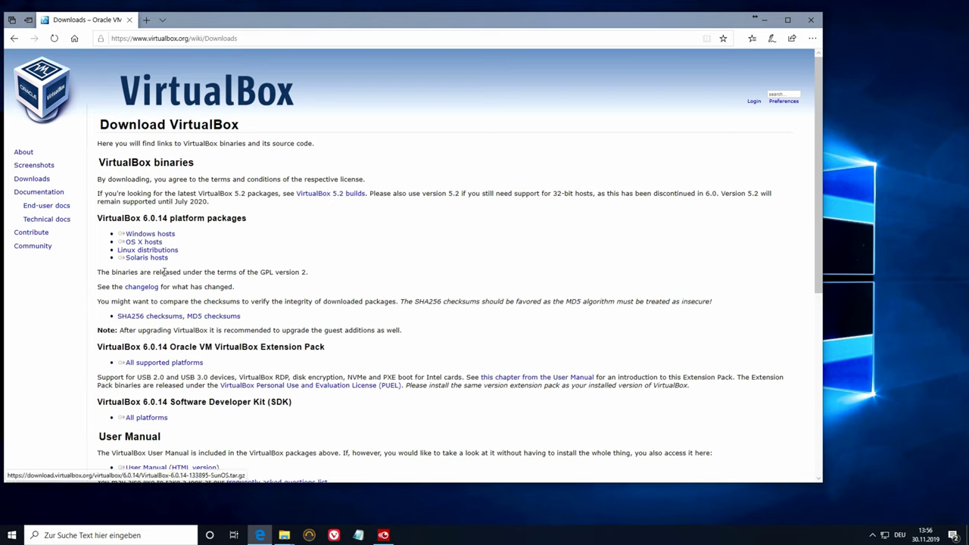
pyautogui.click(150, 316)
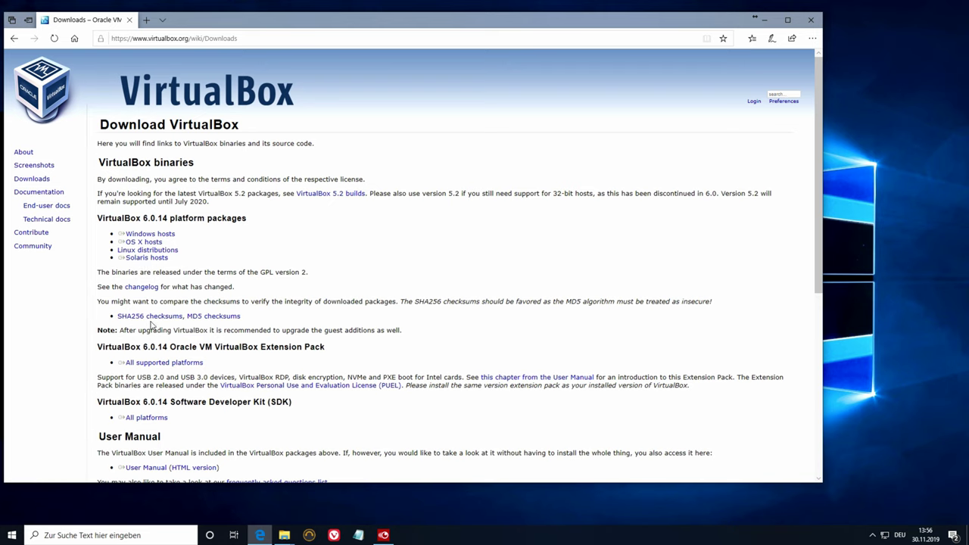
pyautogui.click(165, 234)
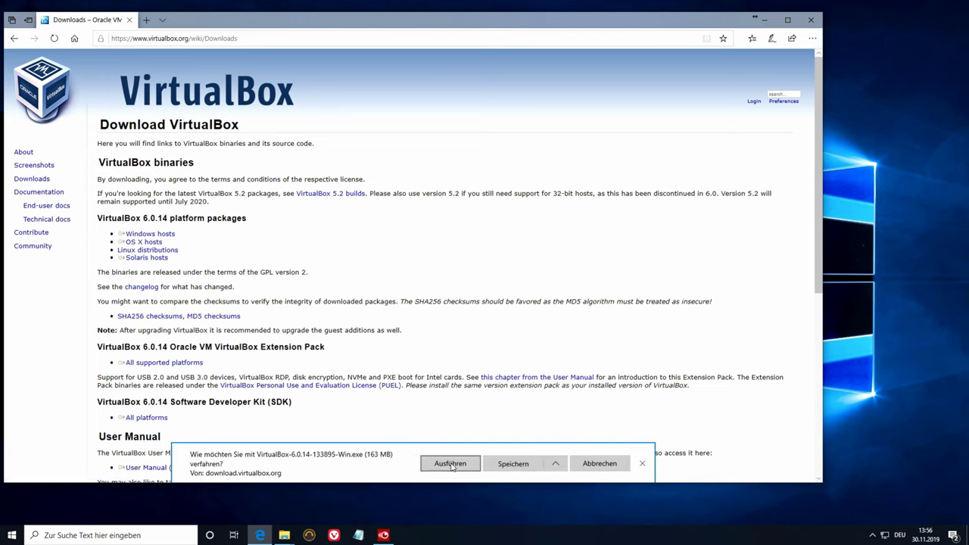
pyautogui.click(450, 464)
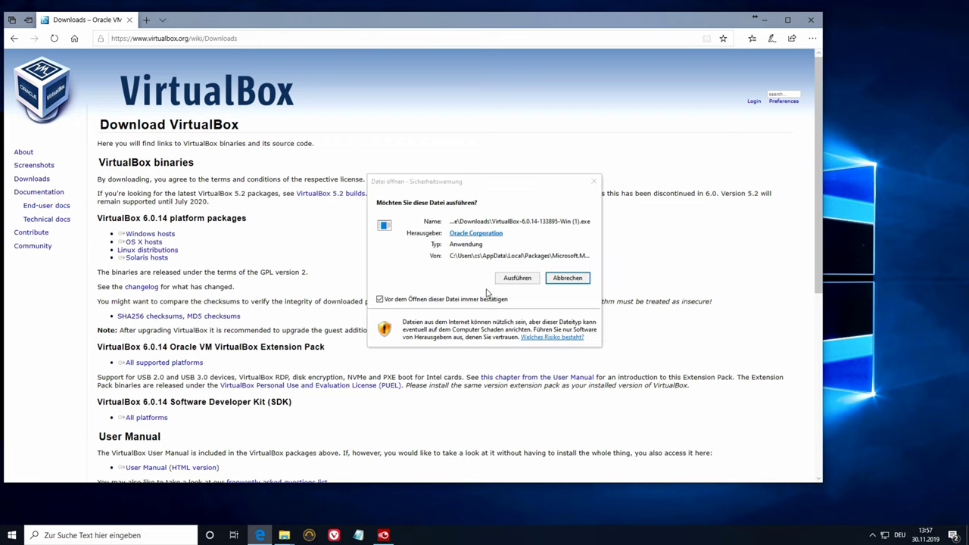
# - Install VirtualBox 6.0.14 with default features and shortcuts, accepting the network interruption warning, then close the wizard
pyautogui.click(518, 278)
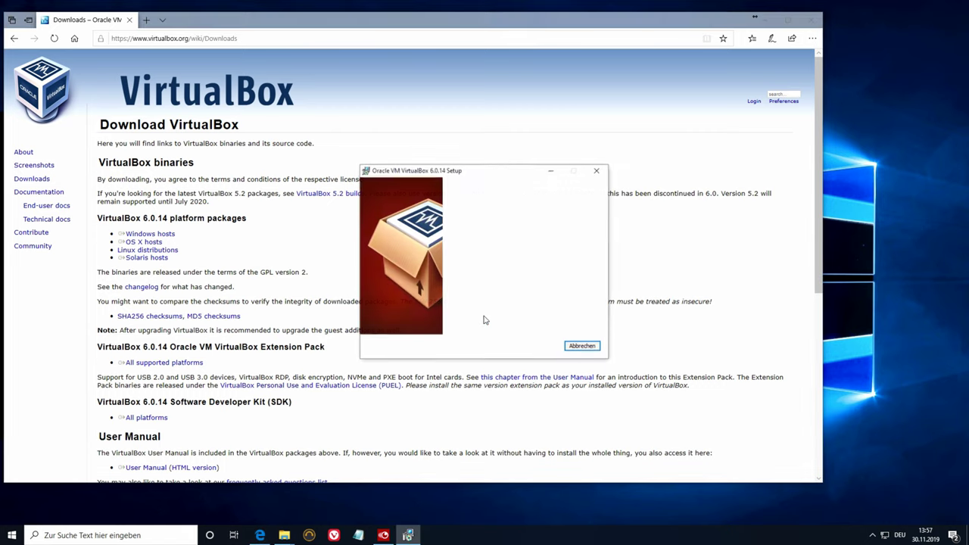
pyautogui.click(535, 347)
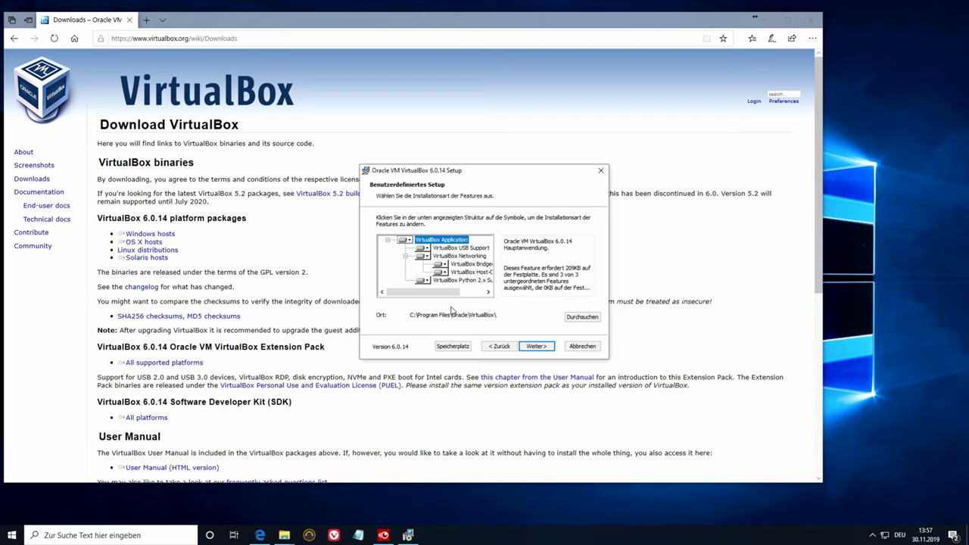
pyautogui.click(540, 347)
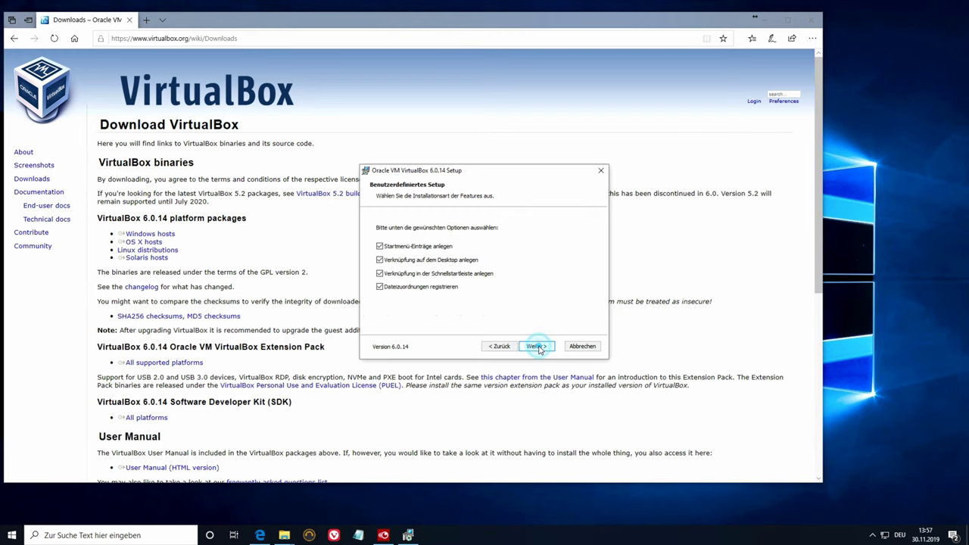
pyautogui.click(540, 348)
pyautogui.click(539, 348)
pyautogui.click(539, 346)
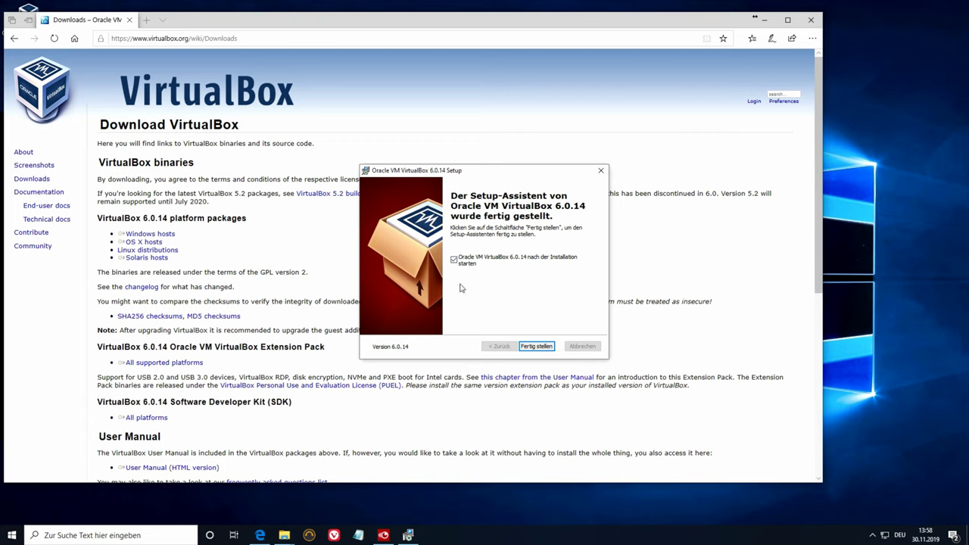
pyautogui.click(454, 260)
pyautogui.click(537, 346)
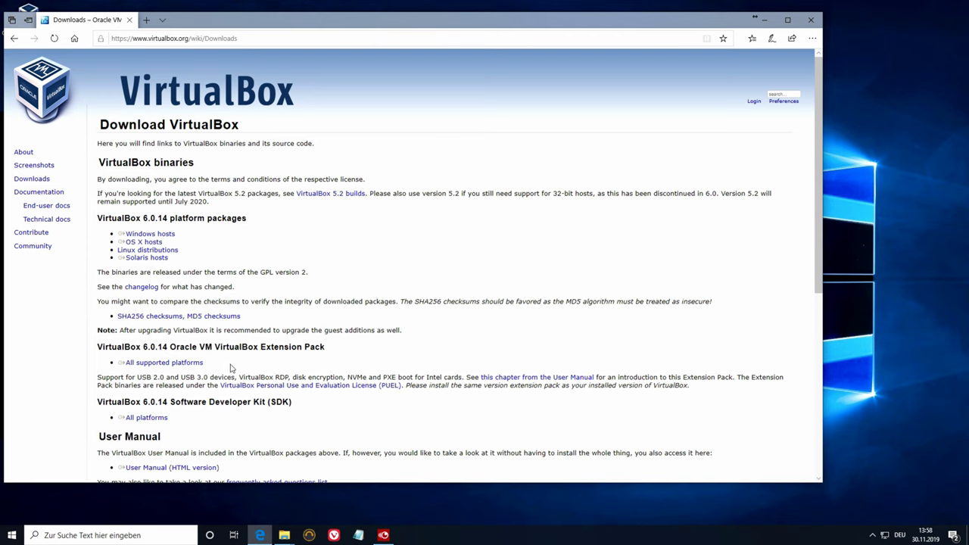
# - Find Oracle VM VirtualBox by searching 'virtual' and pin it to Start and the taskbar
pyautogui.click(11, 535)
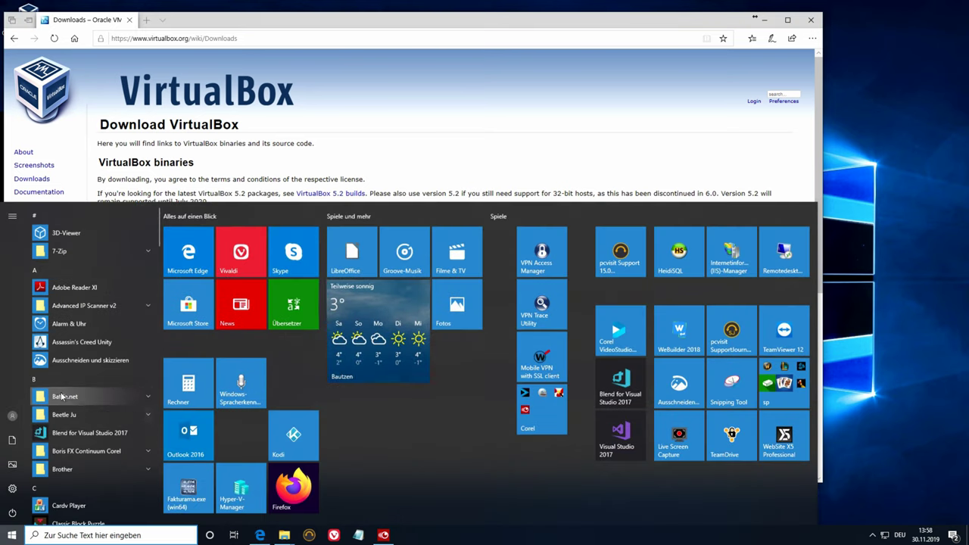
pyautogui.write('vi')
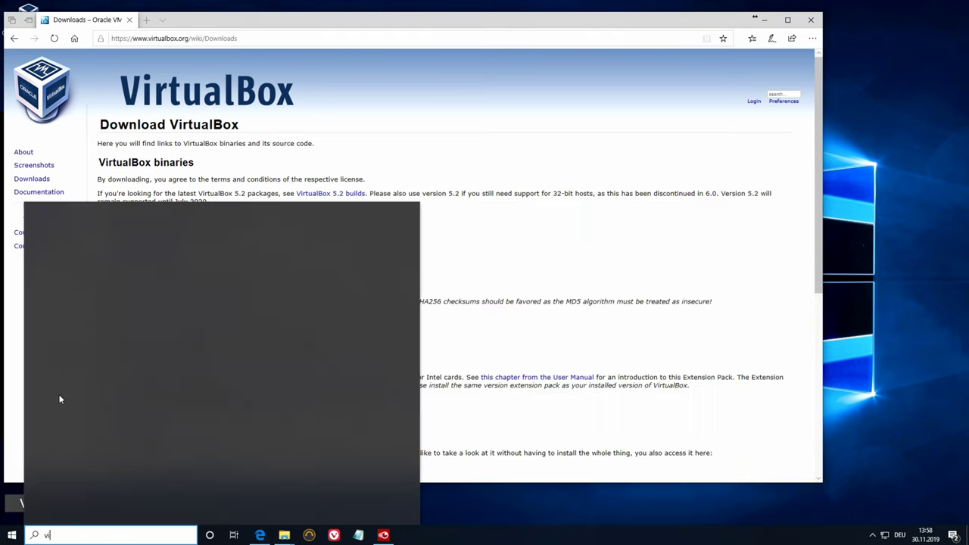
pyautogui.write('rt')
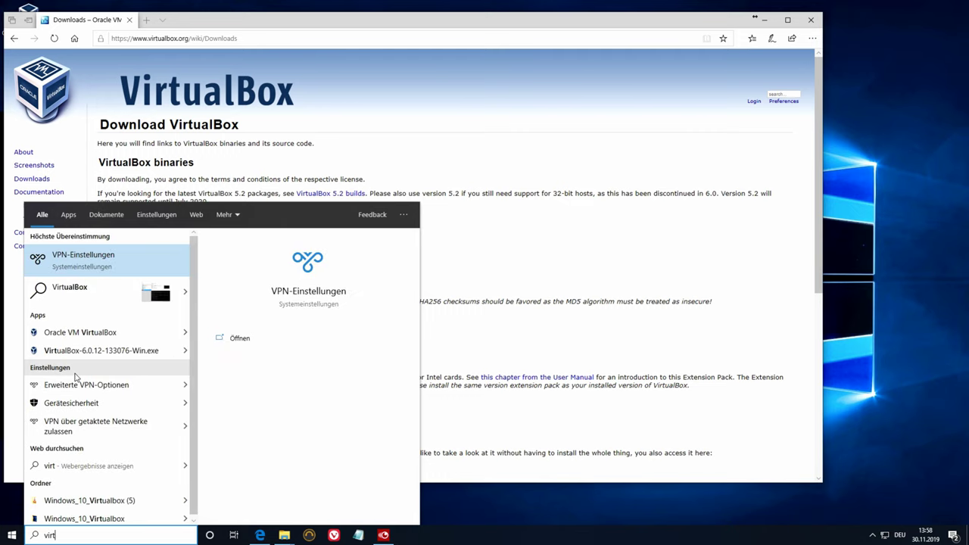
pyautogui.write('ual')
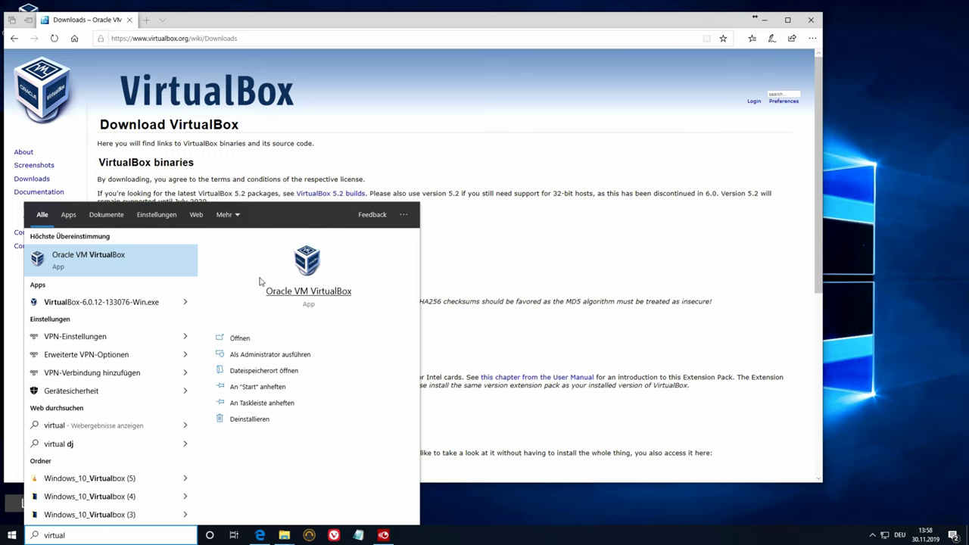
pyautogui.click(279, 388)
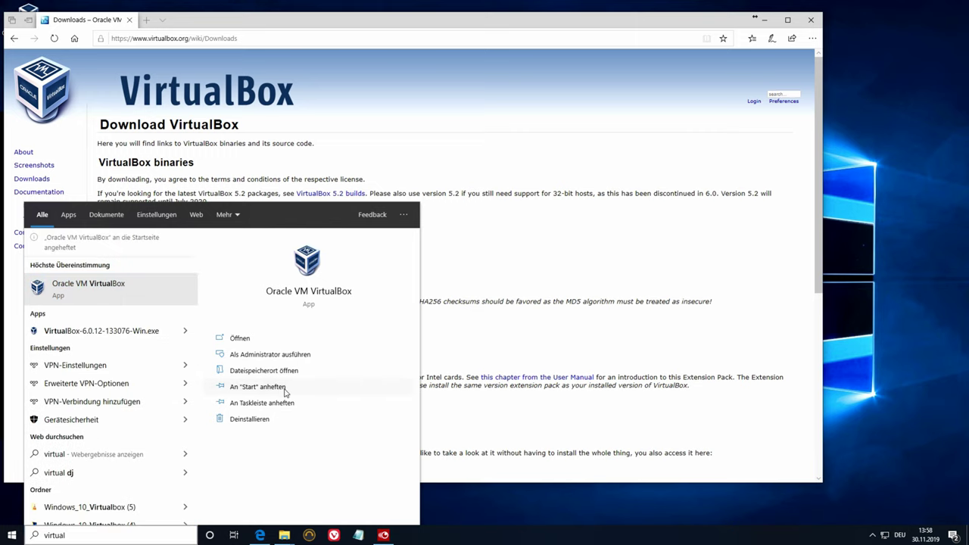
pyautogui.click(282, 403)
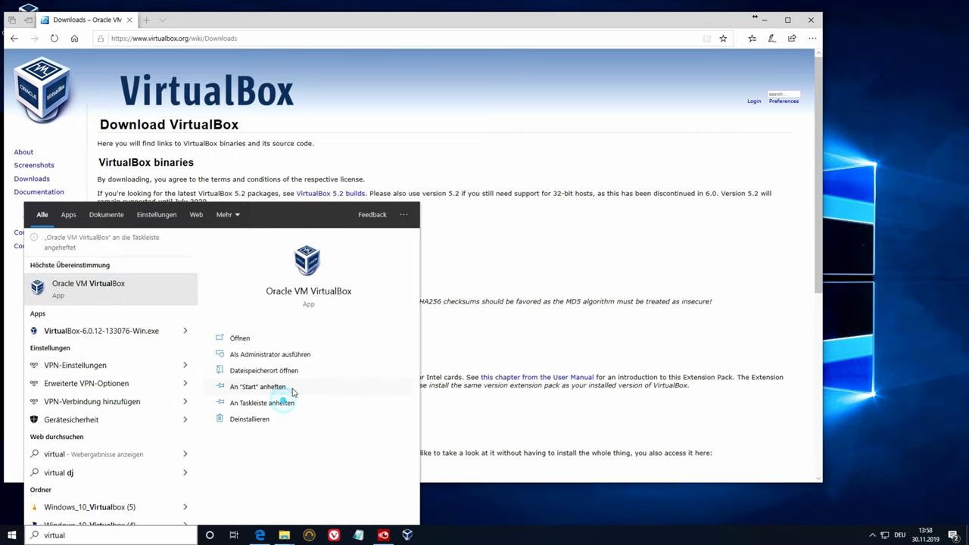
# - Minimize Edge and launch VirtualBox Manager from the pinned taskbar icon
pyautogui.click(463, 506)
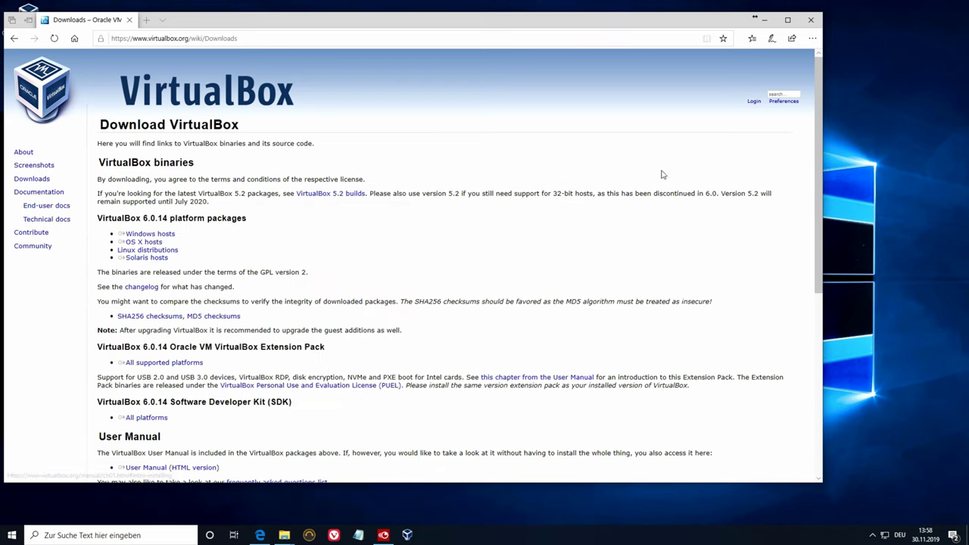
pyautogui.click(772, 21)
pyautogui.click(407, 534)
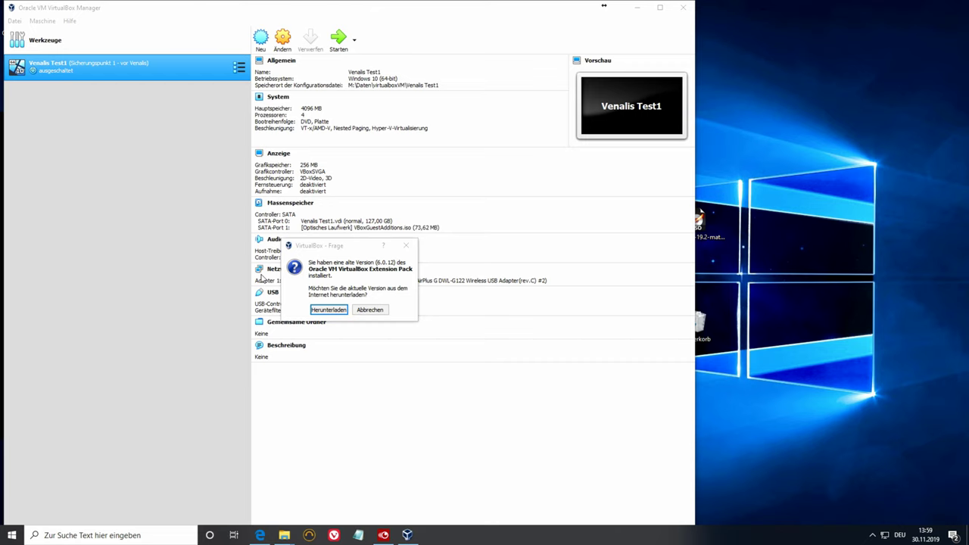
# - Download and install the 6.0.14 Extension Pack over 6.0.12, accepting the licence and keeping the package file
pyautogui.click(329, 310)
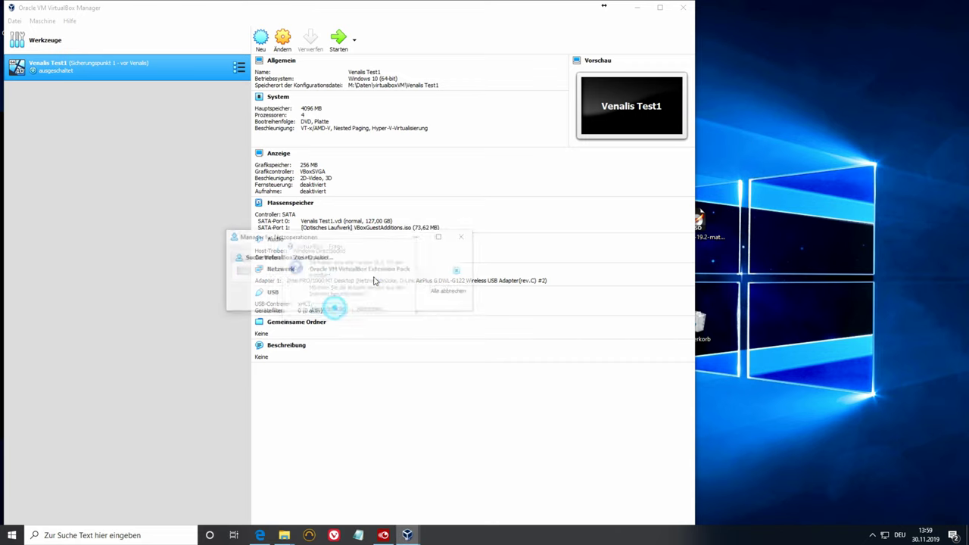
pyautogui.click(326, 307)
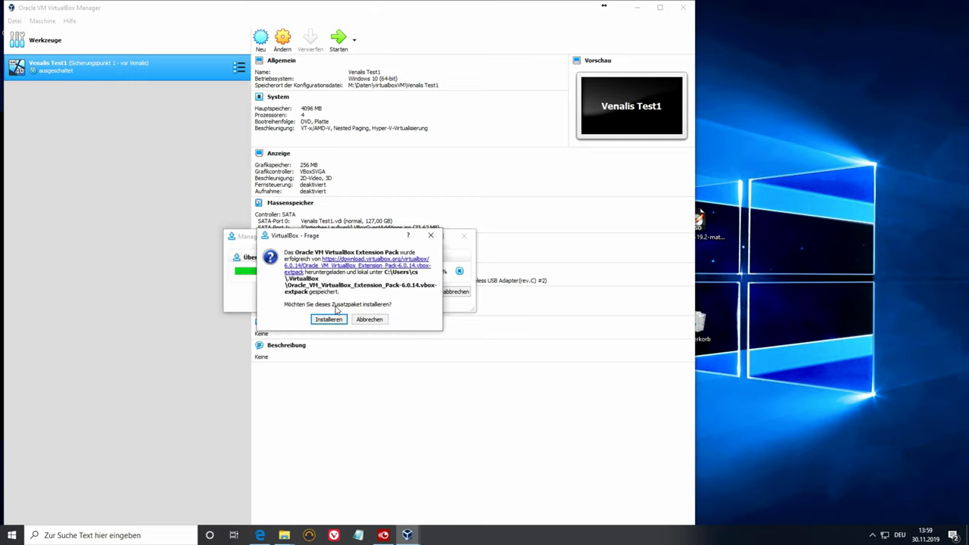
pyautogui.click(329, 320)
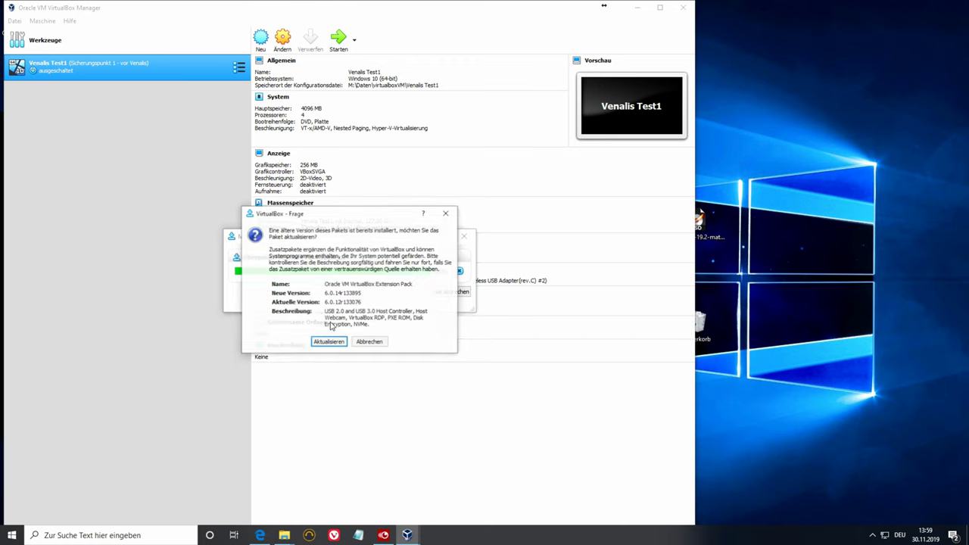
pyautogui.click(331, 343)
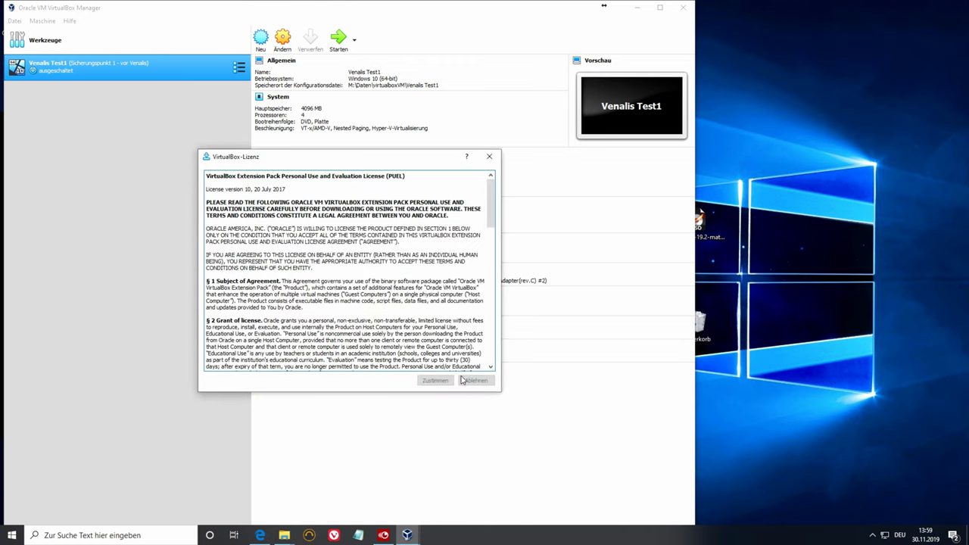
pyautogui.moveTo(491, 213); pyautogui.dragTo(489, 345)
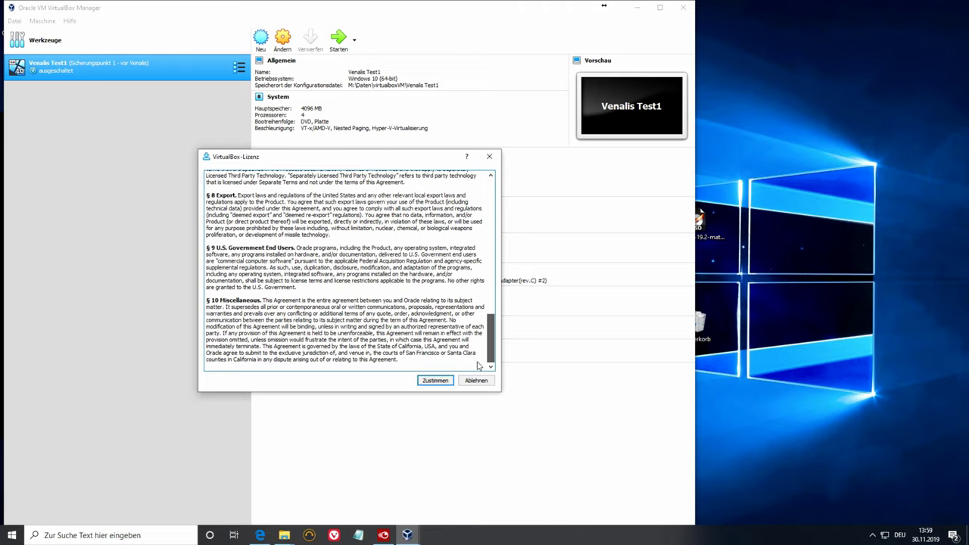
pyautogui.click(434, 380)
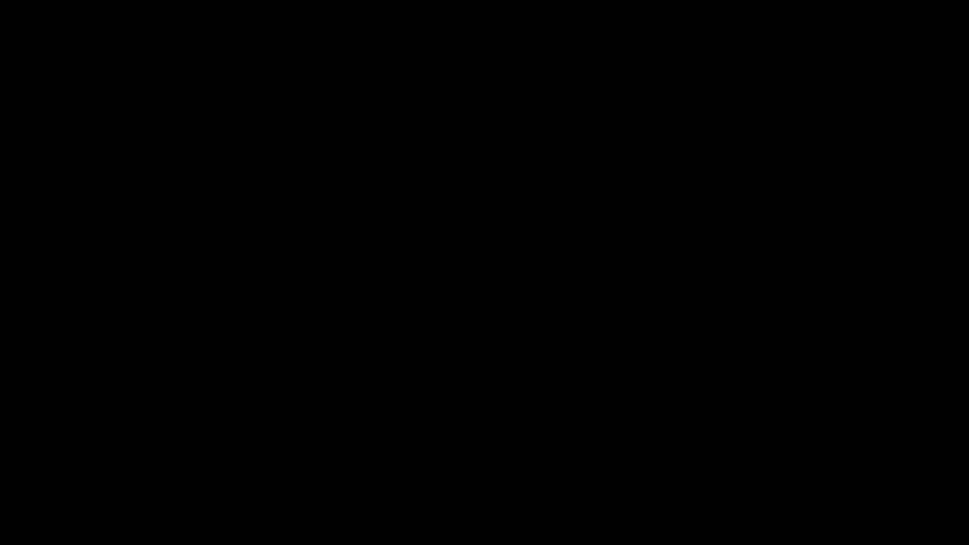
pyautogui.click(437, 348)
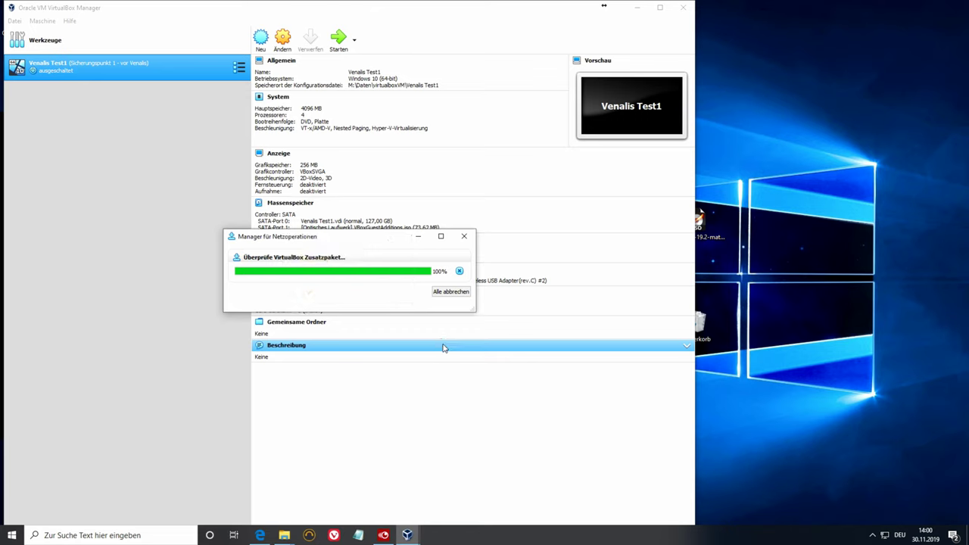
pyautogui.click(361, 299)
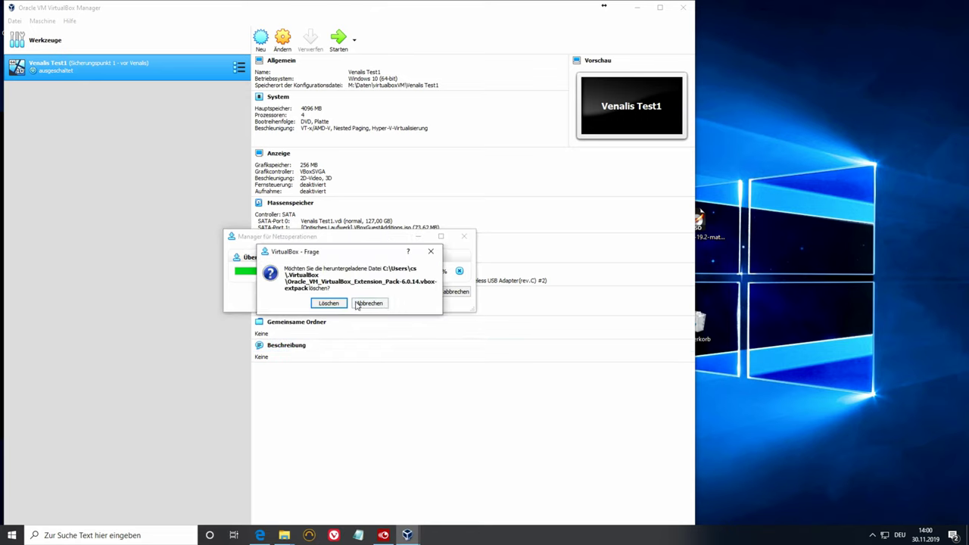
pyautogui.click(327, 302)
pyautogui.moveTo(277, 11); pyautogui.dragTo(415, 16)
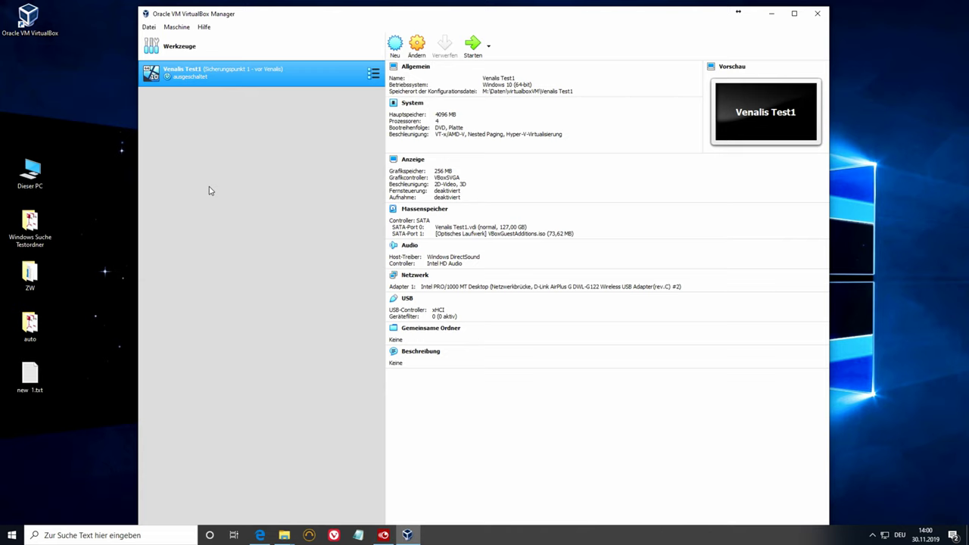
# - Dismiss the VirtualBox desktop shortcut's menu, return to the Manager, and start a new virtual machine
pyautogui.click(28, 18)
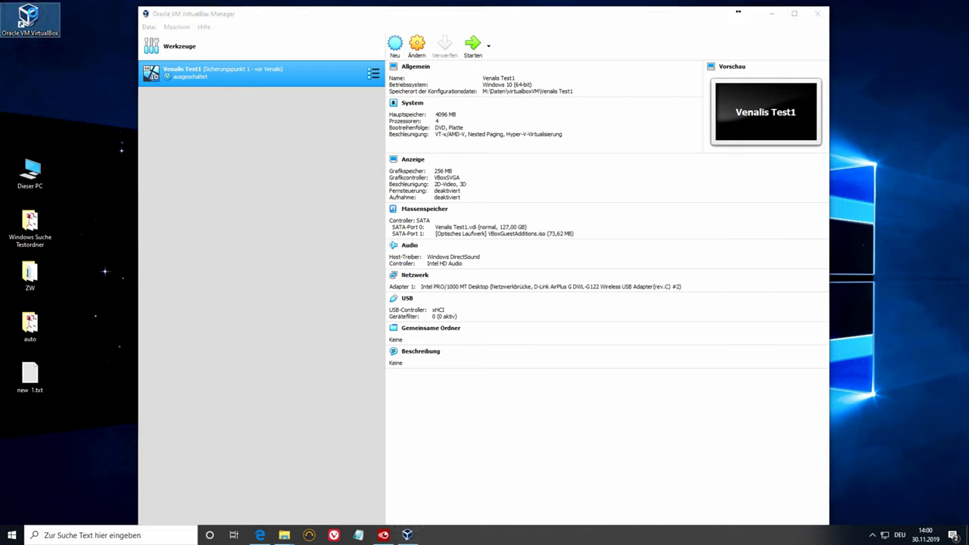
pyautogui.rightClick(33, 12)
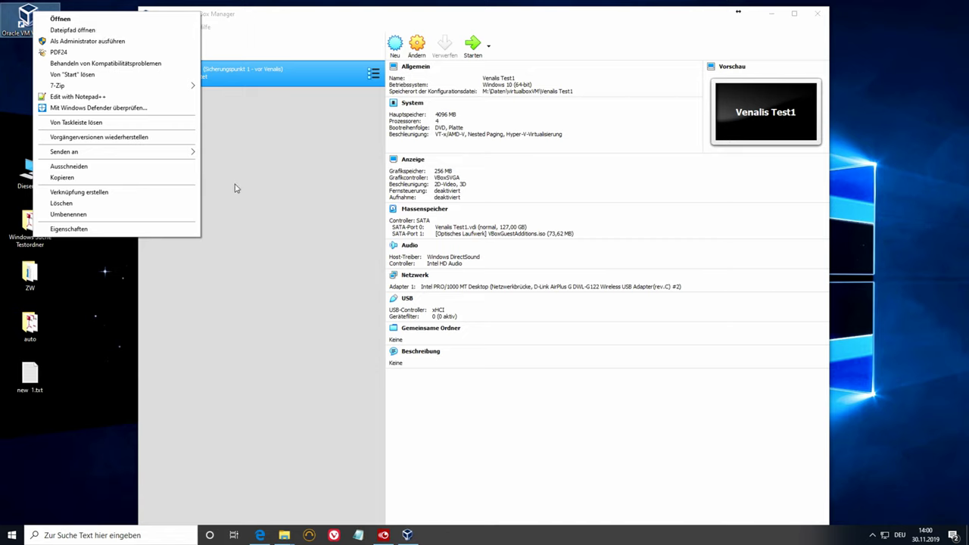
pyautogui.click(276, 177)
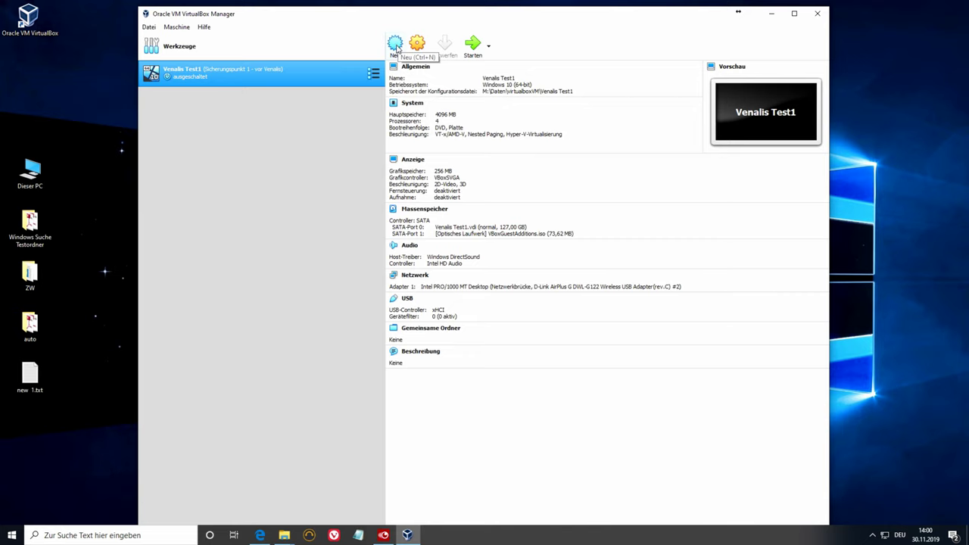
pyautogui.click(396, 44)
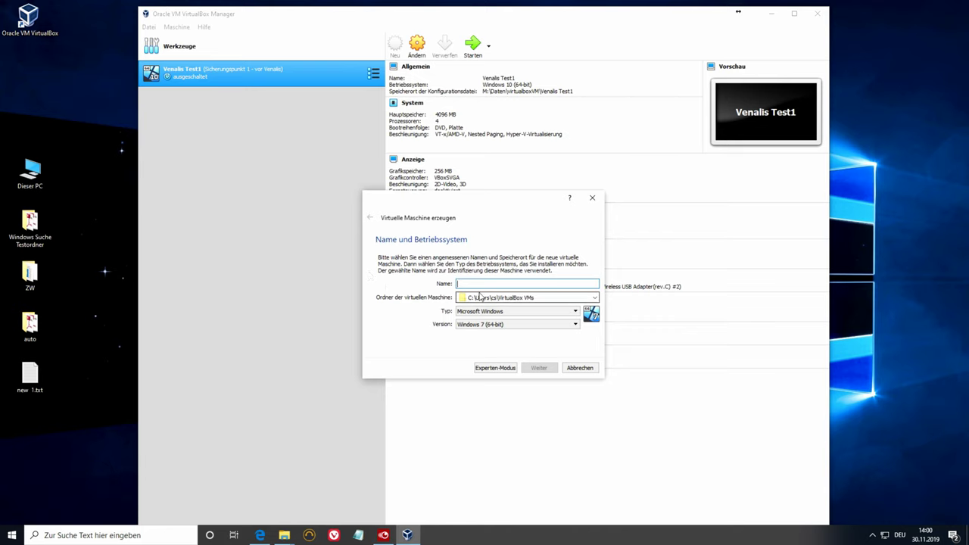
# - Browse the machine folder chooser to M:\Daten\virtualboxVM
pyautogui.click(595, 298)
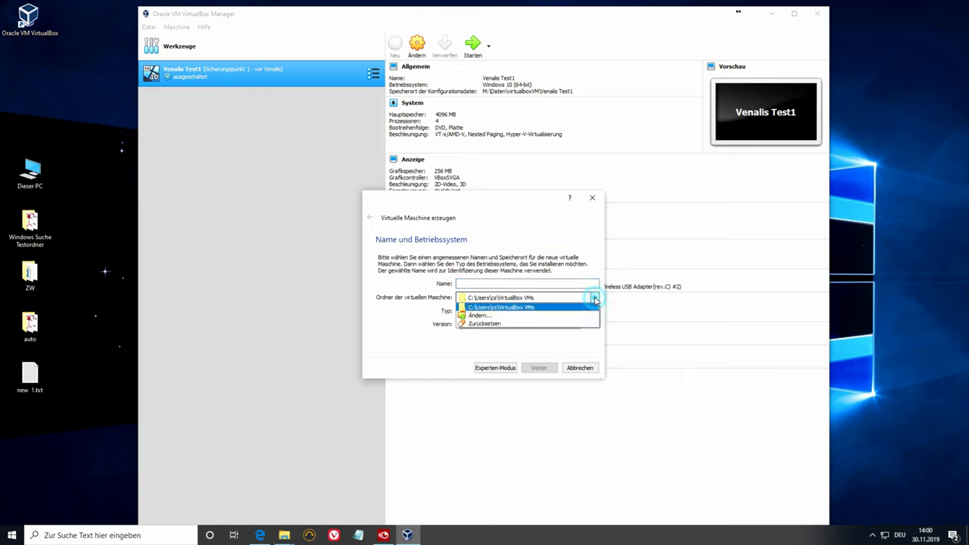
pyautogui.click(478, 315)
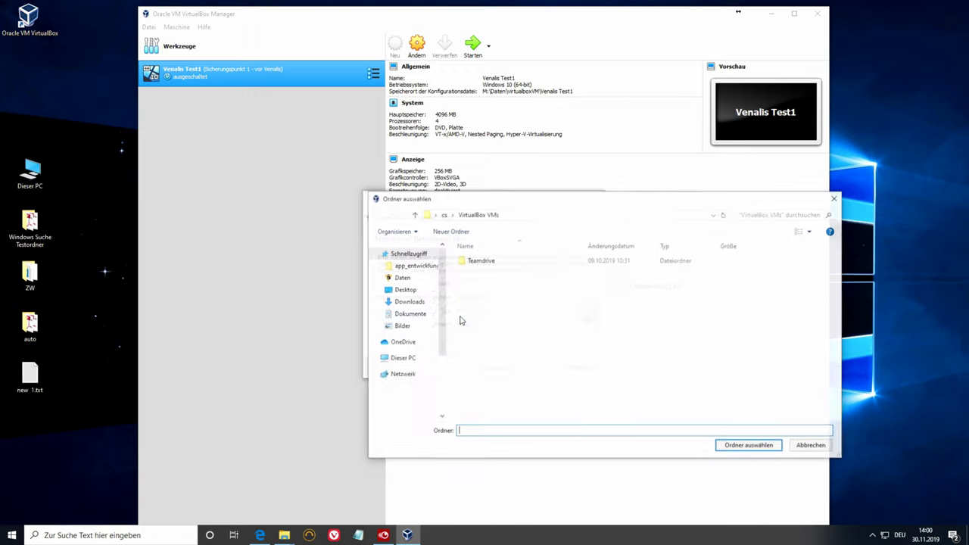
pyautogui.moveTo(442, 341); pyautogui.dragTo(443, 409)
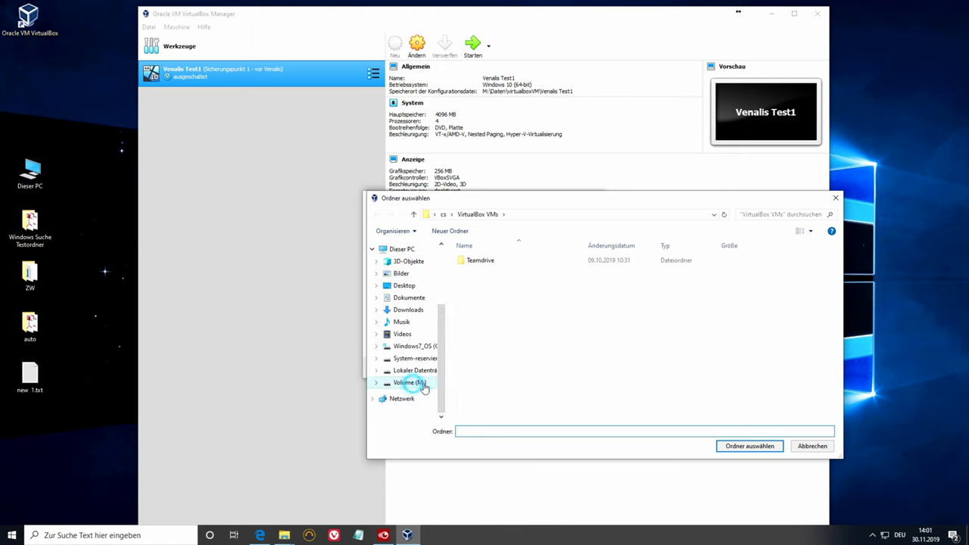
pyautogui.click(418, 382)
pyautogui.scroll(-1, 492, 375)
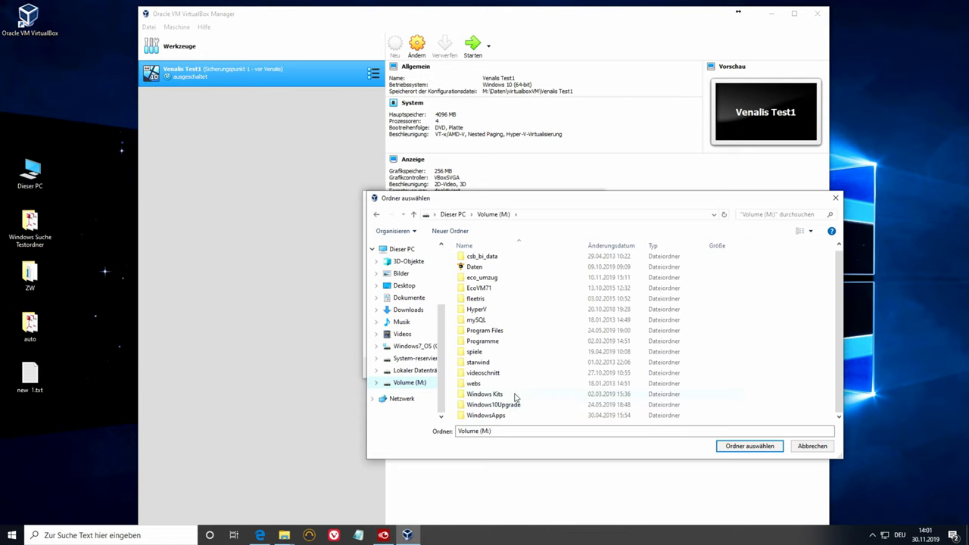
pyautogui.doubleClick(478, 269)
pyautogui.scroll(-1, 508, 347)
pyautogui.doubleClick(493, 415)
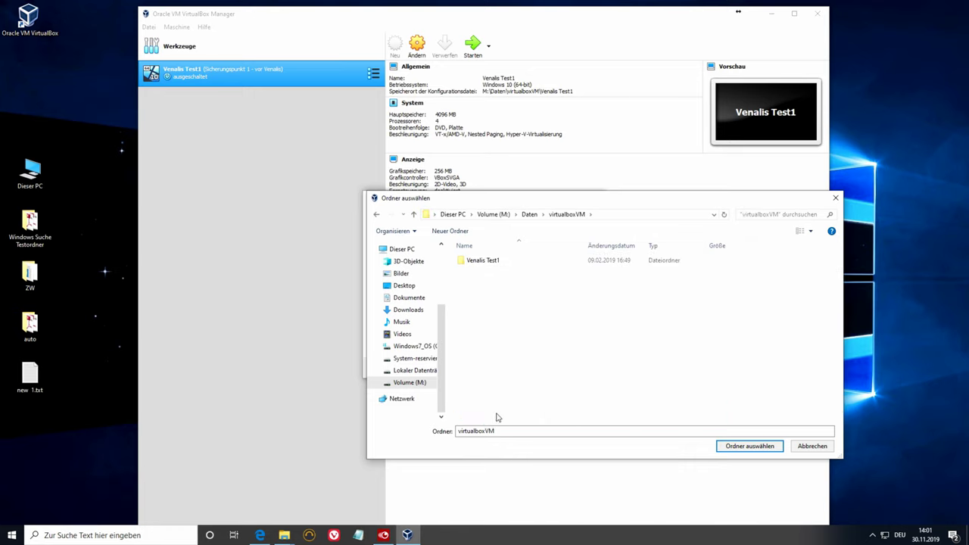
# - Create a new linuxmint folder inside virtualboxVM and select it as the machine folder
pyautogui.click(504, 430)
pyautogui.moveTo(503, 430); pyautogui.dragTo(413, 441)
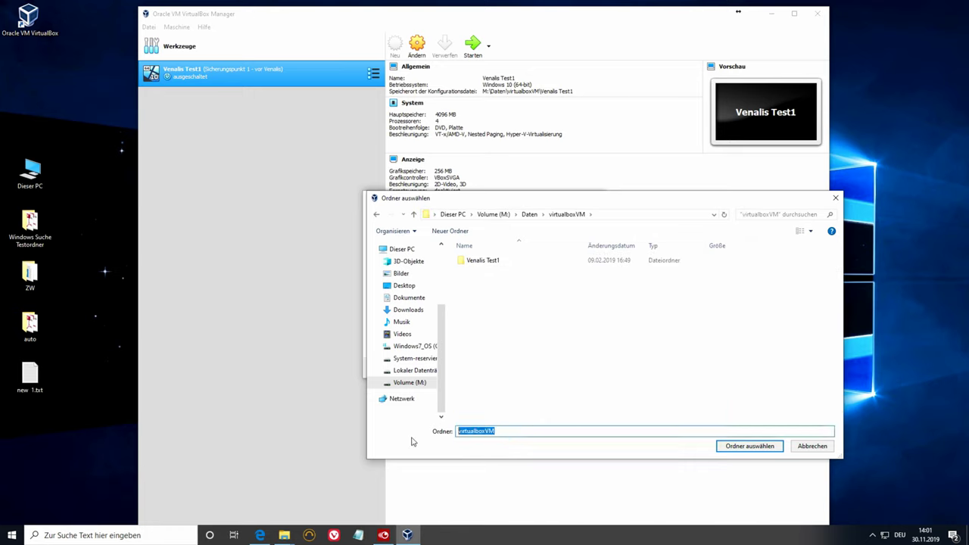
pyautogui.write('linu')
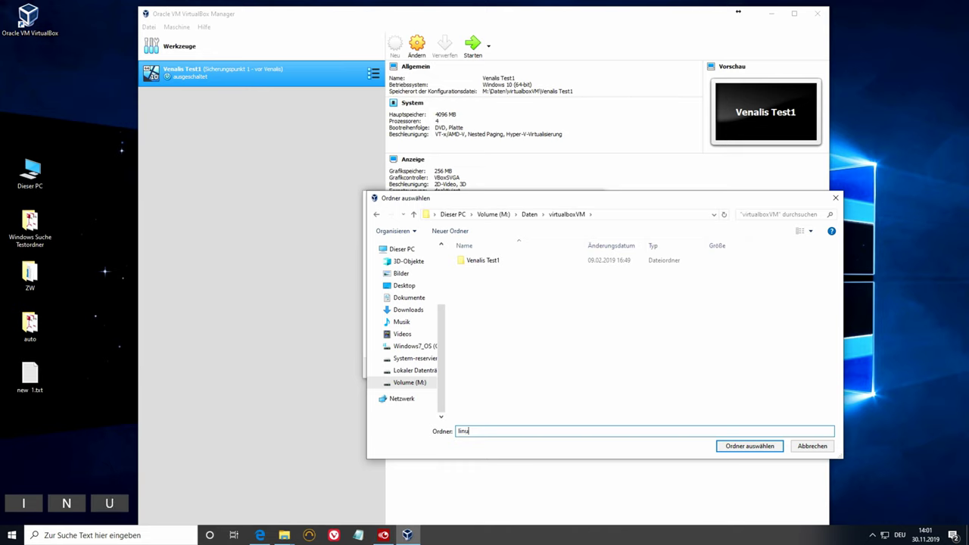
pyautogui.write('xmint')
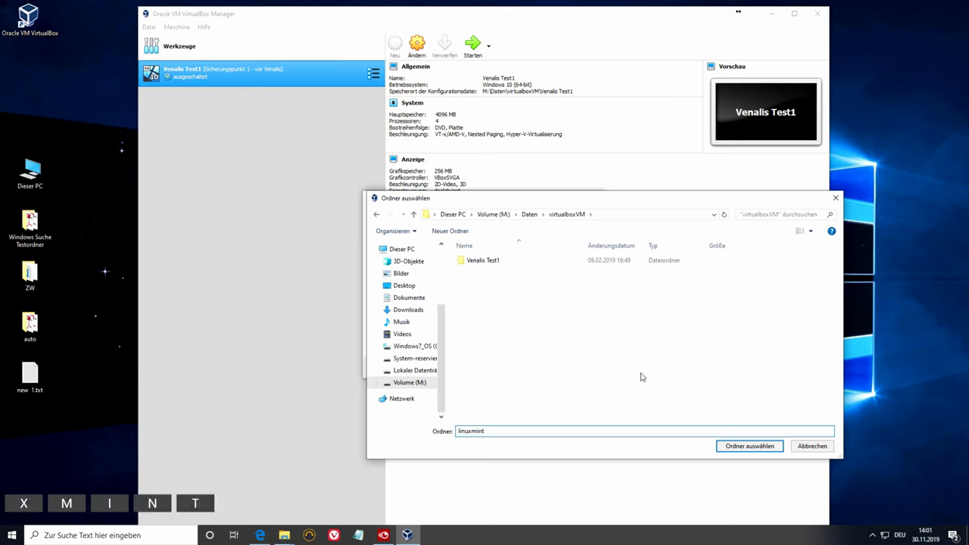
pyautogui.click(734, 448)
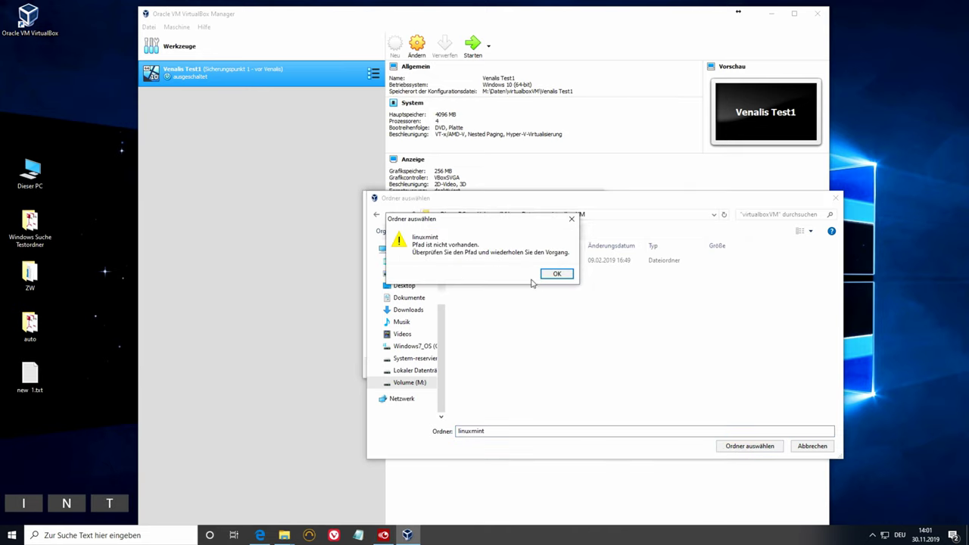
pyautogui.click(555, 277)
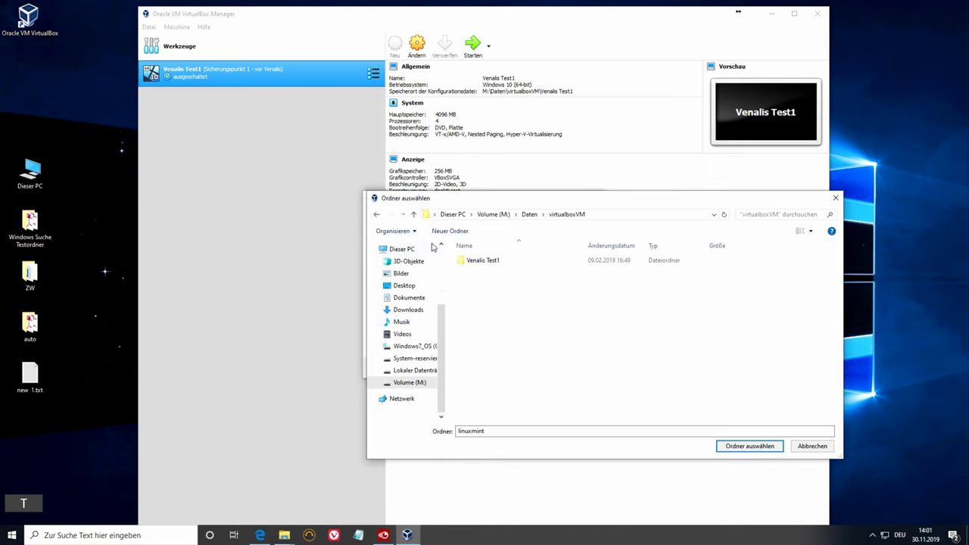
pyautogui.click(450, 231)
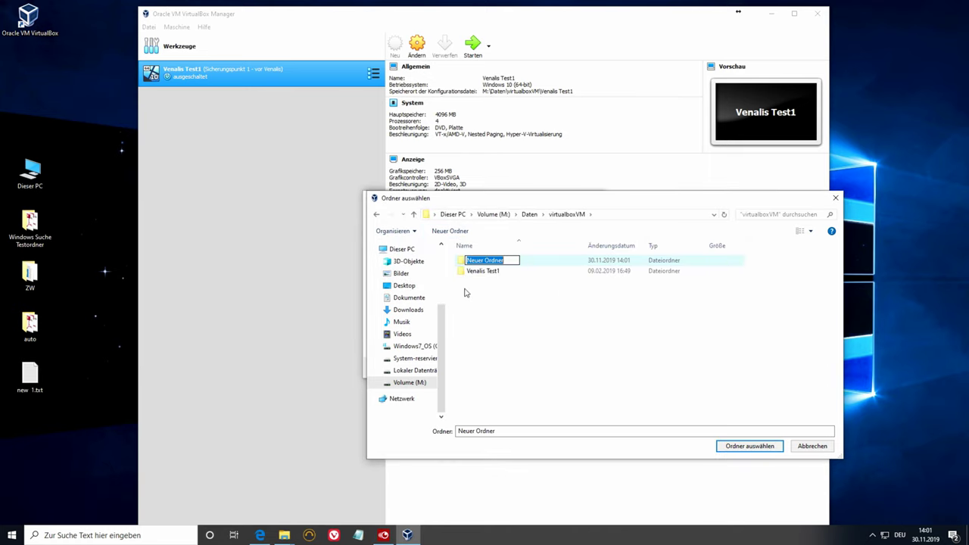
pyautogui.write('linux')
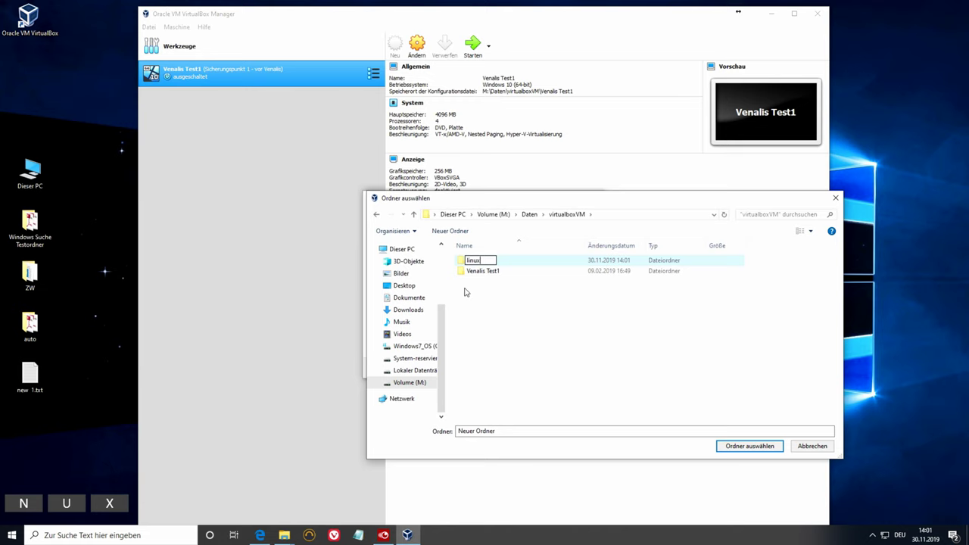
pyautogui.write('mint')
pyautogui.click(500, 304)
pyautogui.doubleClick(471, 260)
pyautogui.click(748, 445)
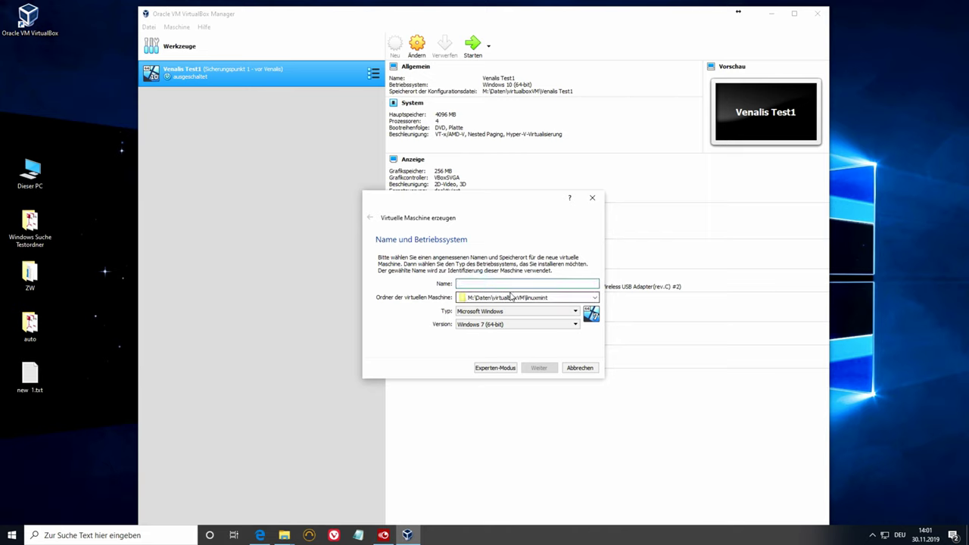
# - Name the machine Test_linuxMint with type Linux and version Ubuntu (64-bit), then continue
pyautogui.write('Test')
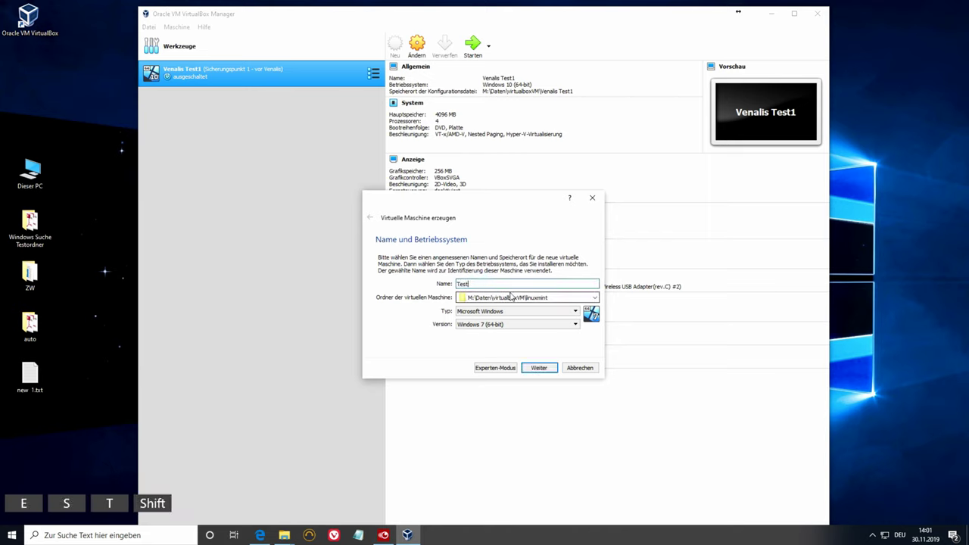
pyautogui.write('_linux')
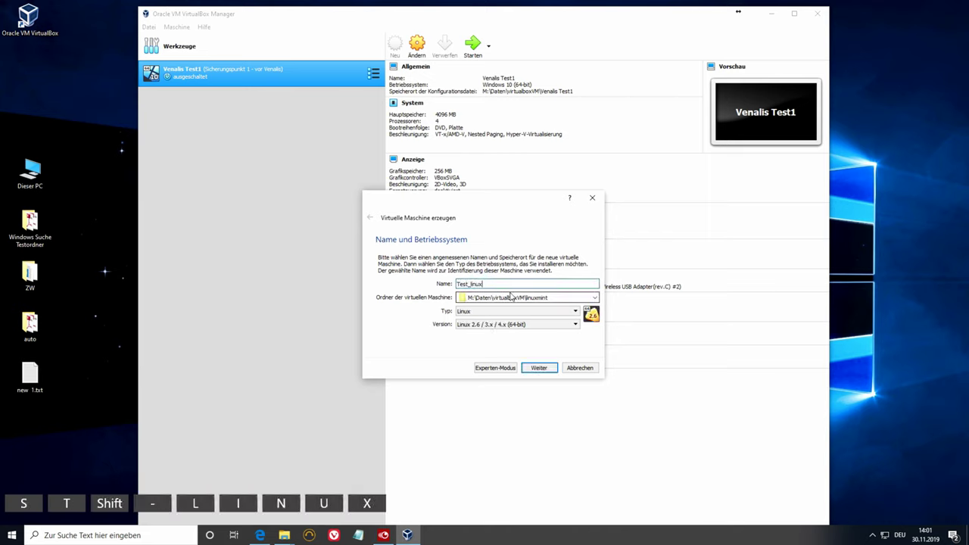
pyautogui.write('Mint')
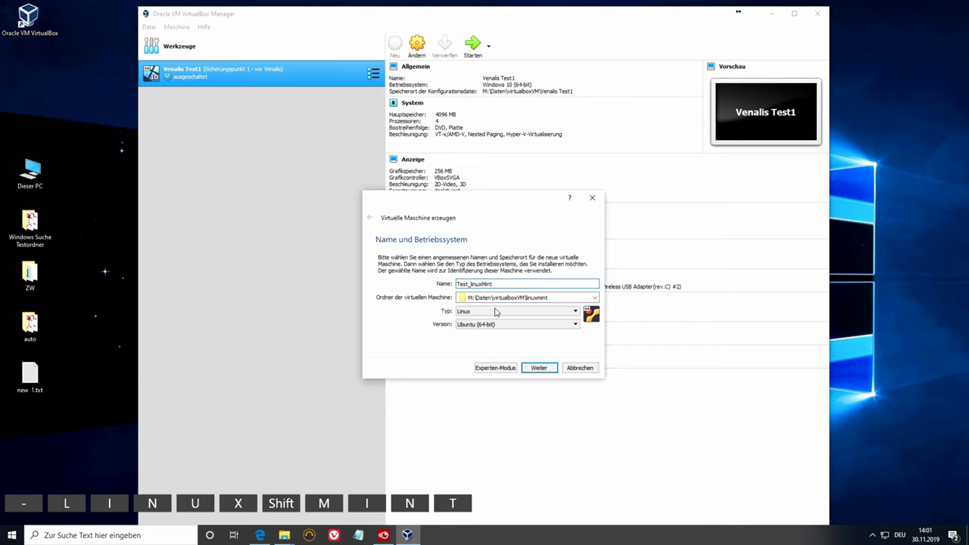
pyautogui.click(550, 314)
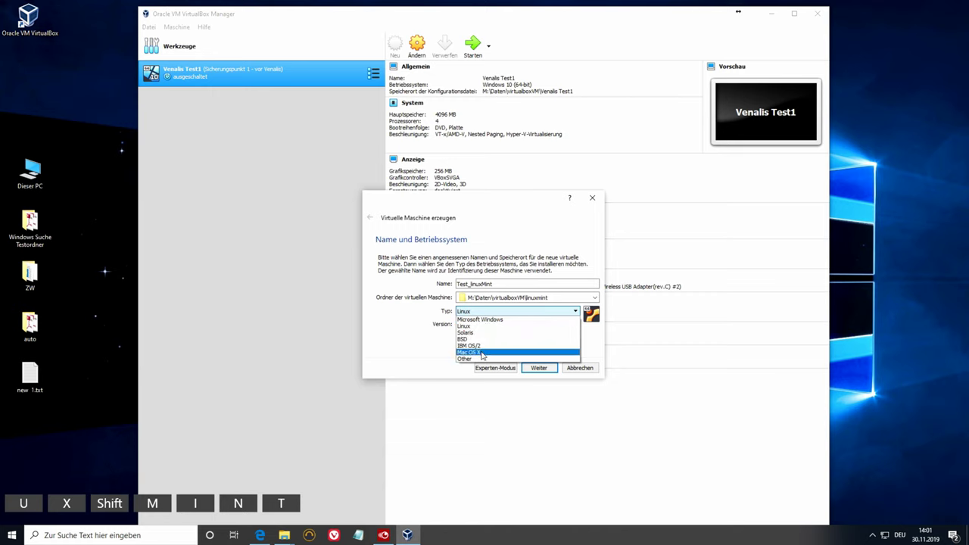
pyautogui.click(505, 315)
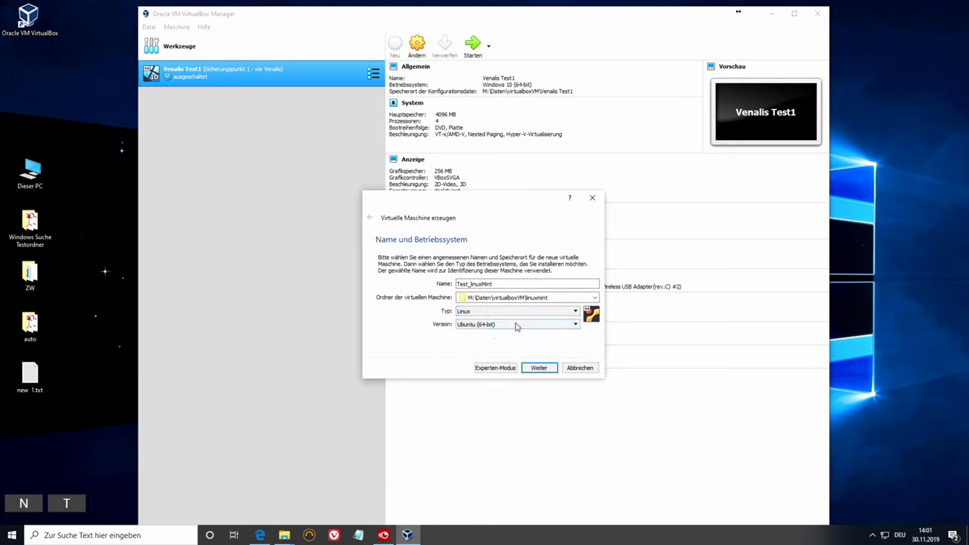
pyautogui.click(515, 325)
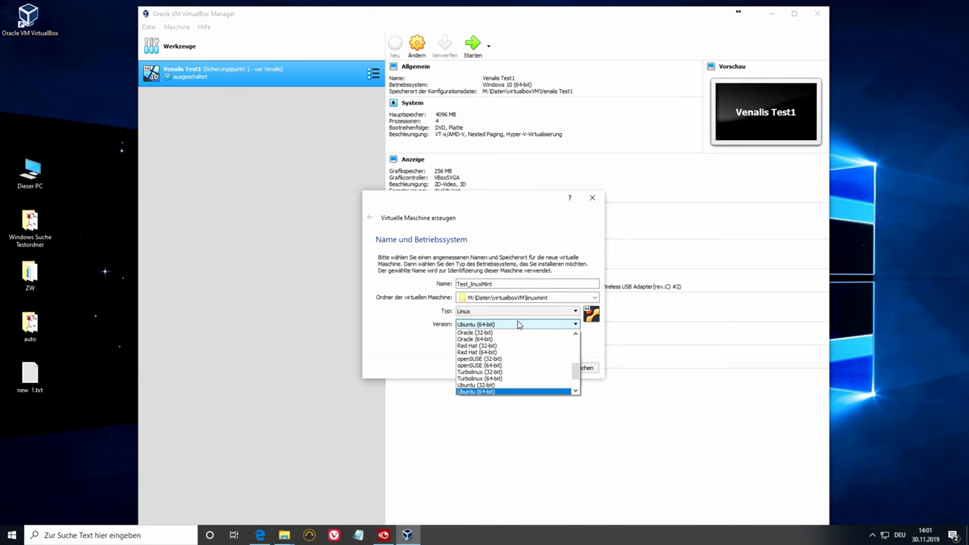
pyautogui.scroll(5, 493, 362)
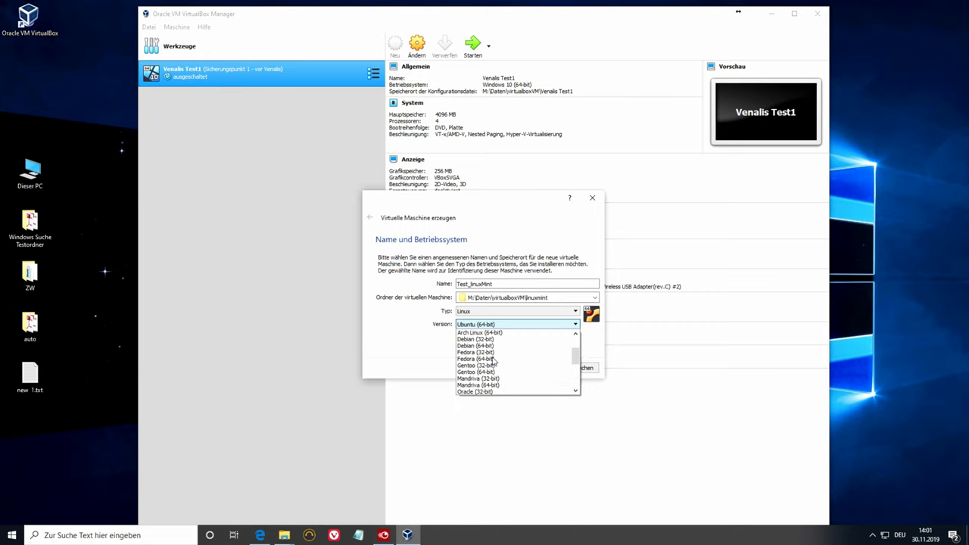
pyautogui.scroll(-2, 493, 362)
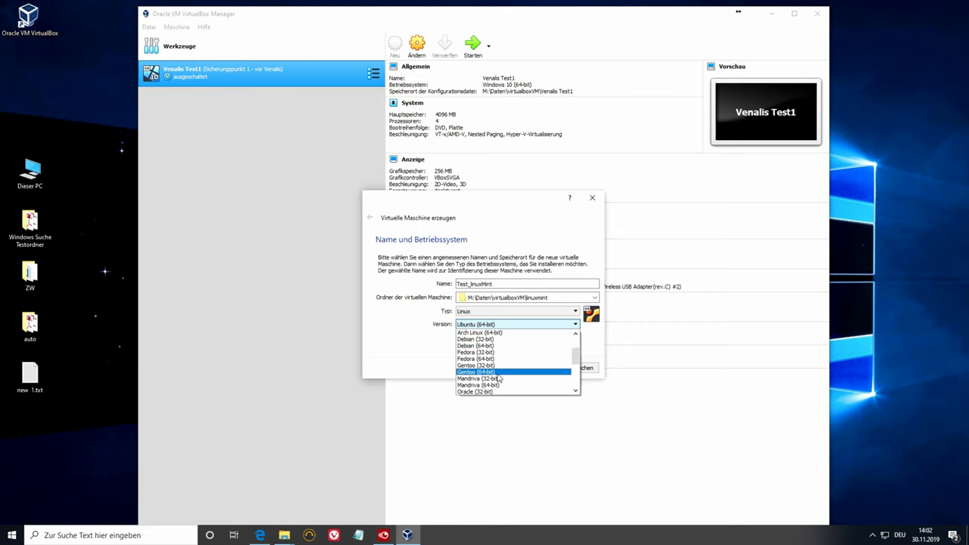
pyautogui.scroll(-4, 509, 367)
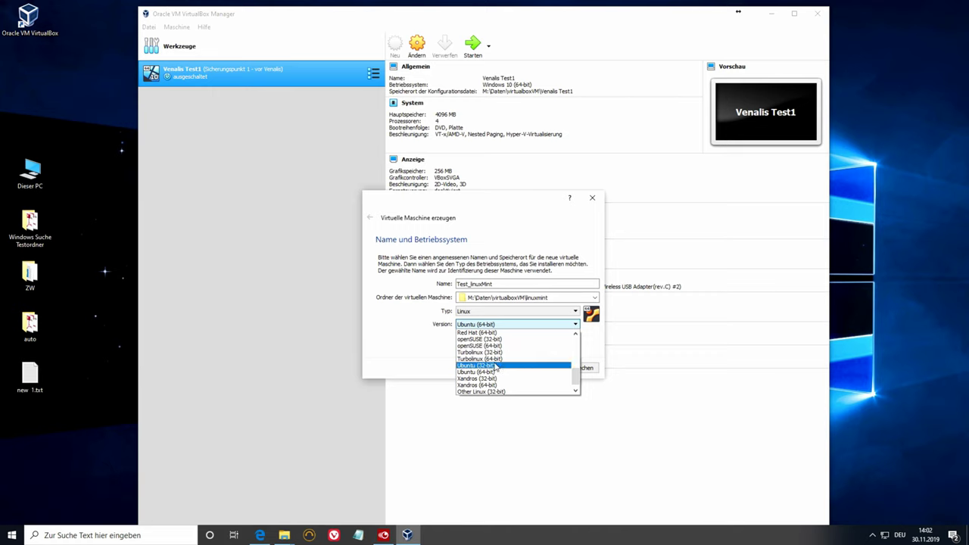
pyautogui.scroll(-1, 503, 363)
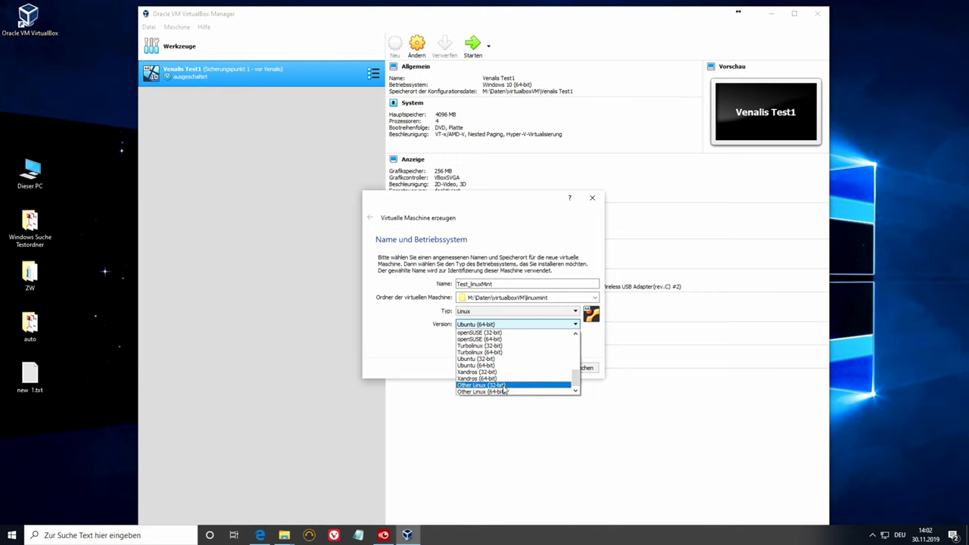
pyautogui.scroll(4, 519, 371)
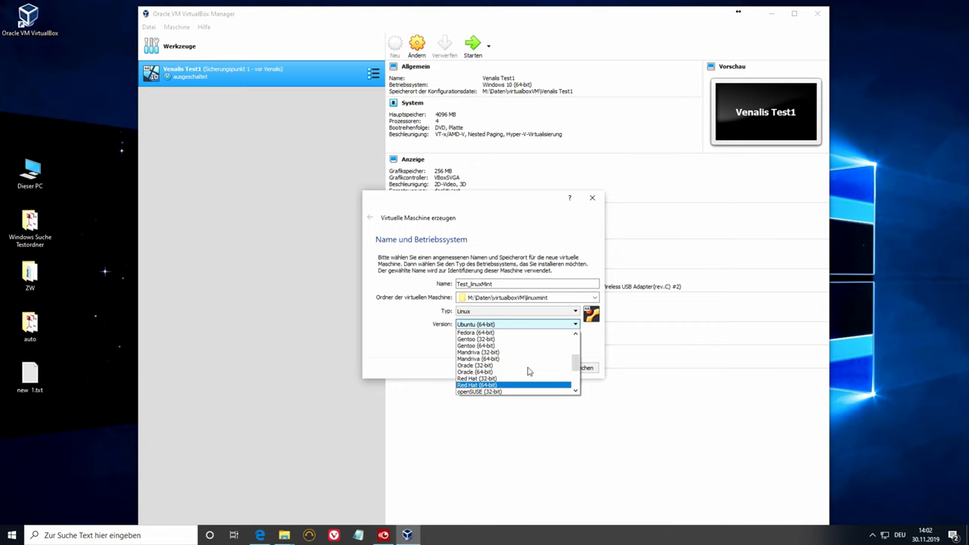
pyautogui.scroll(1, 529, 372)
pyautogui.scroll(-5, 529, 372)
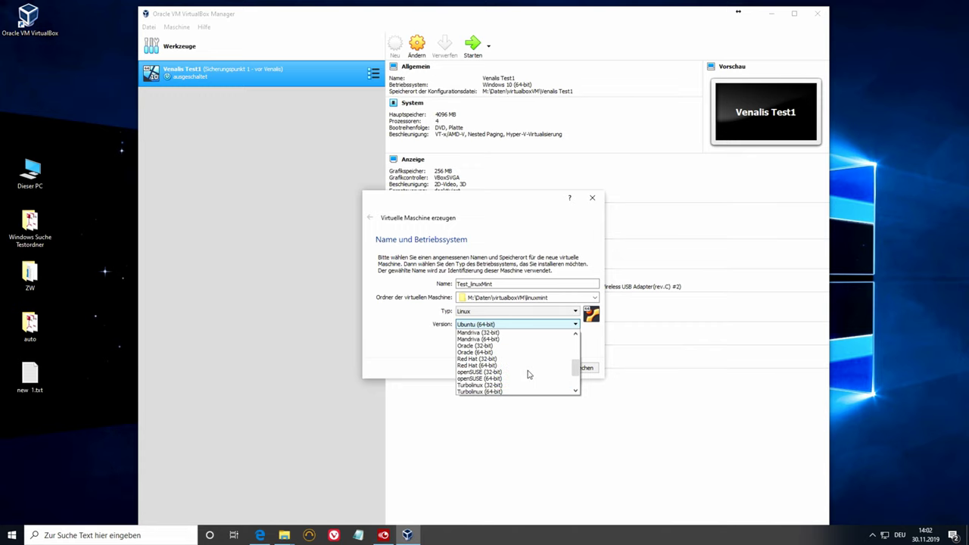
pyautogui.scroll(5, 527, 377)
pyautogui.scroll(2, 528, 377)
pyautogui.scroll(-7, 526, 377)
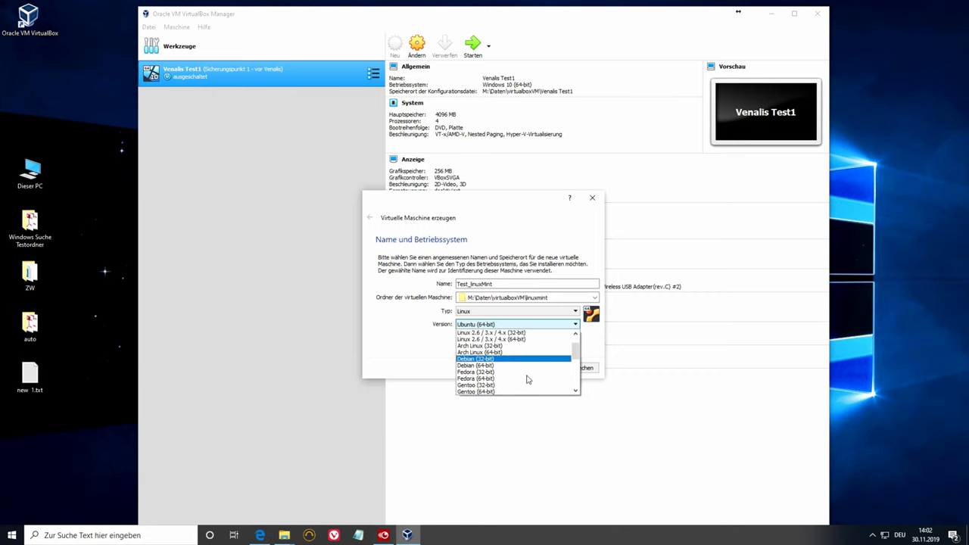
pyautogui.click(407, 357)
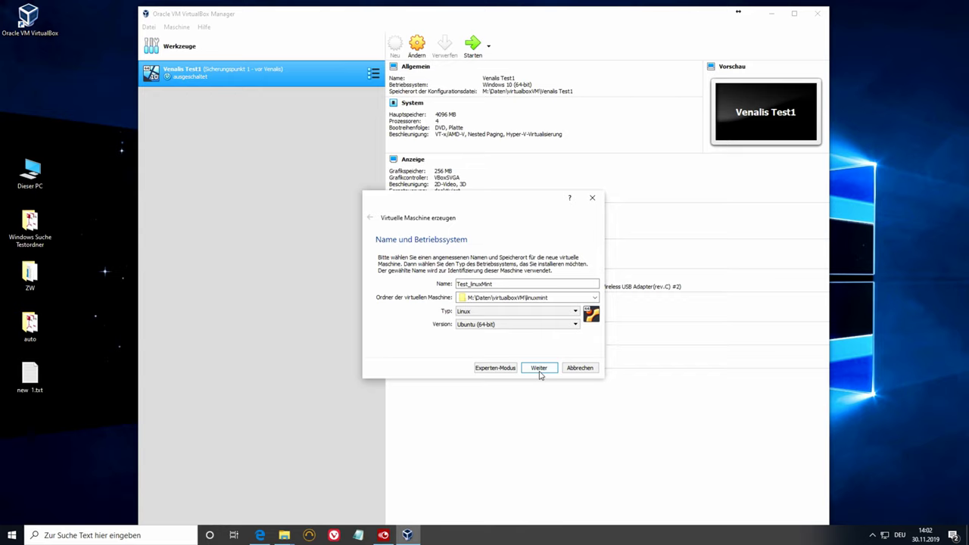
pyautogui.click(539, 372)
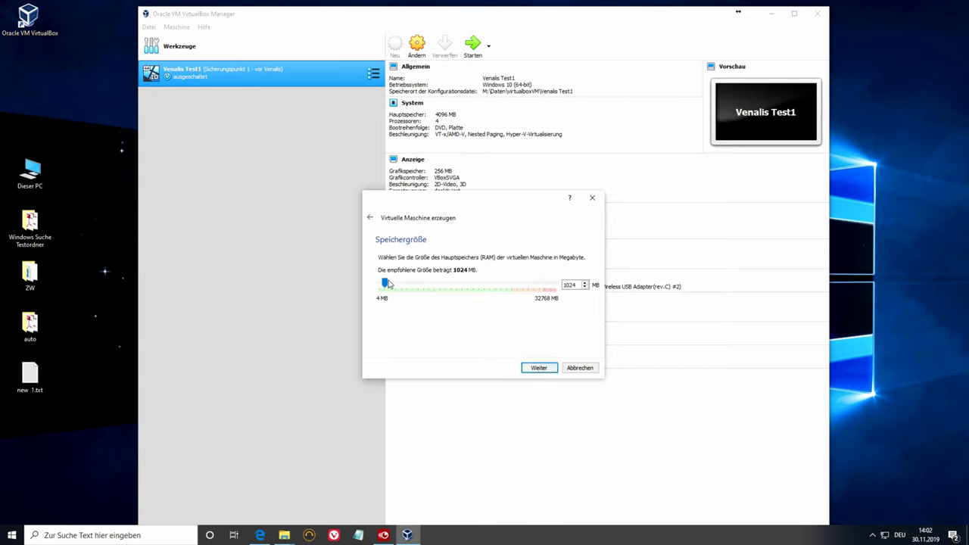
# - Give the machine 4096 MB of memory and choose to create a new virtual hard disk
pyautogui.moveTo(386, 283); pyautogui.dragTo(413, 285)
pyautogui.doubleClick(569, 285)
pyautogui.write('4096')
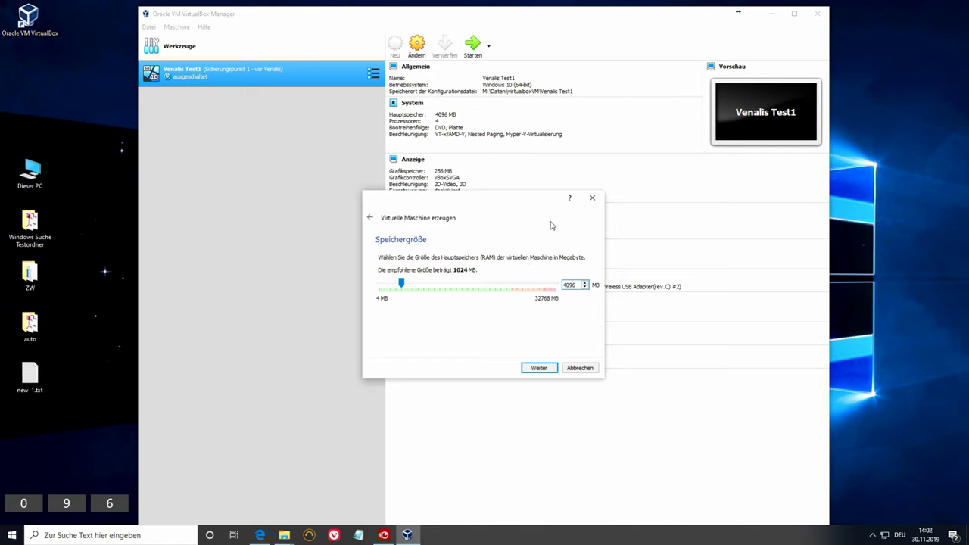
pyautogui.click(541, 368)
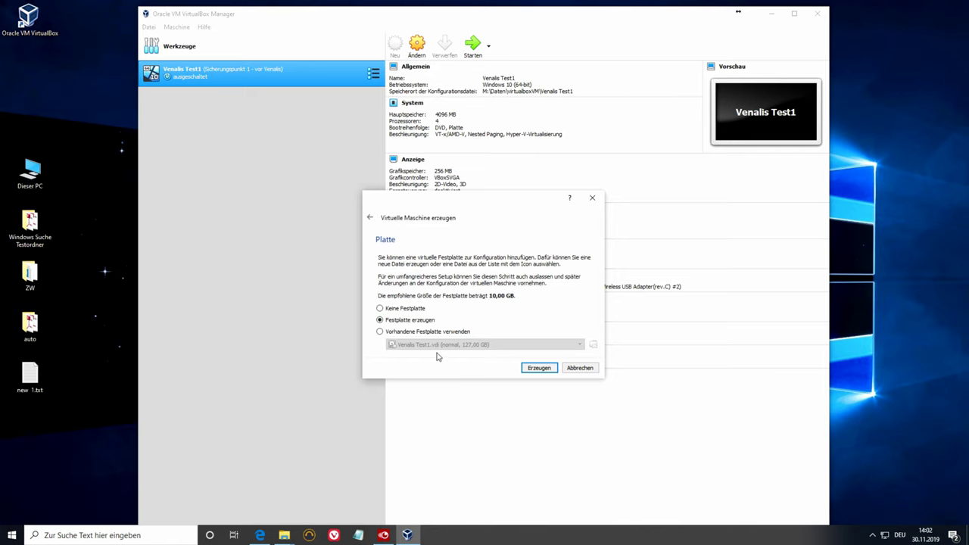
pyautogui.click(531, 369)
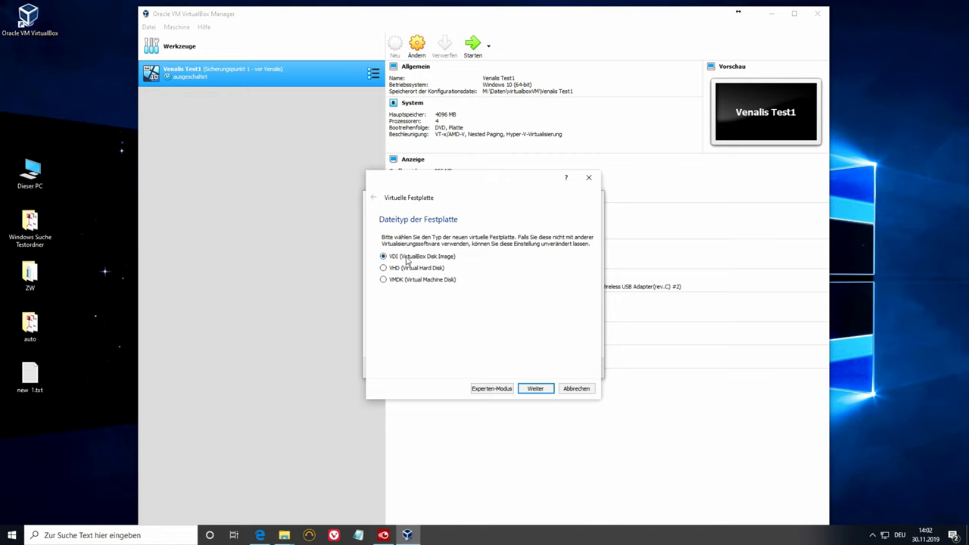
# - Keep VDI and dynamic allocation, set the disk size to 40, and create Test_linuxMint
pyautogui.click(537, 389)
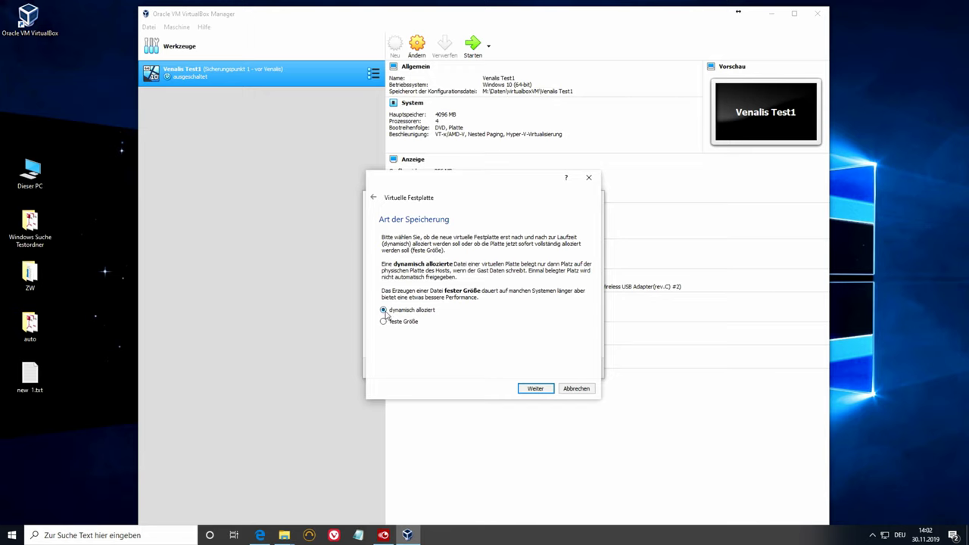
pyautogui.click(535, 389)
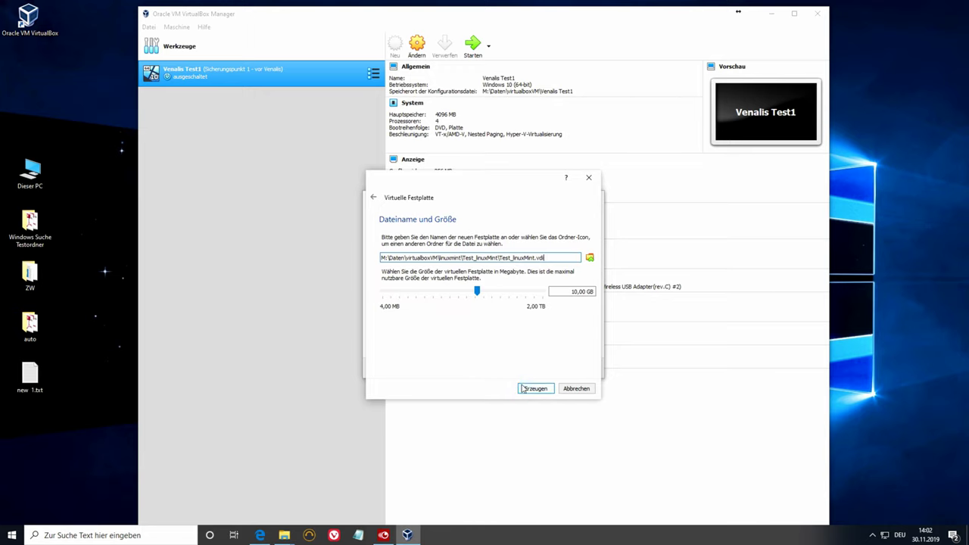
pyautogui.moveTo(565, 294); pyautogui.dragTo(590, 312)
pyautogui.write('40')
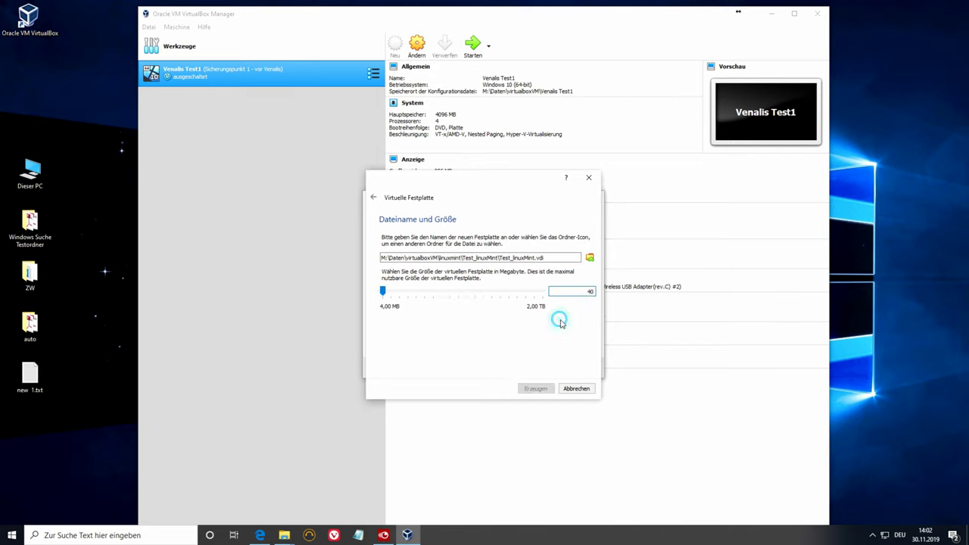
pyautogui.click(515, 294)
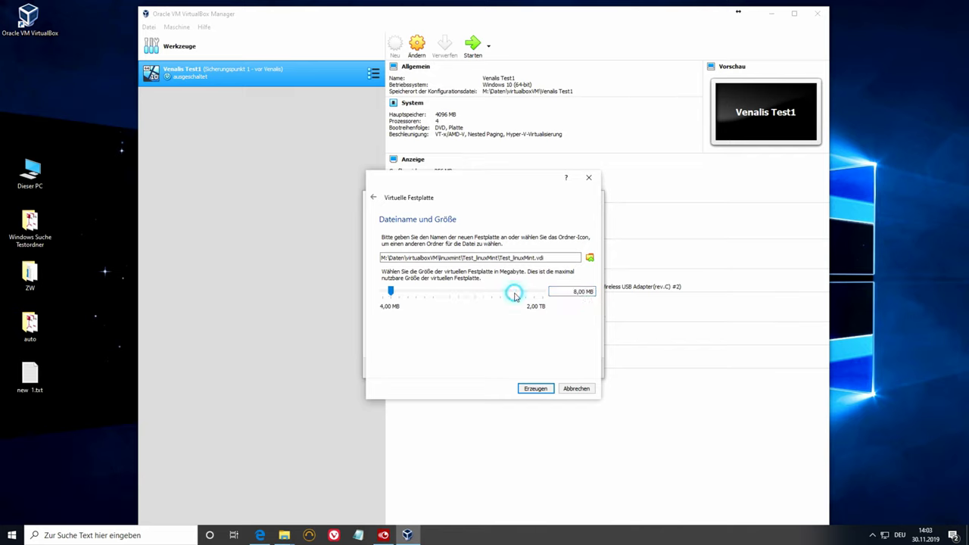
pyautogui.doubleClick(574, 291)
pyautogui.write('40')
pyautogui.click(534, 390)
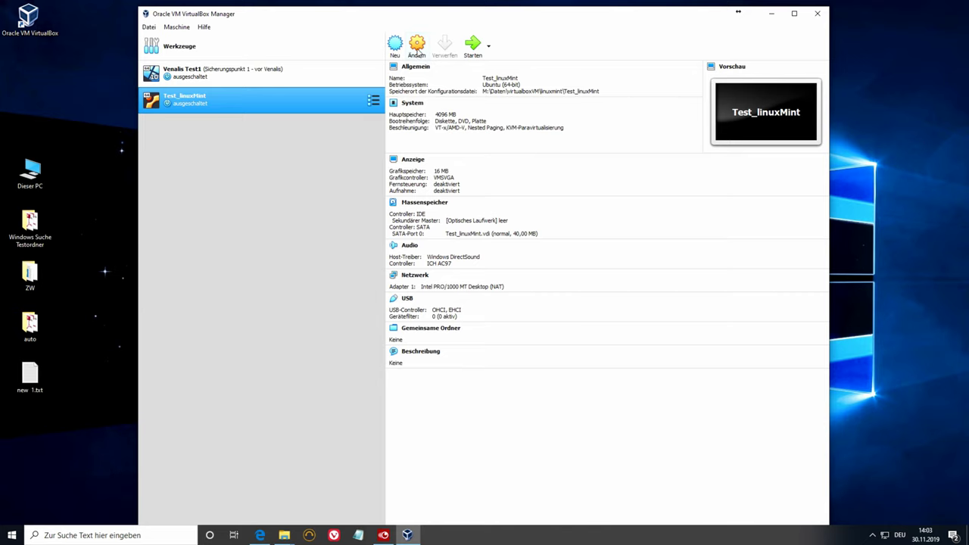
pyautogui.click(418, 48)
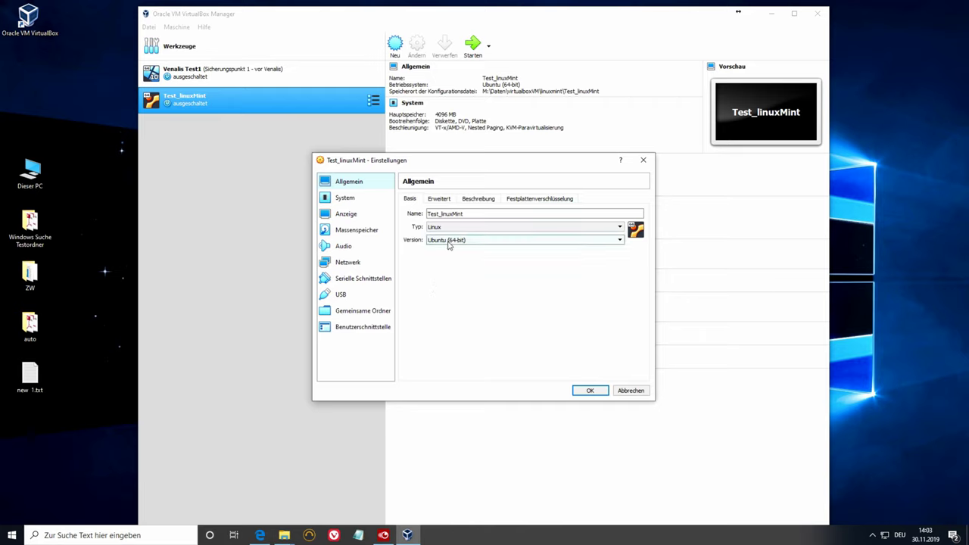
# - Set the boot order to DVD then hard disk, with floppy disabled
pyautogui.click(534, 199)
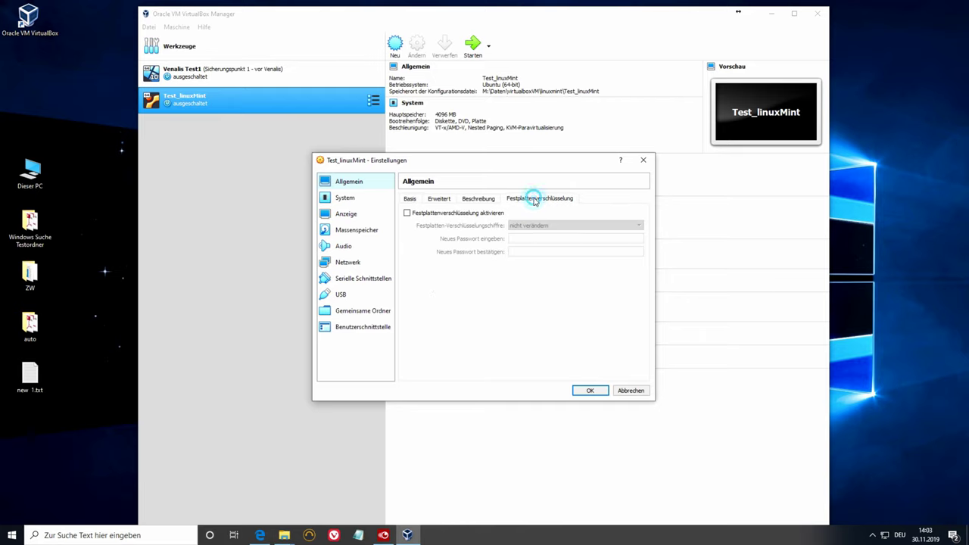
pyautogui.click(479, 198)
pyautogui.click(440, 198)
pyautogui.click(406, 199)
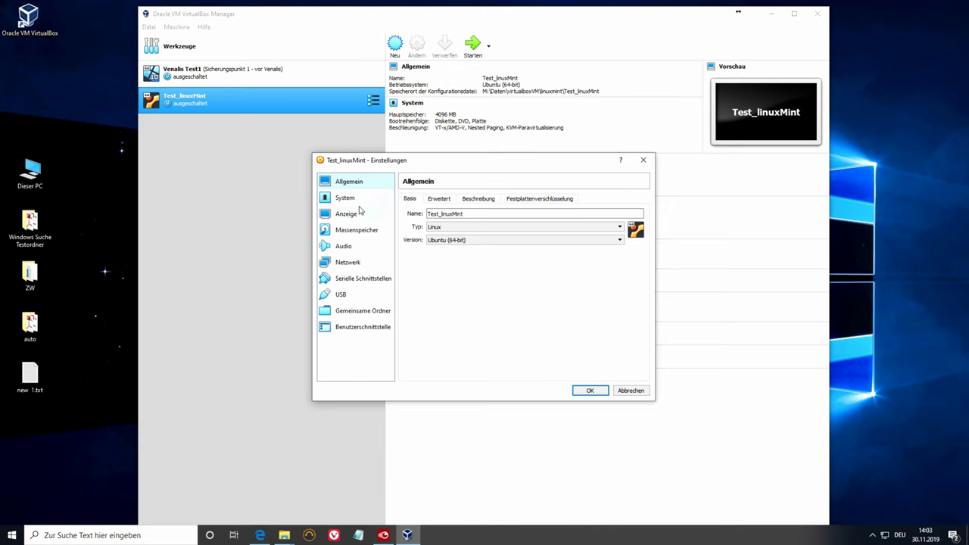
pyautogui.click(346, 198)
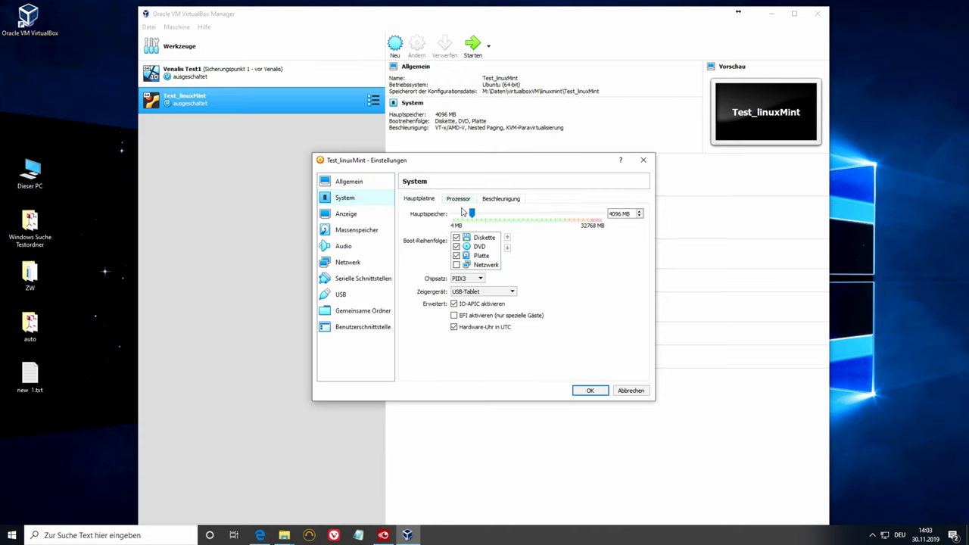
pyautogui.click(456, 238)
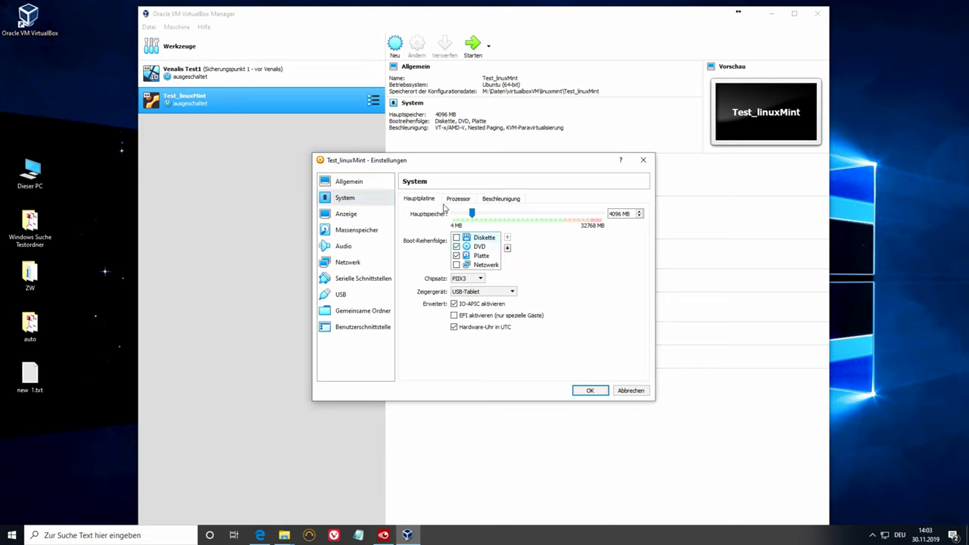
pyautogui.click(483, 247)
pyautogui.click(508, 238)
pyautogui.click(484, 257)
pyautogui.click(507, 237)
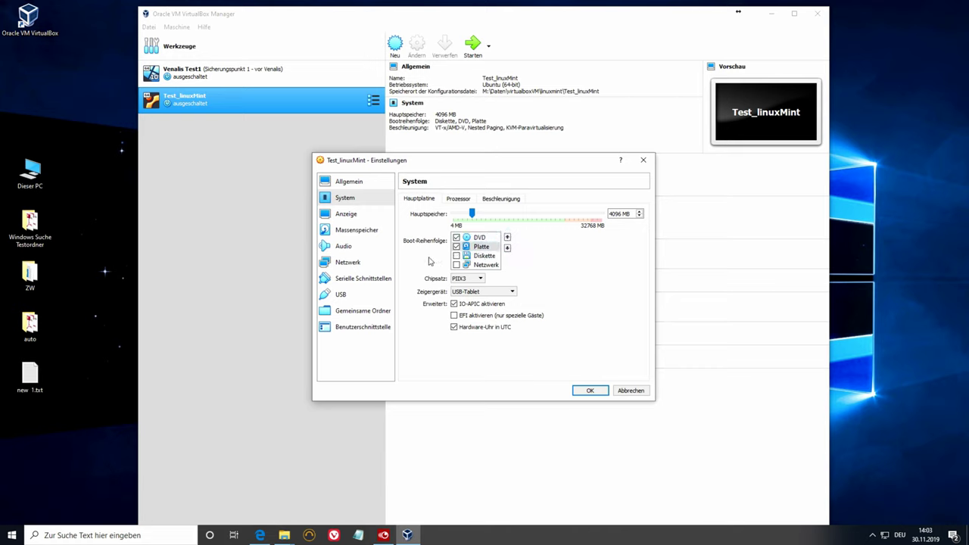
# - Give Test_linuxMint 2 CPUs in the processor settings
pyautogui.click(458, 199)
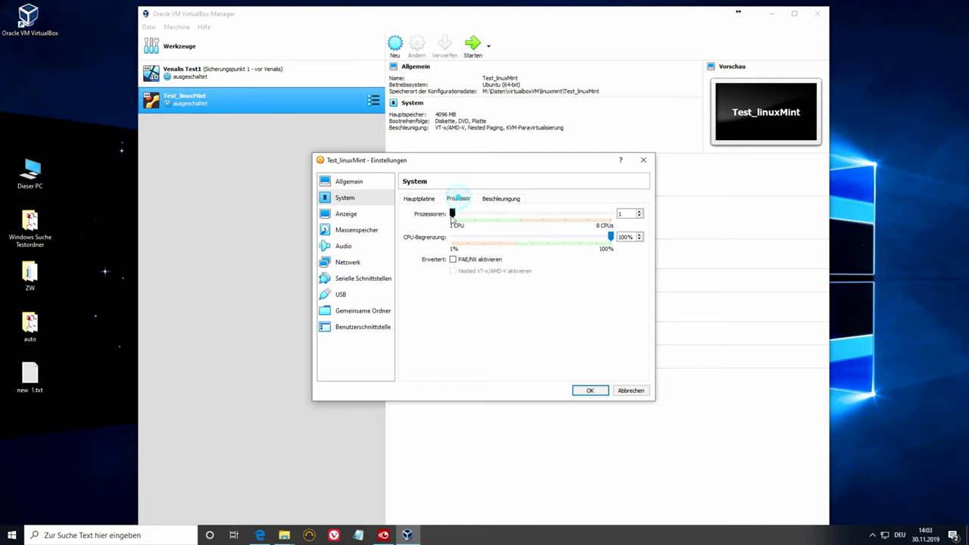
pyautogui.moveTo(454, 216); pyautogui.dragTo(514, 219)
pyautogui.click(502, 202)
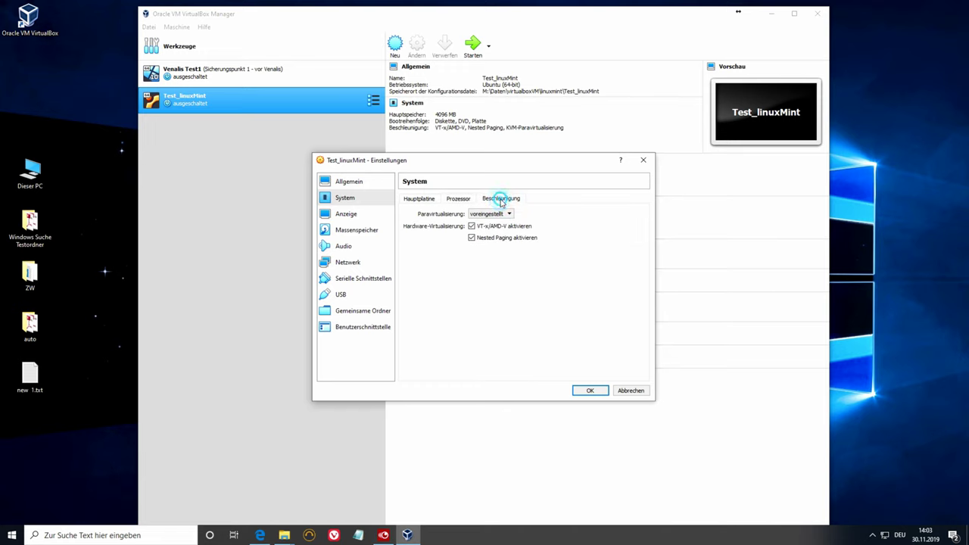
pyautogui.click(459, 198)
pyautogui.click(418, 198)
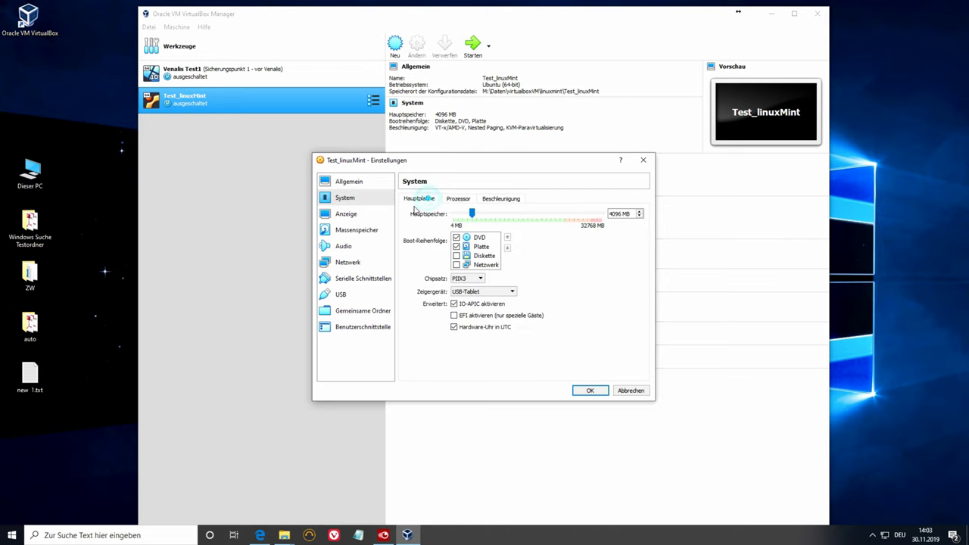
# - Raise the video memory (Grafikspeicher) to 128 MB
pyautogui.click(345, 215)
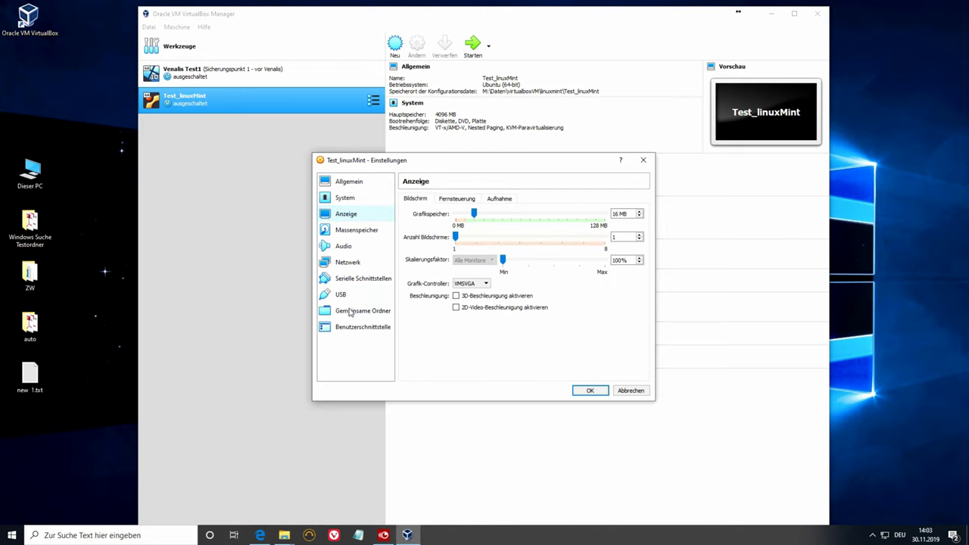
pyautogui.moveTo(475, 215); pyautogui.dragTo(604, 216)
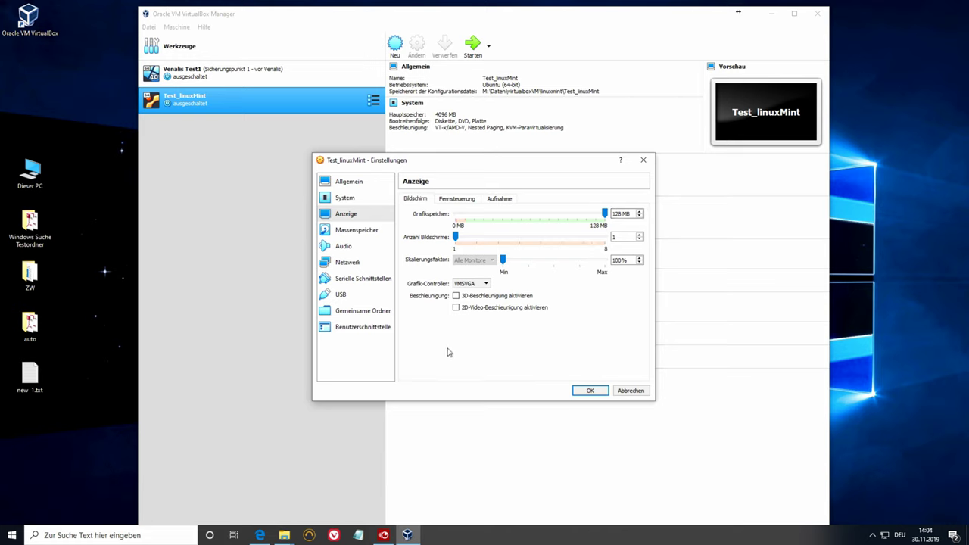
pyautogui.click(359, 233)
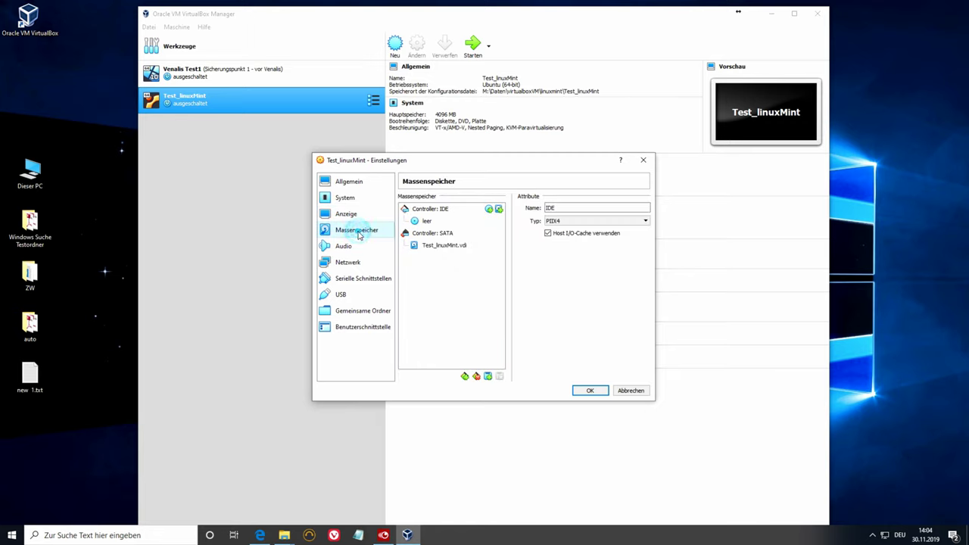
# - Load linuxmint-19.2-mate-64bit.iso from the Desktop into the empty IDE optical drive
pyautogui.click(426, 220)
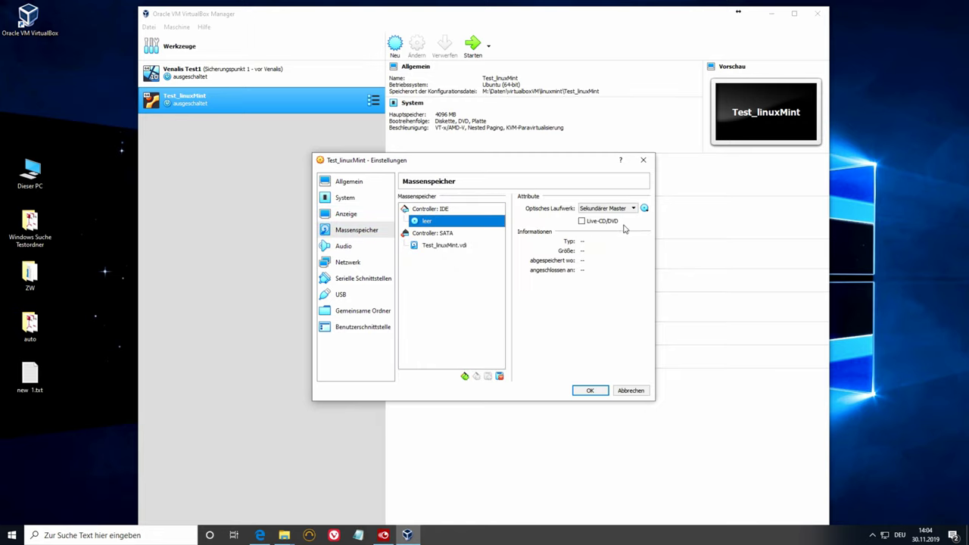
pyautogui.click(645, 209)
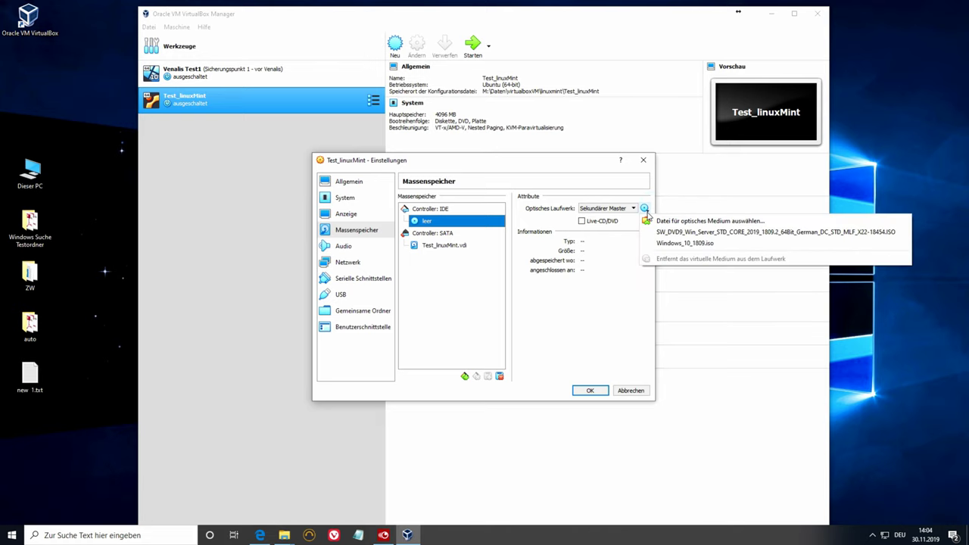
pyautogui.click(689, 221)
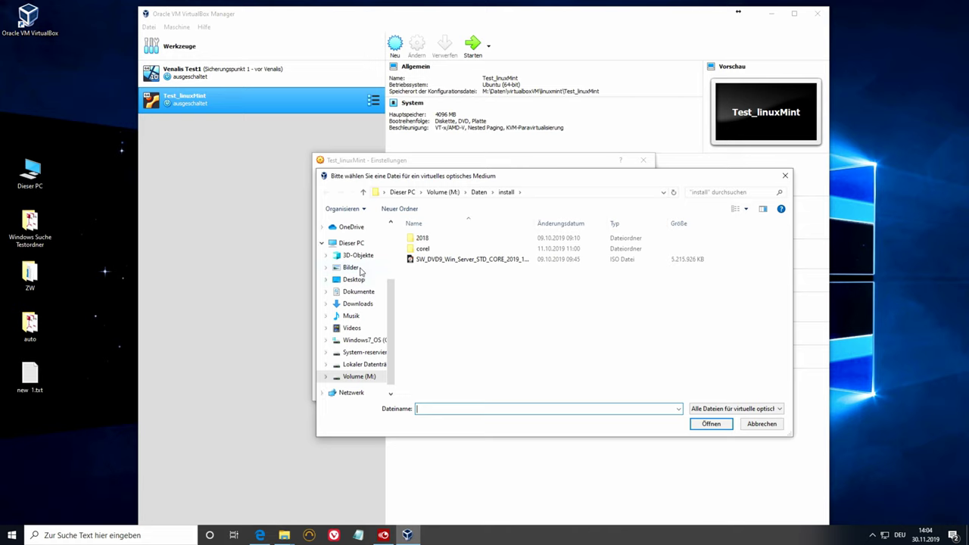
pyautogui.click(354, 279)
pyautogui.click(450, 271)
pyautogui.click(710, 425)
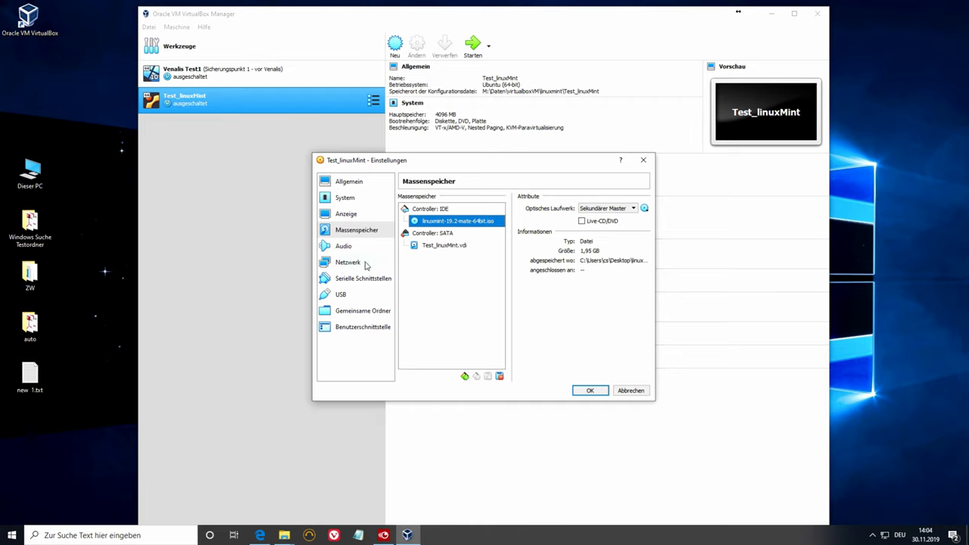
pyautogui.click(353, 267)
# - Attach Adapter 1 as Netzwerkbrücke (bridged) on Hyper-V Virtual Ethernet Adapter #2
pyautogui.click(496, 227)
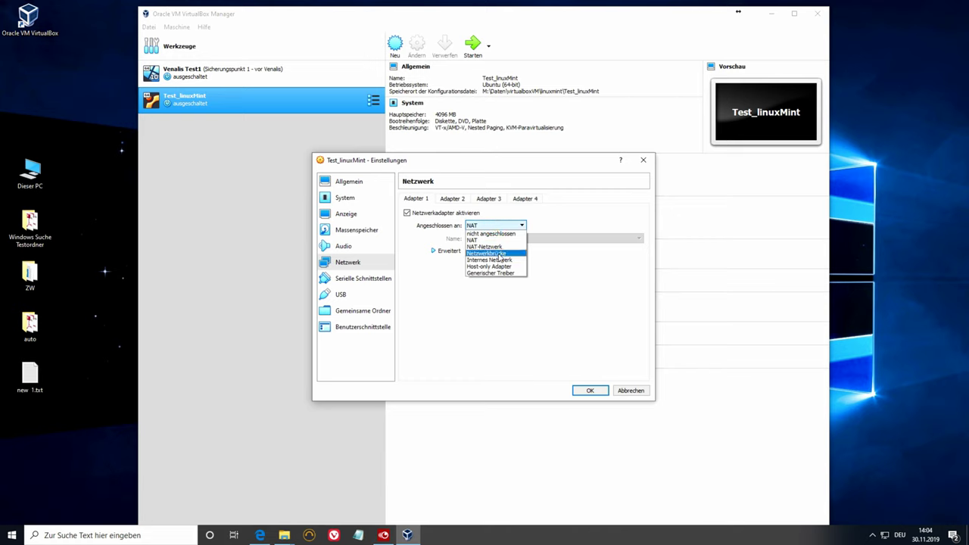
pyautogui.click(499, 254)
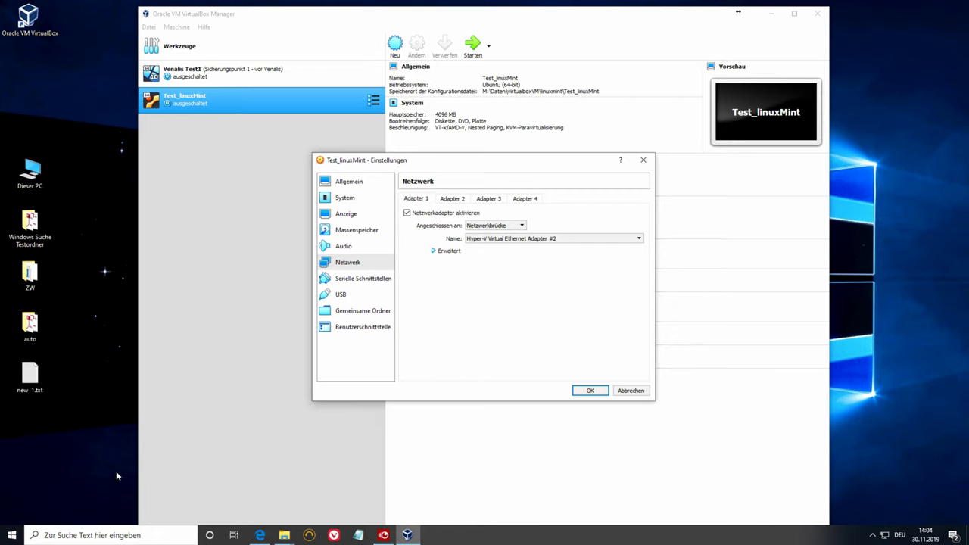
pyautogui.click(52, 491)
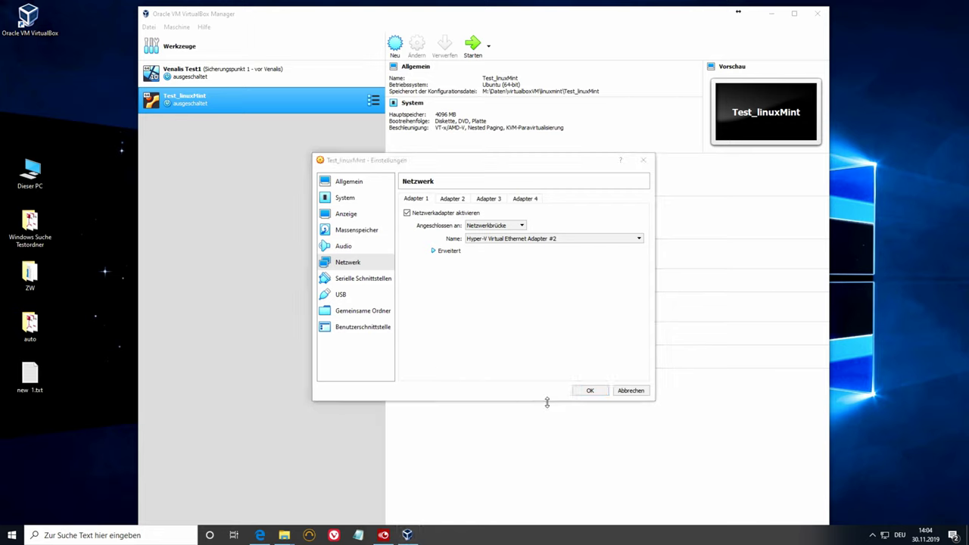
# - Save the settings, start Test_linuxMint and boot straight into the Linux Mint live desktop
pyautogui.click(590, 390)
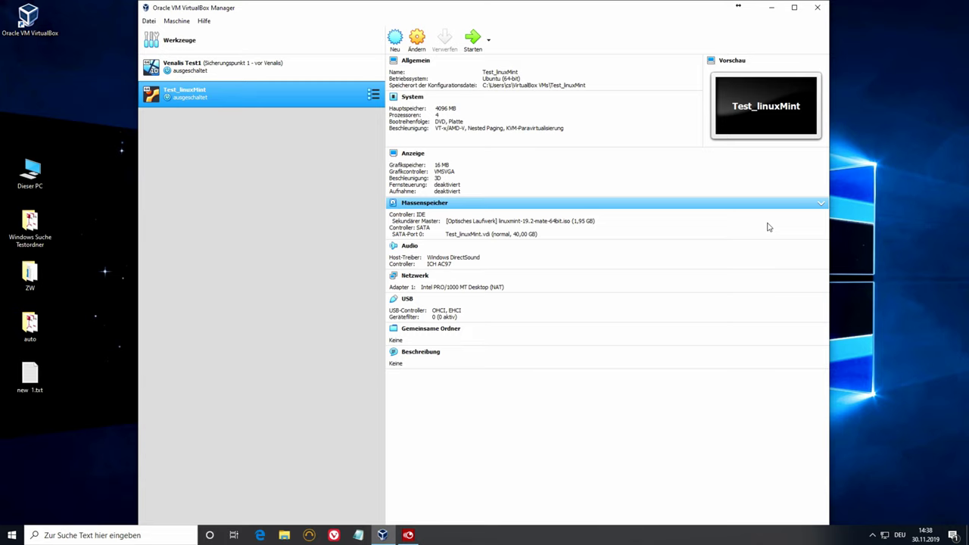
pyautogui.click(473, 38)
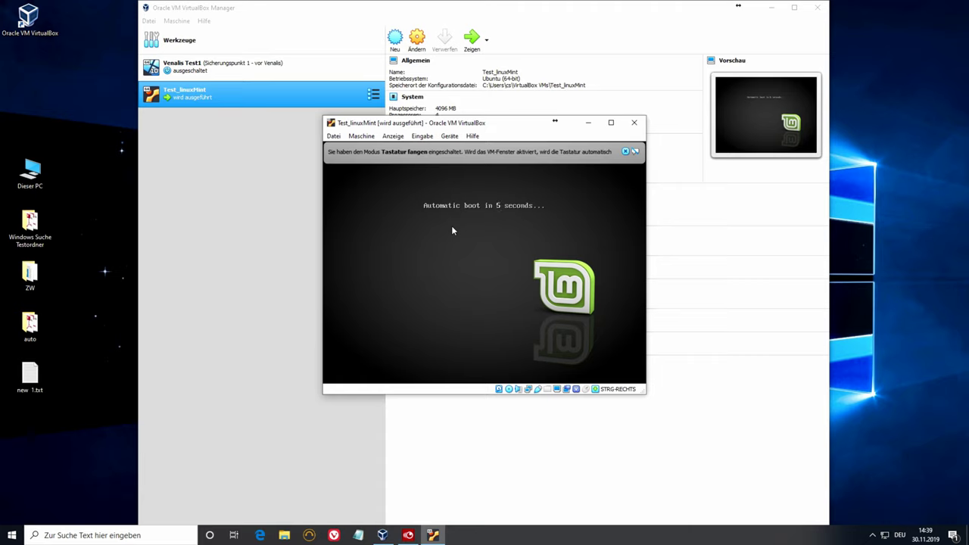
pyautogui.press('Return')
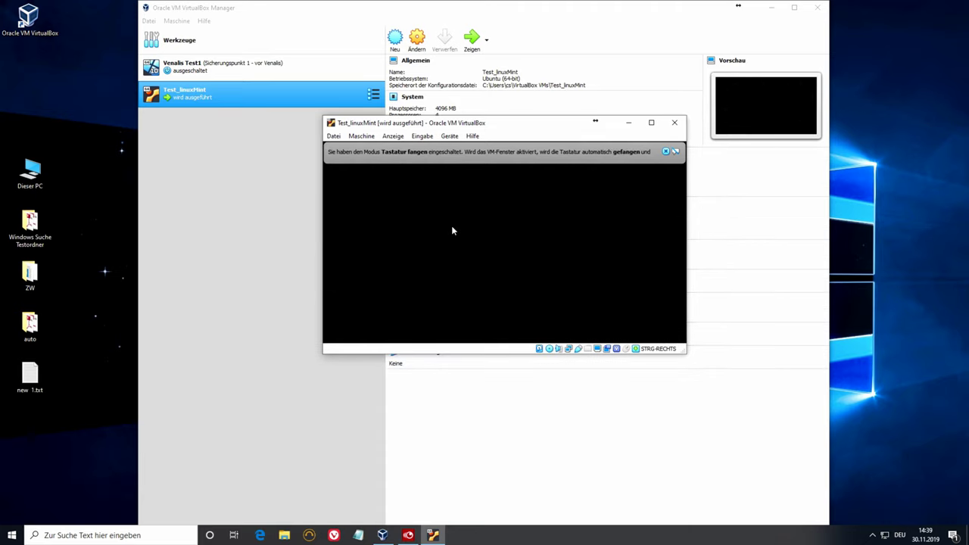
pyautogui.click(667, 151)
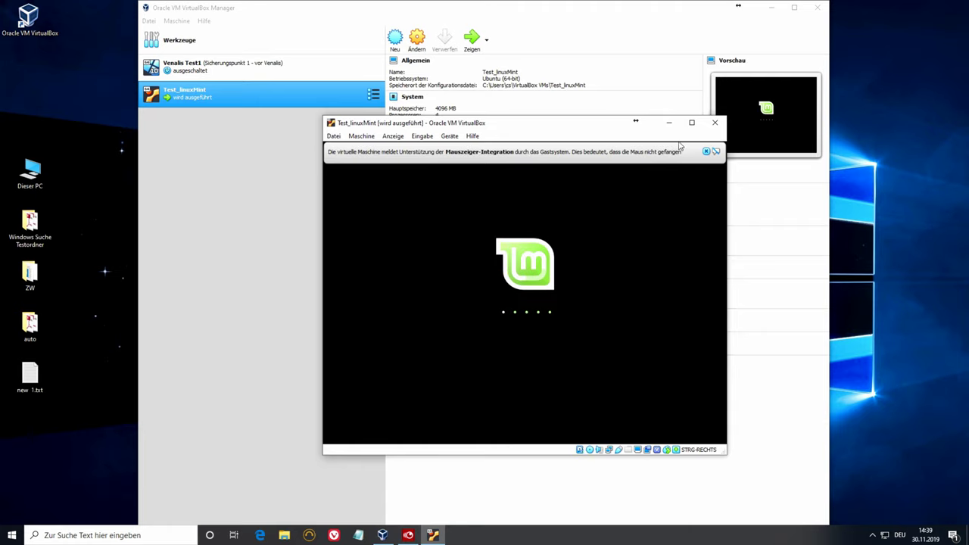
pyautogui.click(706, 151)
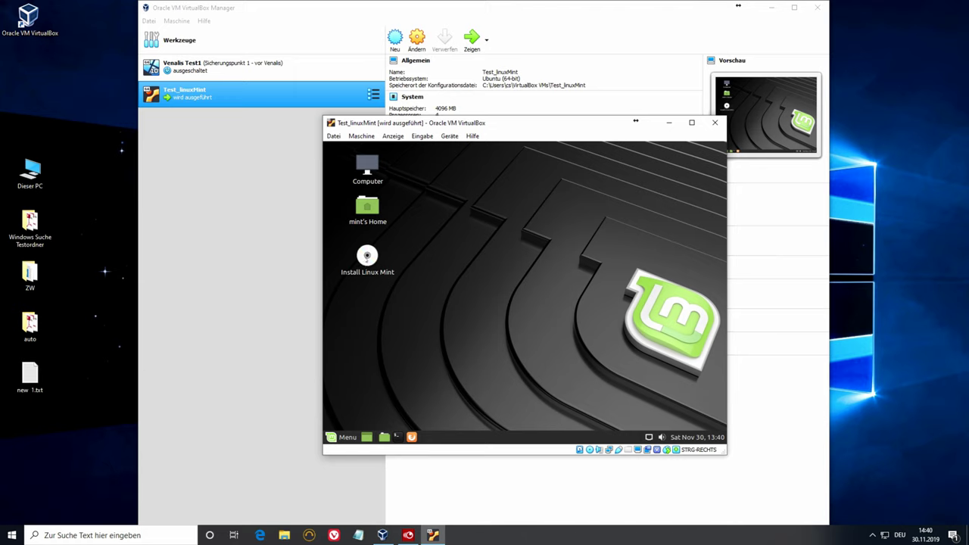
pyautogui.click(367, 256)
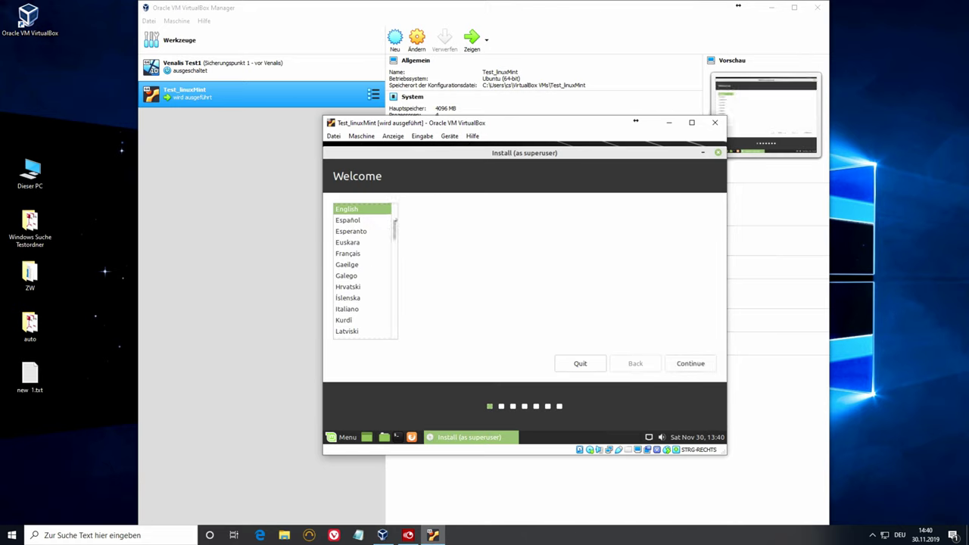
# - Choose Deutsch as installer language and accept the Deutsch keyboard layout
pyautogui.scroll(2, 393, 226)
pyautogui.click(392, 225)
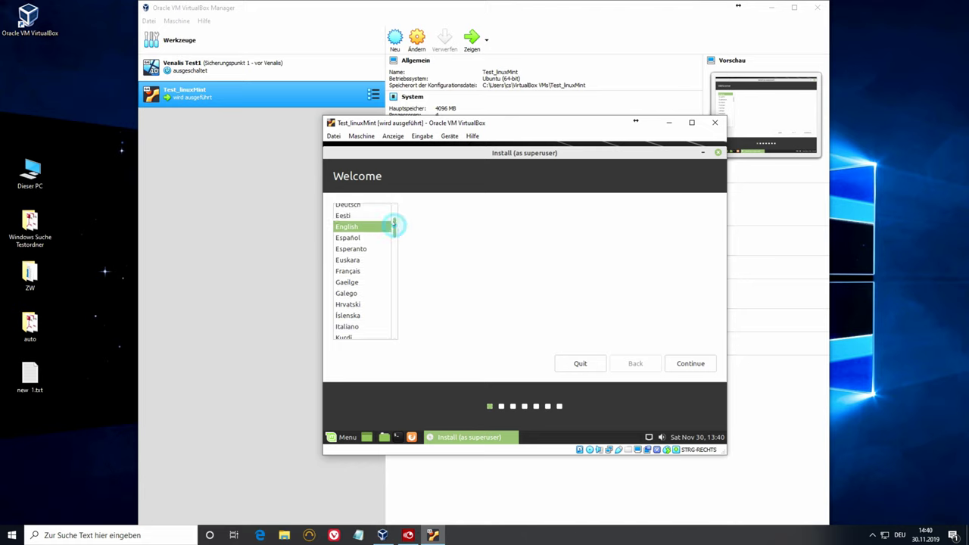
pyautogui.click(685, 364)
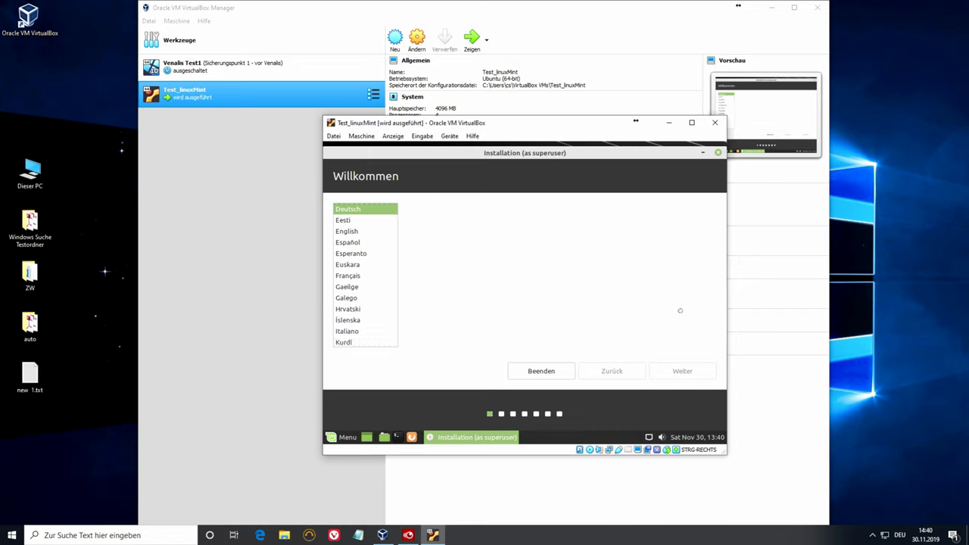
pyautogui.click(710, 371)
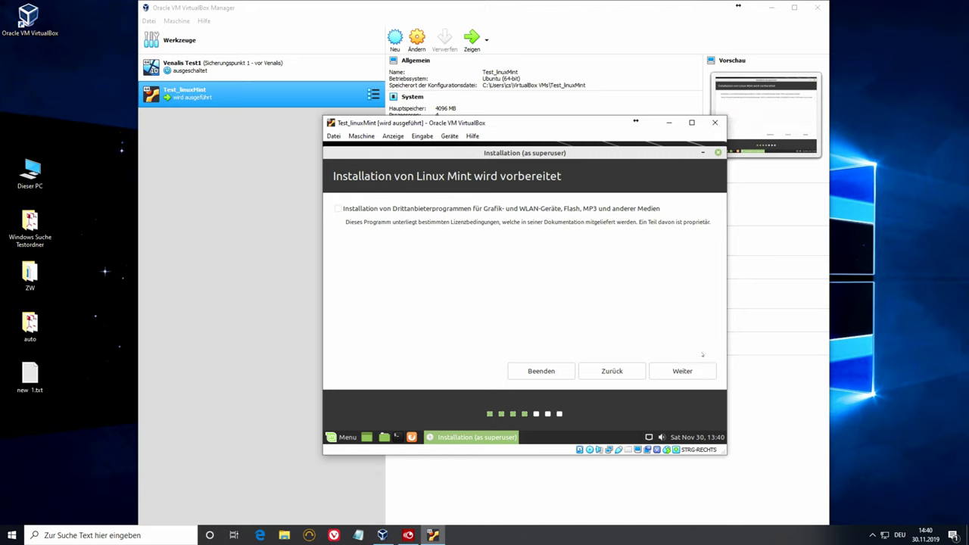
# - Install with third-party software, erasing the whole disk, and Berlin as location
pyautogui.click(549, 209)
pyautogui.click(685, 371)
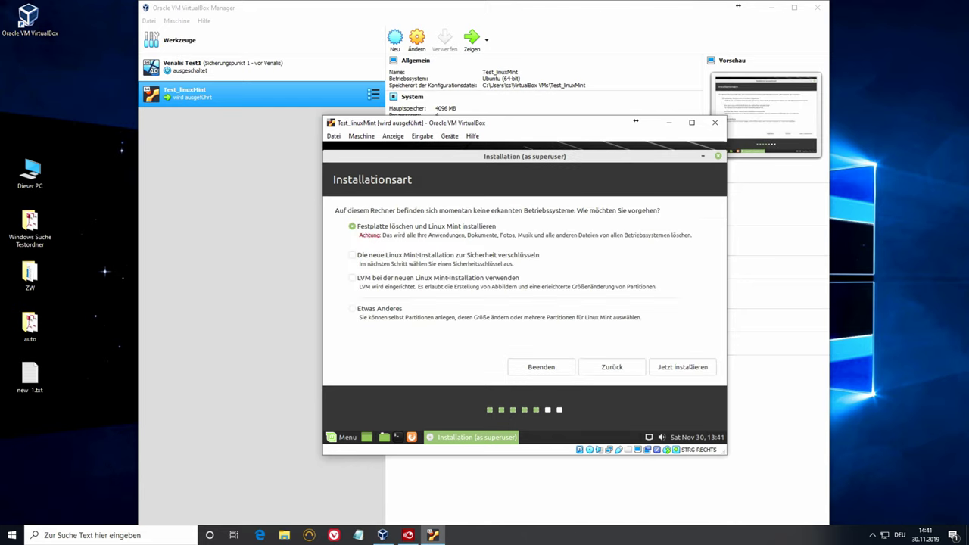
pyautogui.click(652, 368)
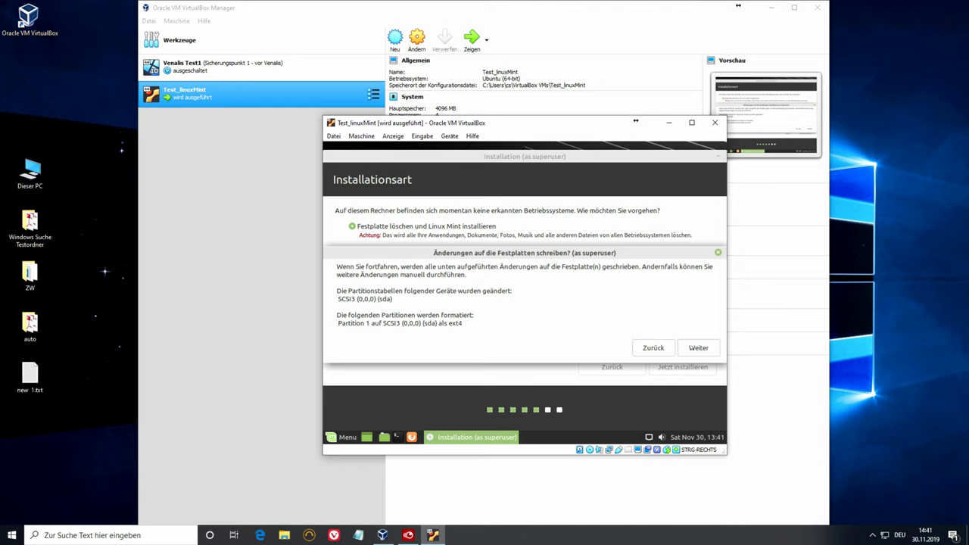
pyautogui.click(687, 343)
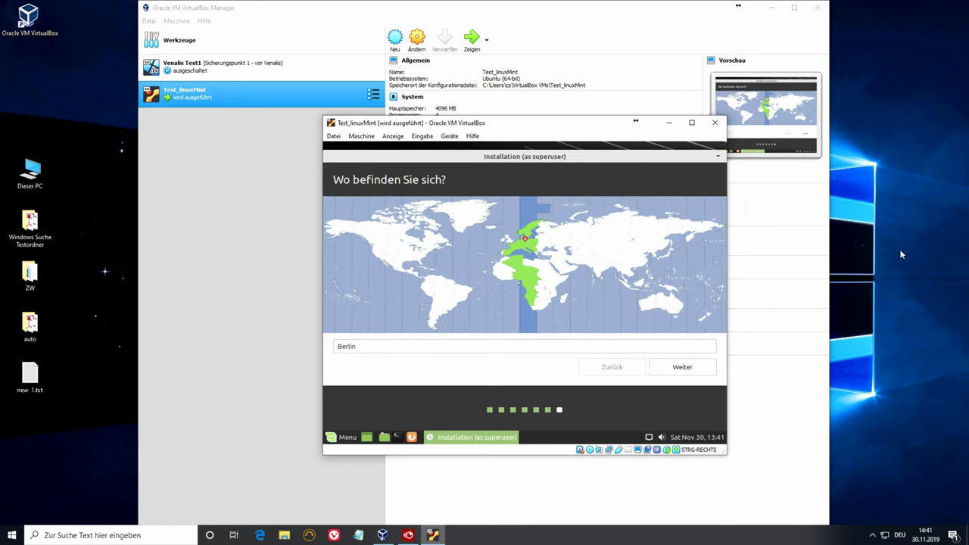
pyautogui.click(692, 369)
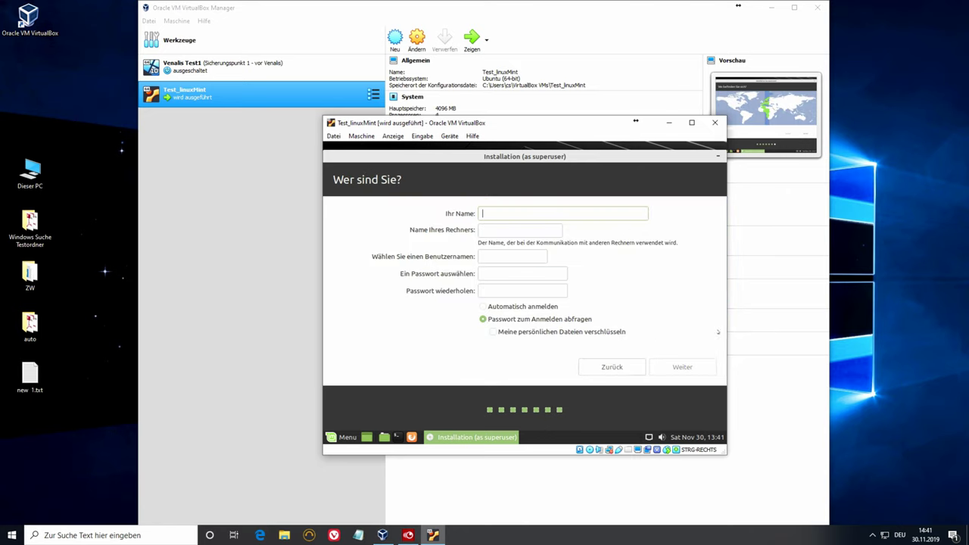
# - Enter the user's name and account password for computer test-VirtualBox, then continue
pyautogui.write('test')
pyautogui.press('Tab')
pyautogui.press('Tab')
pyautogui.write('*********')
pyautogui.press('Tab')
pyautogui.write('*********')
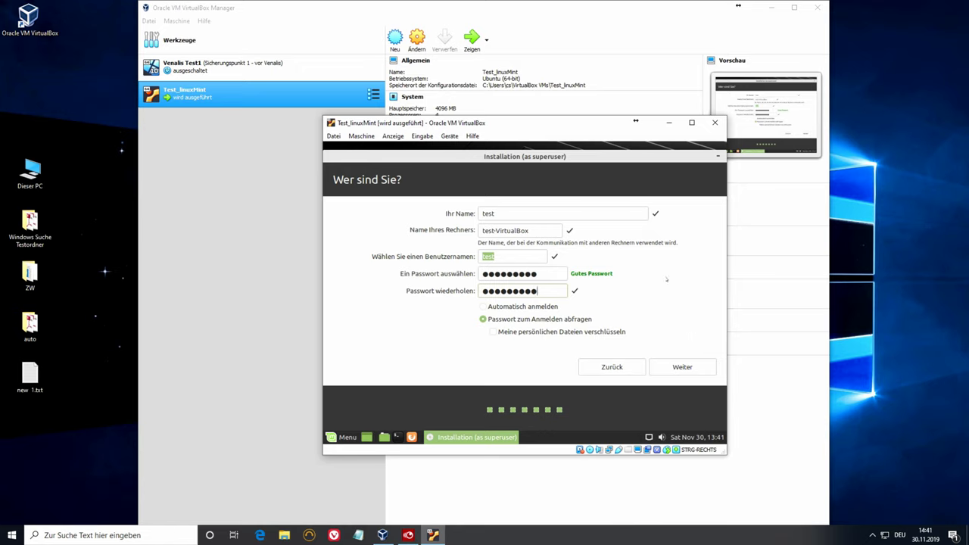
pyautogui.click(686, 368)
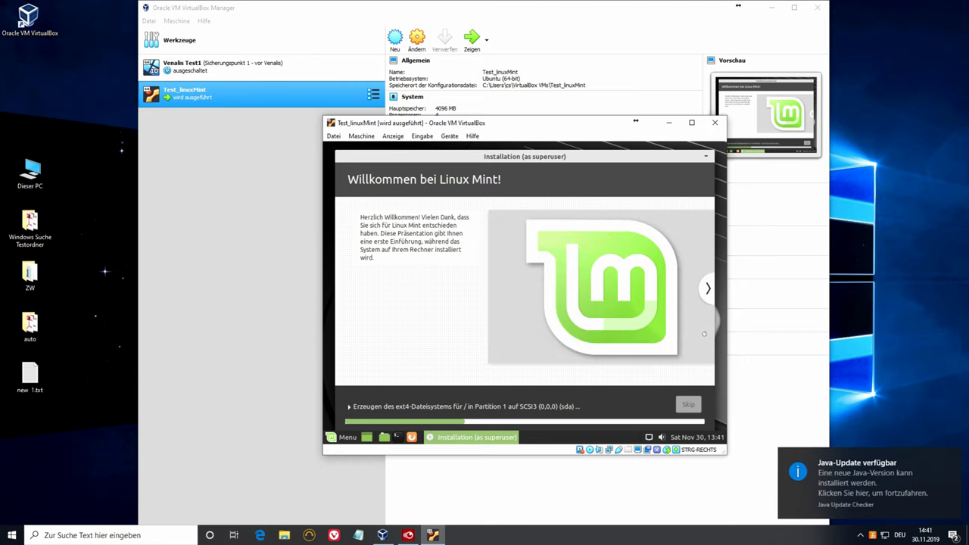
# - Dismiss the Java update notice and choose 'Jetzt neu starten' once installation completes
pyautogui.click(946, 459)
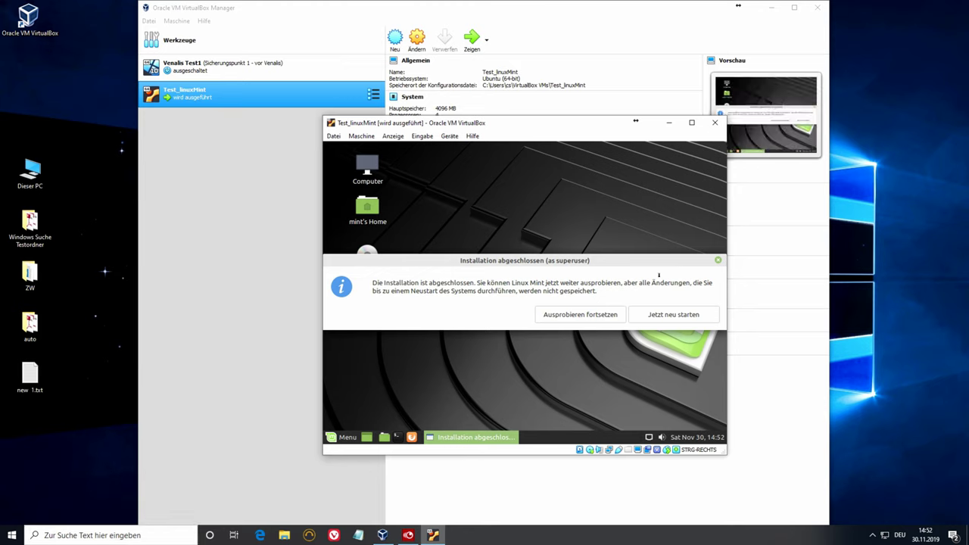
pyautogui.click(657, 319)
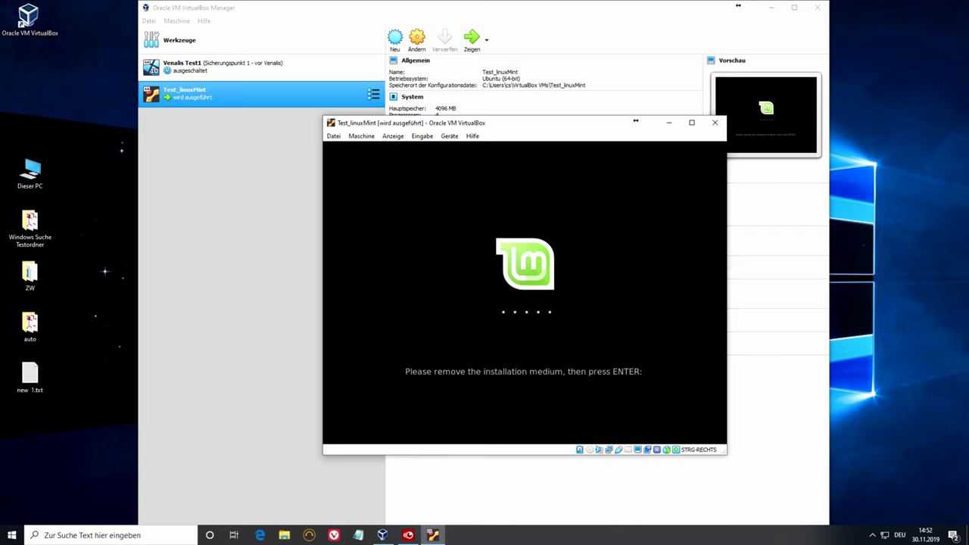
# - Check Geräte > Optische Laufwerke, then confirm medium removal so Linux Mint boots from disk
pyautogui.click(422, 137)
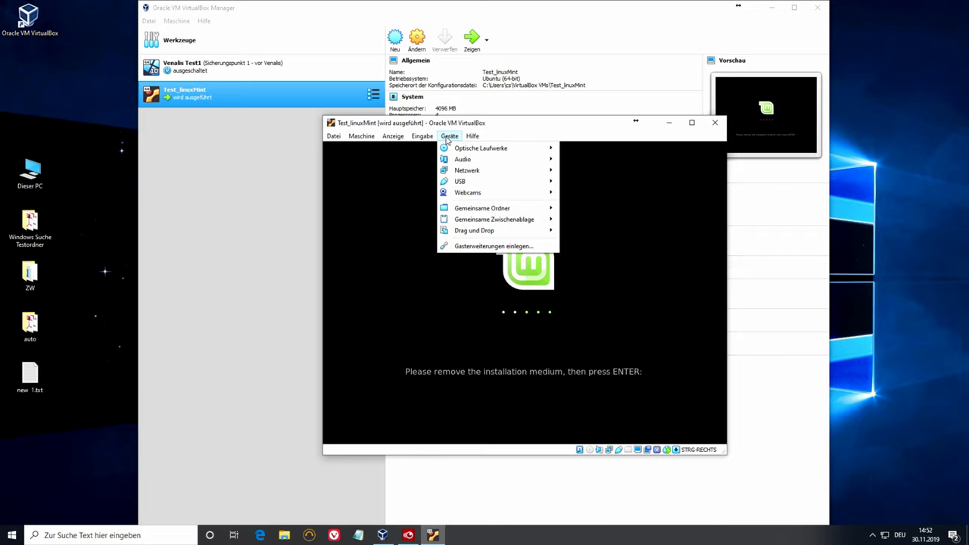
pyautogui.moveTo(465, 154)
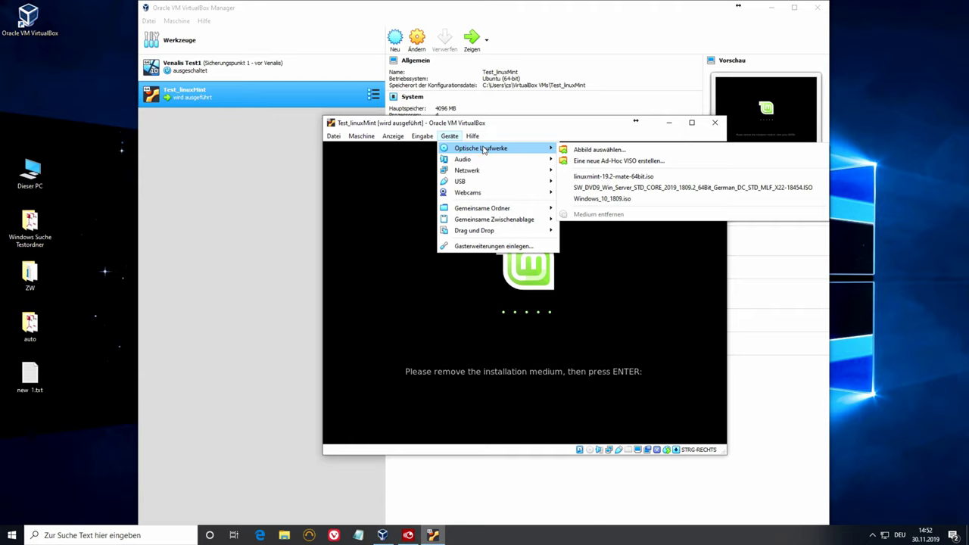
pyautogui.click(548, 135)
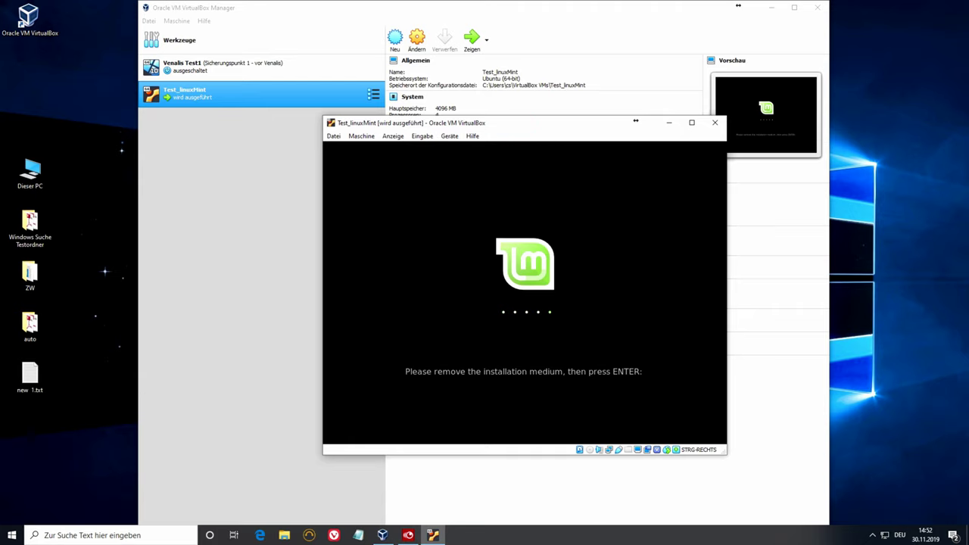
pyautogui.press('Return')
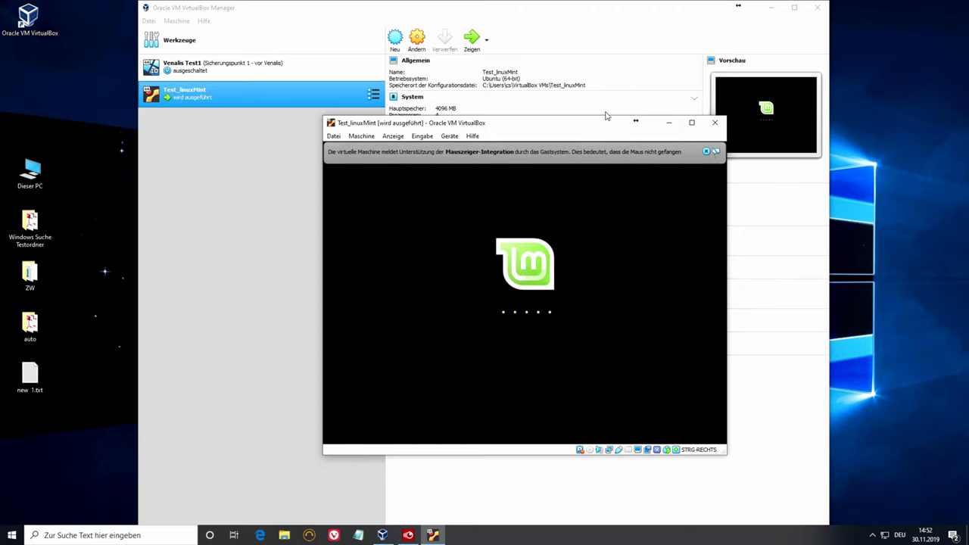
pyautogui.click(706, 152)
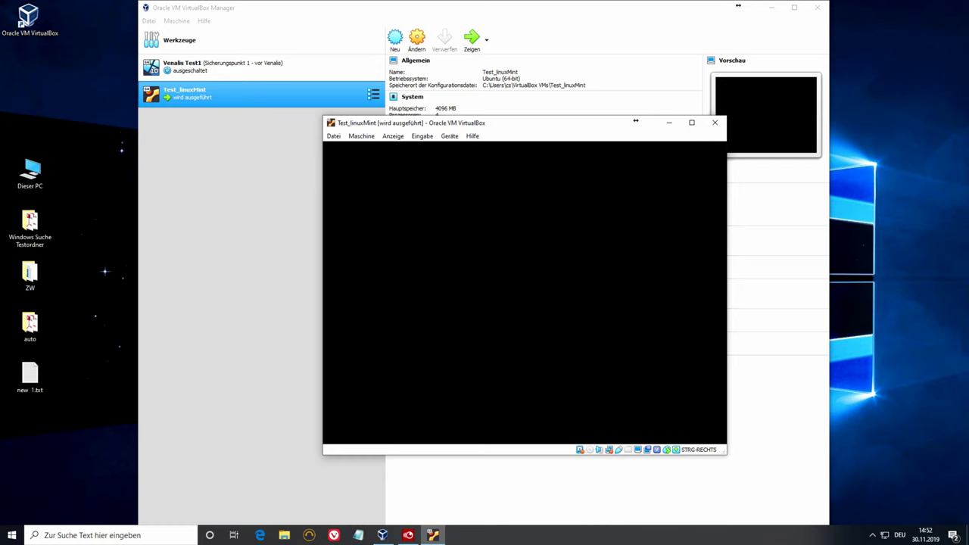
# - Log in with the account password, close Willkommen, reposition the VM window, minimize VirtualBox Manager
pyautogui.write('testtest')
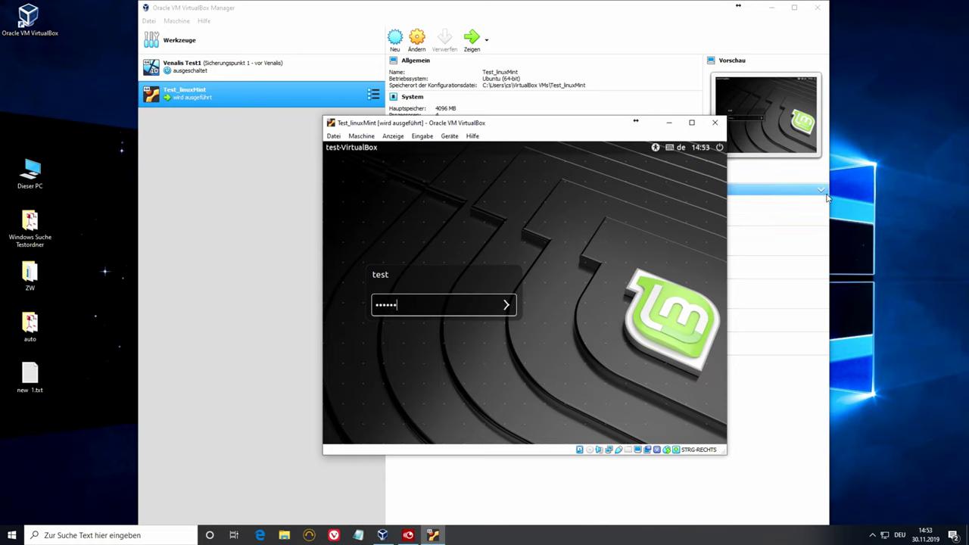
pyautogui.press('Return')
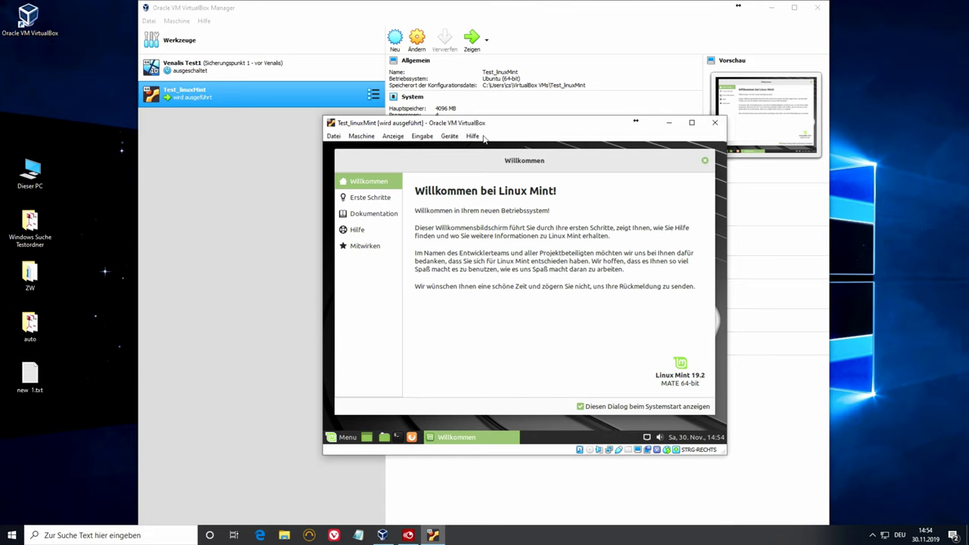
pyautogui.click(704, 160)
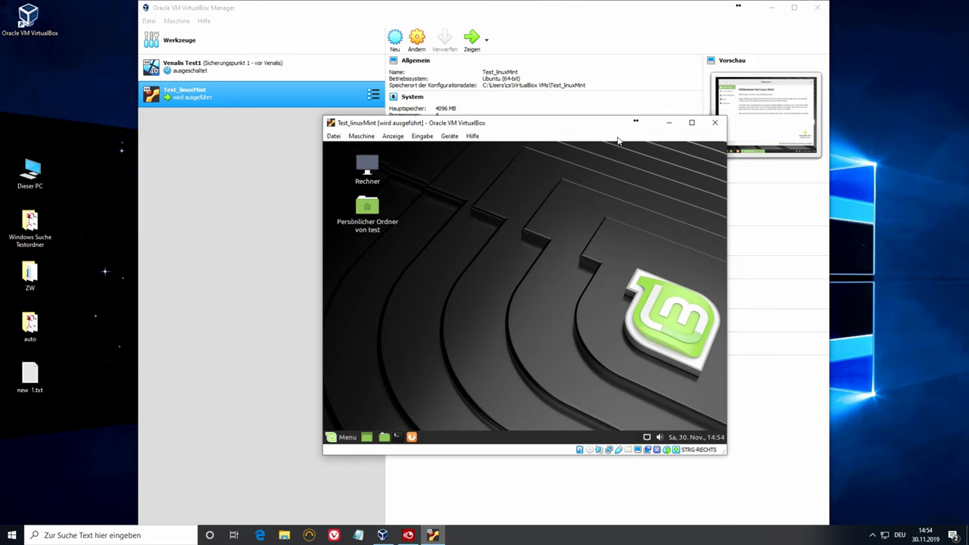
pyautogui.moveTo(582, 128); pyautogui.dragTo(469, 101)
pyautogui.click(773, 9)
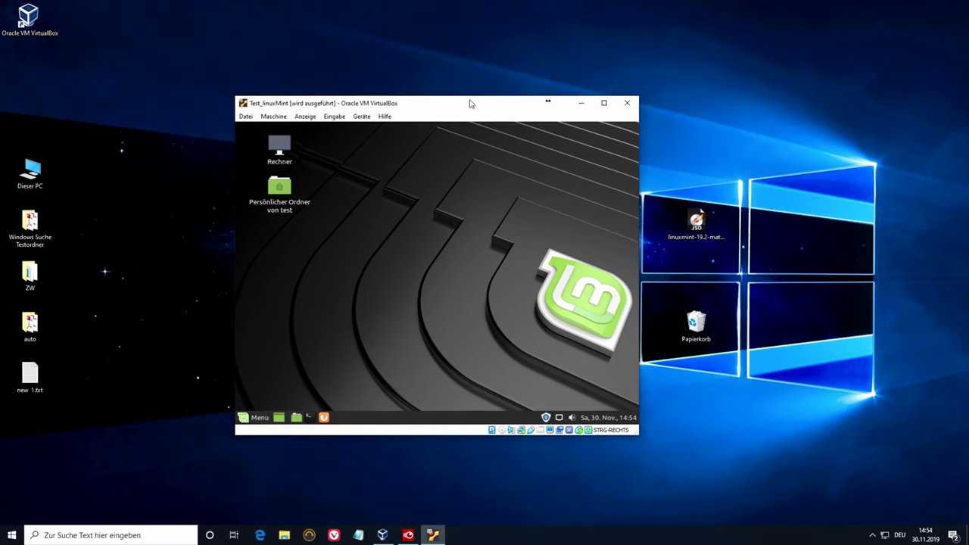
# - Switch the Test_linuxMint VM to Vollbildmodus from the Anzeige menu and confirm the notice
pyautogui.rightClick(477, 206)
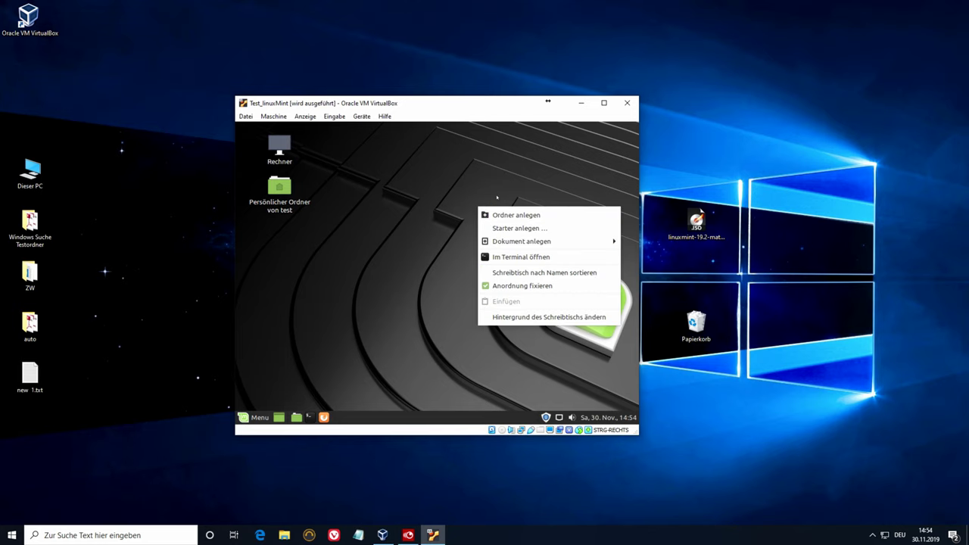
pyautogui.click(497, 198)
pyautogui.rightClick(443, 185)
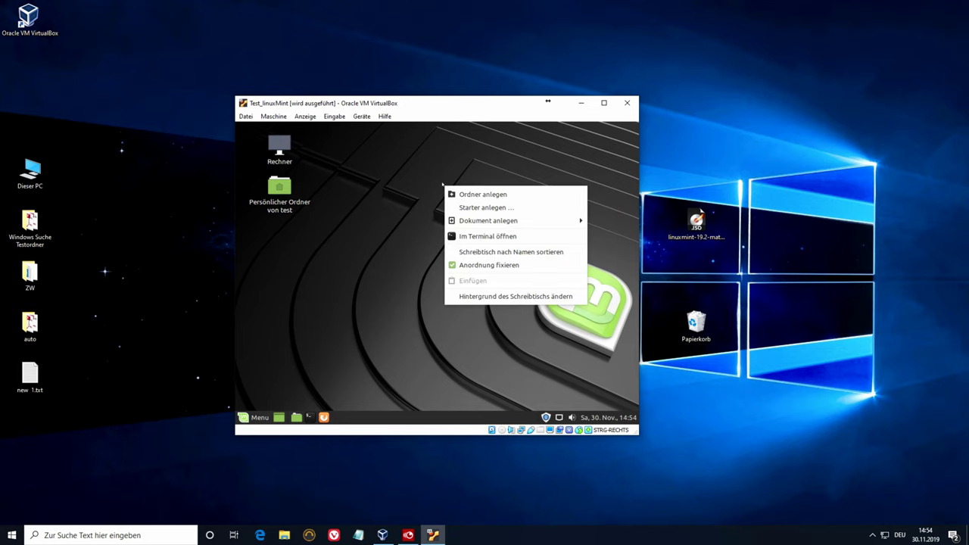
pyautogui.click(306, 115)
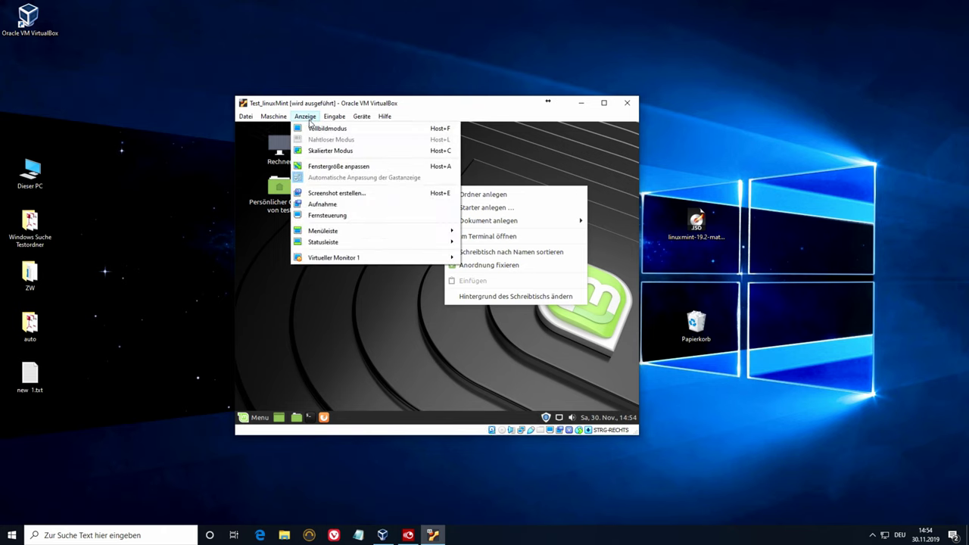
pyautogui.click(328, 129)
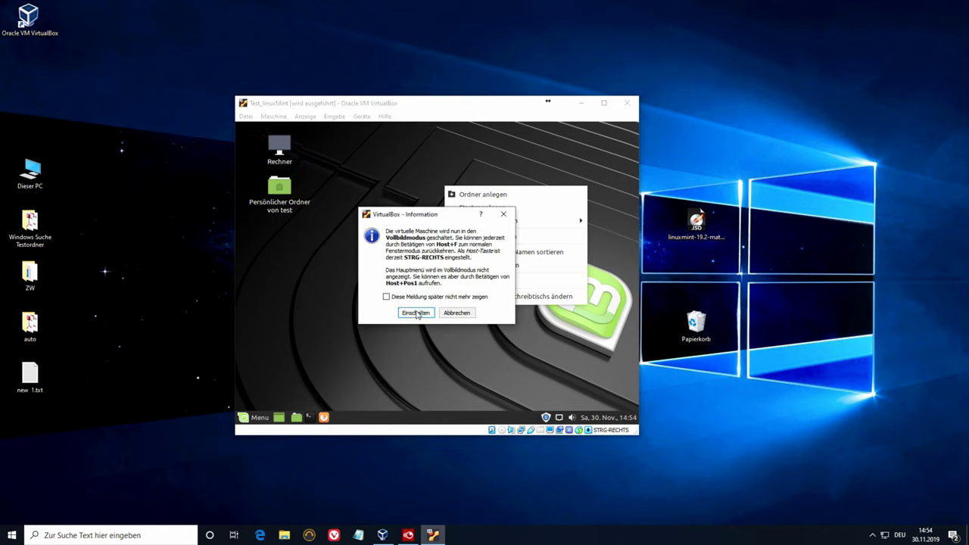
pyautogui.click(415, 312)
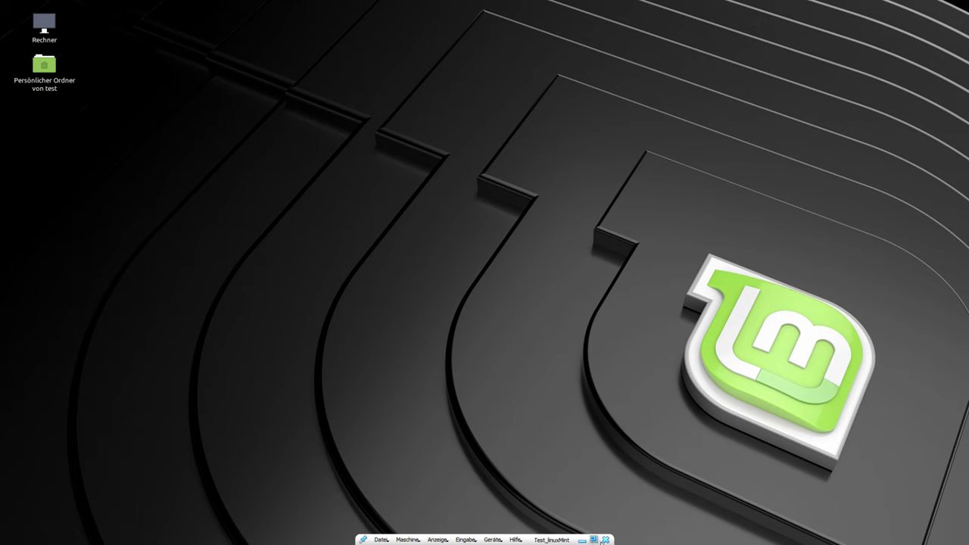
# - Return the VM to scaled mode, then widen, heighten and reposition its window toward the top-left
pyautogui.click(600, 540)
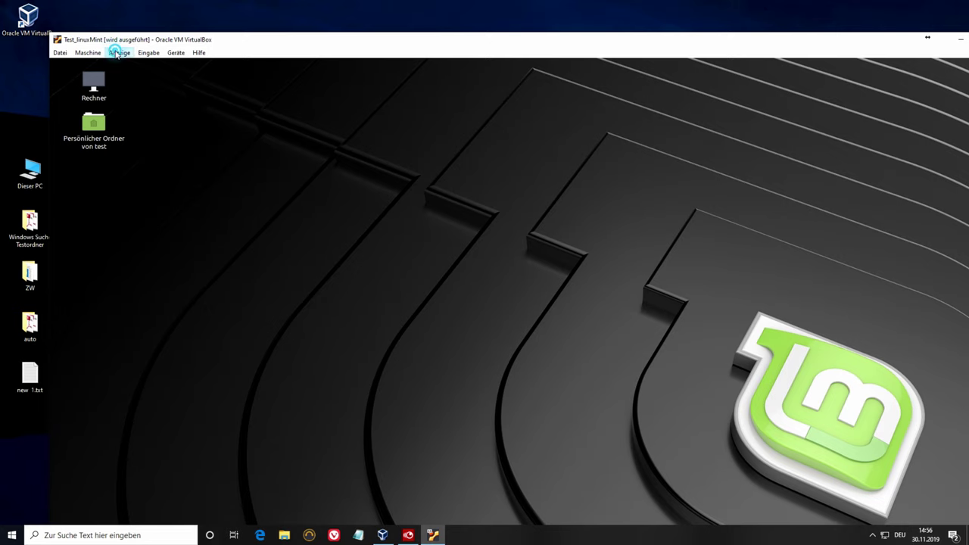
pyautogui.click(119, 53)
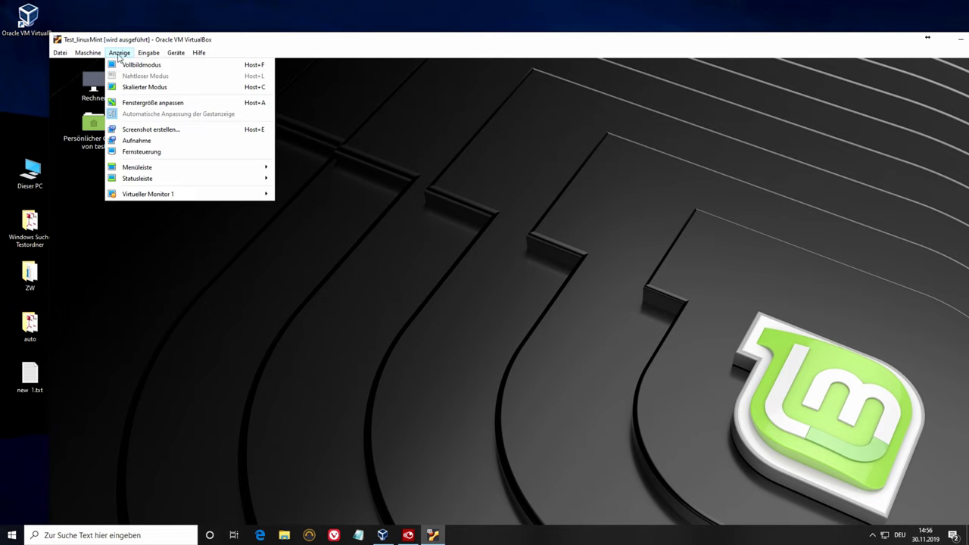
pyautogui.click(164, 91)
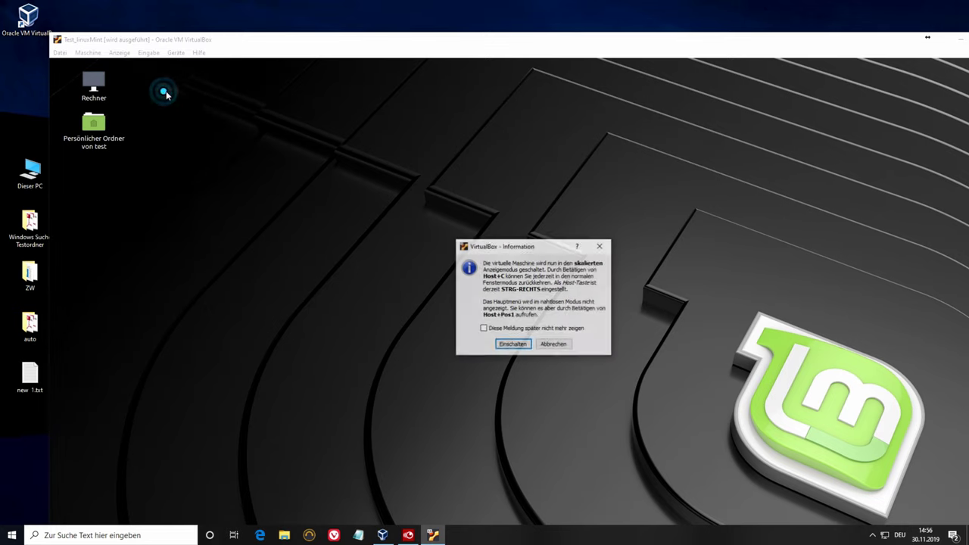
pyautogui.click(523, 344)
pyautogui.moveTo(509, 138); pyautogui.dragTo(392, 27)
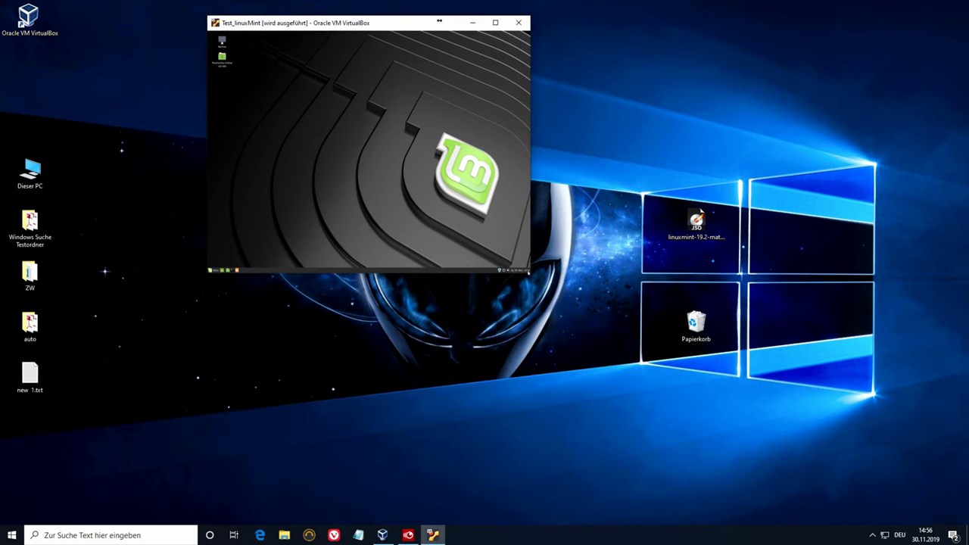
pyautogui.moveTo(529, 271); pyautogui.dragTo(741, 273)
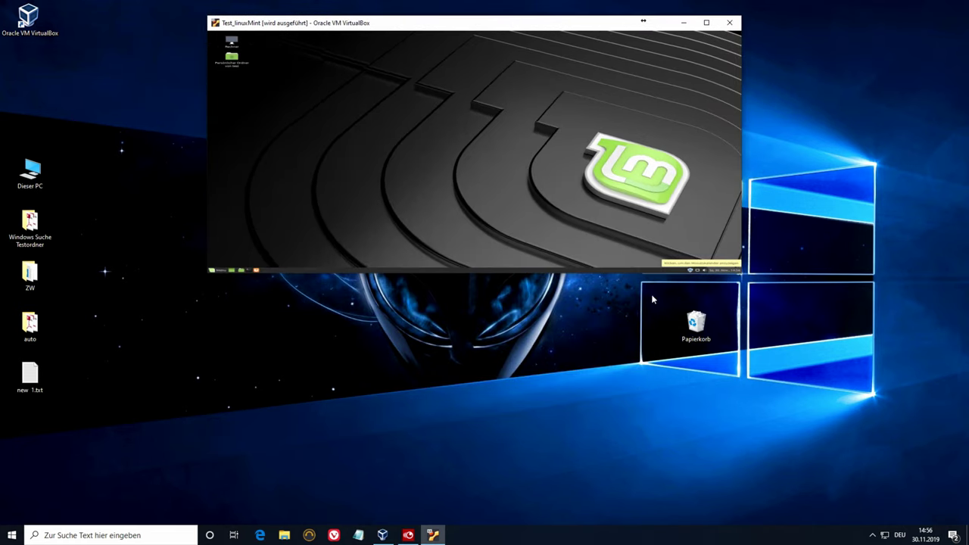
pyautogui.moveTo(630, 273); pyautogui.dragTo(608, 457)
pyautogui.moveTo(399, 25); pyautogui.dragTo(318, 47)
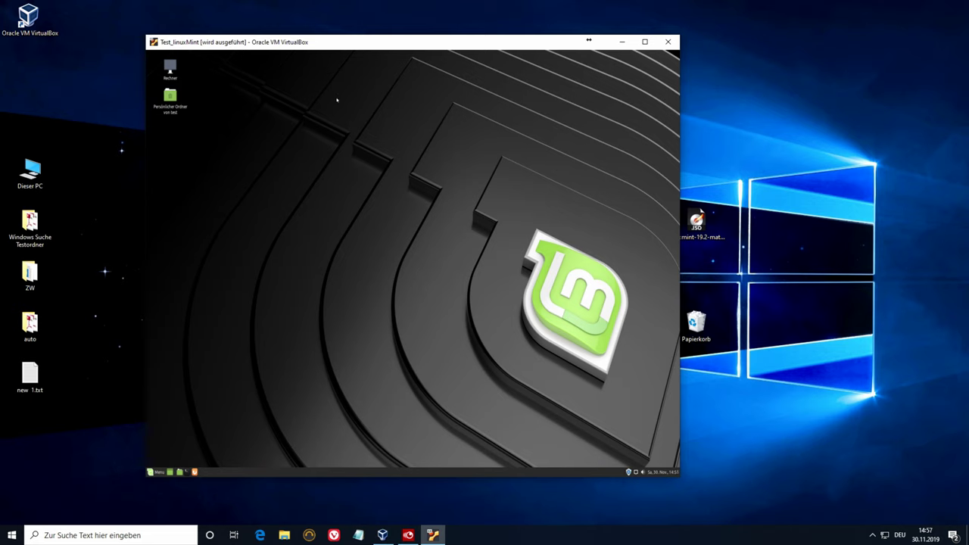
# - Use the Host+Home menu to put the Linux Mint VM into fullscreen and confirm
pyautogui.hotkey('ctrl', 'Home')
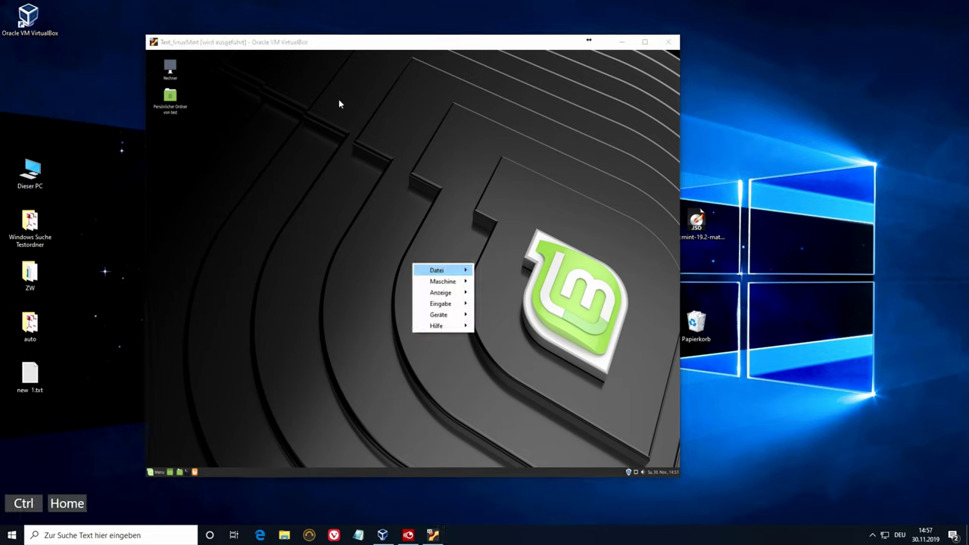
pyautogui.moveTo(447, 298)
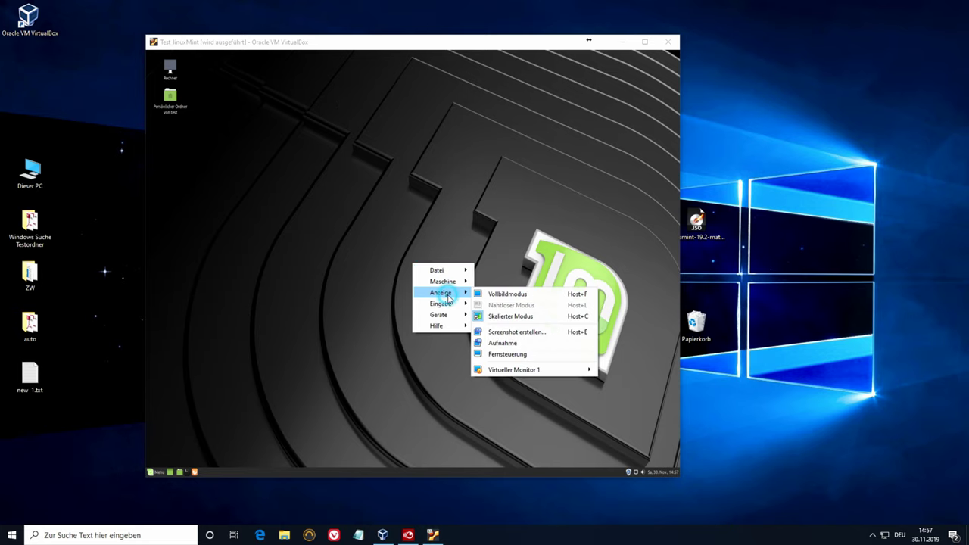
pyautogui.click(493, 296)
pyautogui.click(388, 304)
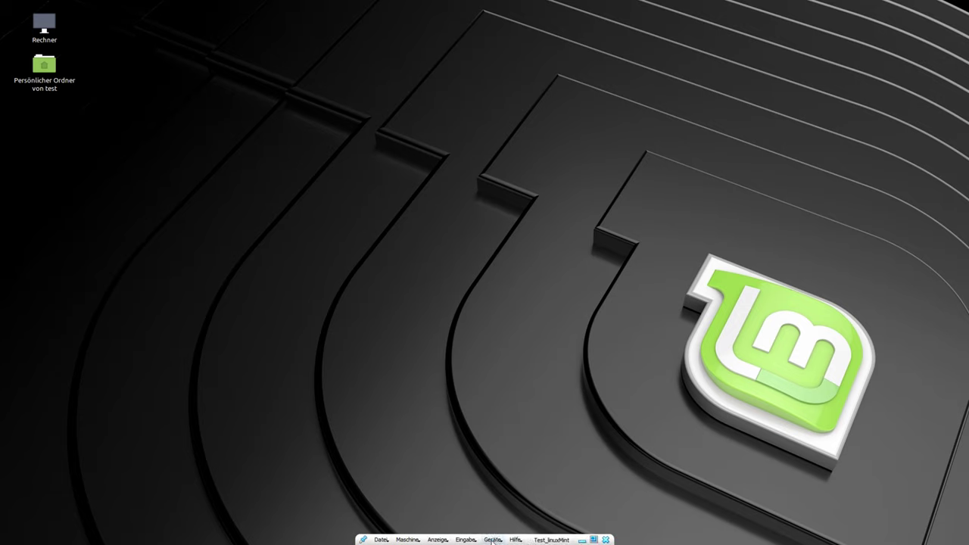
pyautogui.click(489, 539)
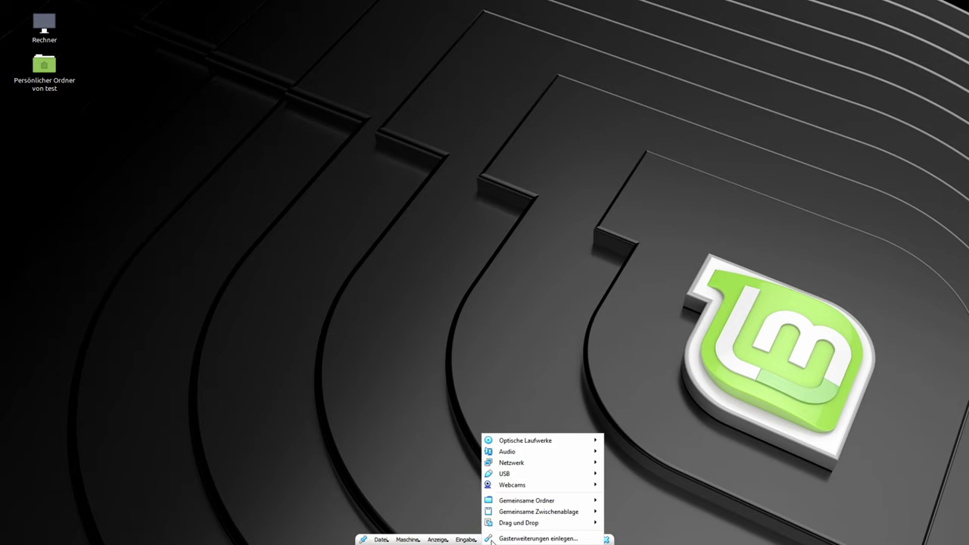
# - Insert the Guest Additions disc, run its installer and authorise with the account password
pyautogui.click(541, 538)
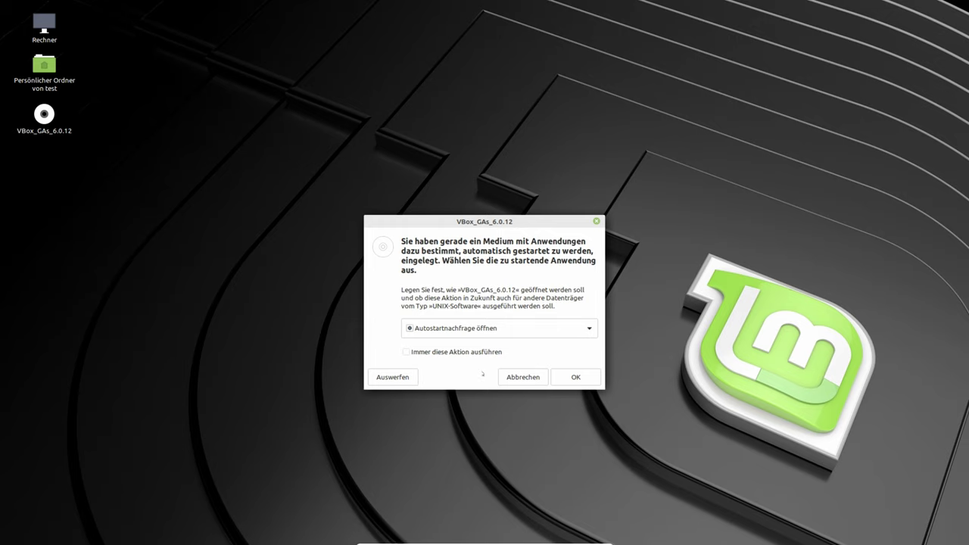
pyautogui.click(583, 378)
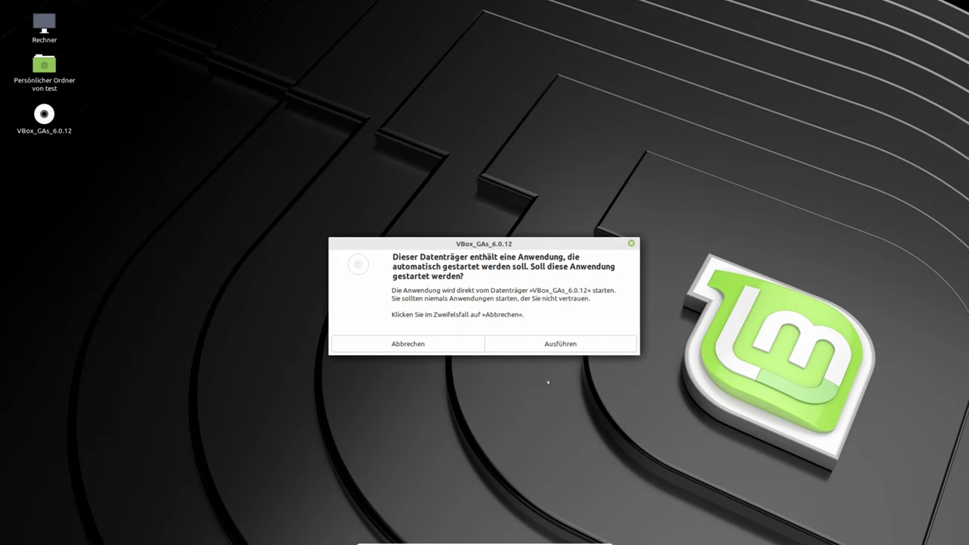
pyautogui.click(542, 346)
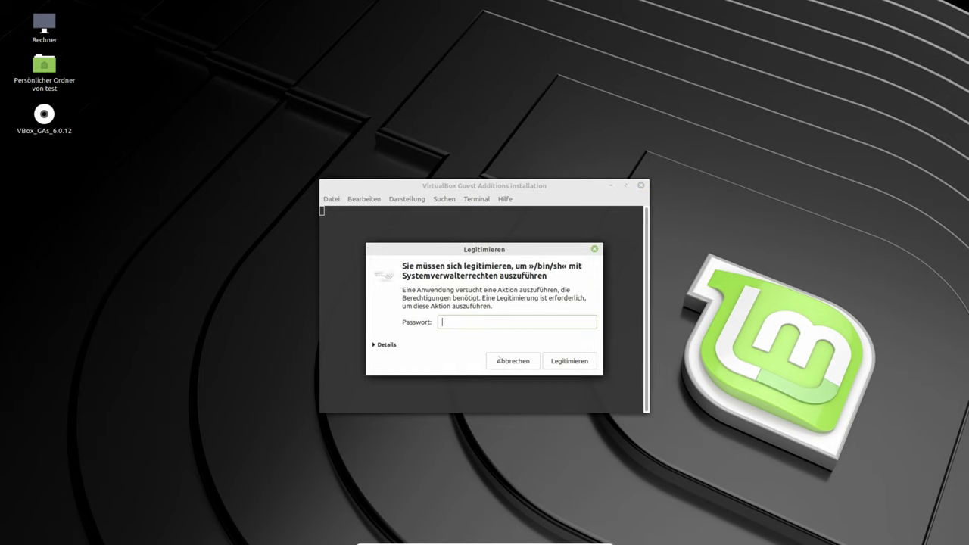
pyautogui.write('test12')
pyautogui.press('BackSpace')
pyautogui.press('BackSpace')
pyautogui.press('BackSpace')
pyautogui.press('BackSpace')
pyautogui.press('BackSpace')
pyautogui.press('BackSpace')
pyautogui.write('test123')
pyautogui.press('Return')
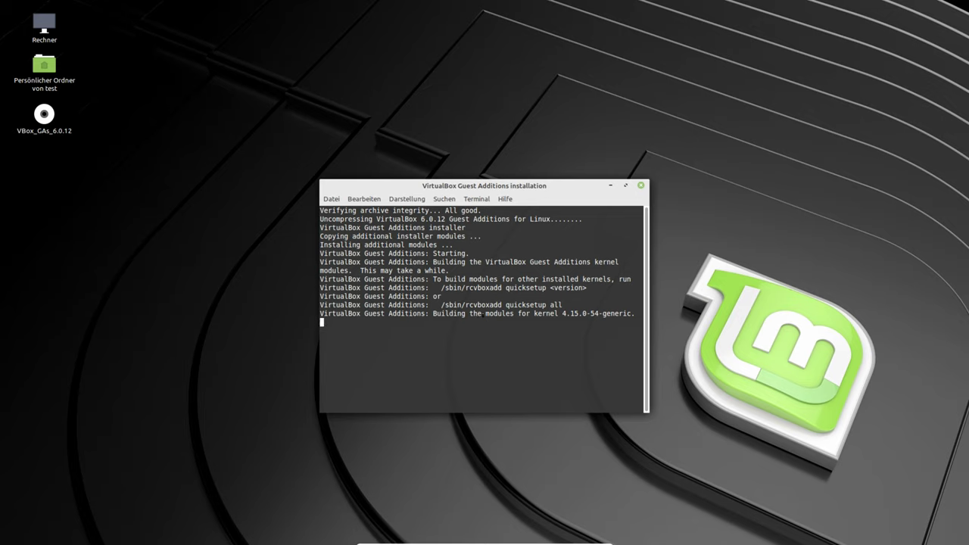
# - Close the installer terminal once Guest Additions 6.0.12 finishes building the kernel modules
pyautogui.click(317, 478)
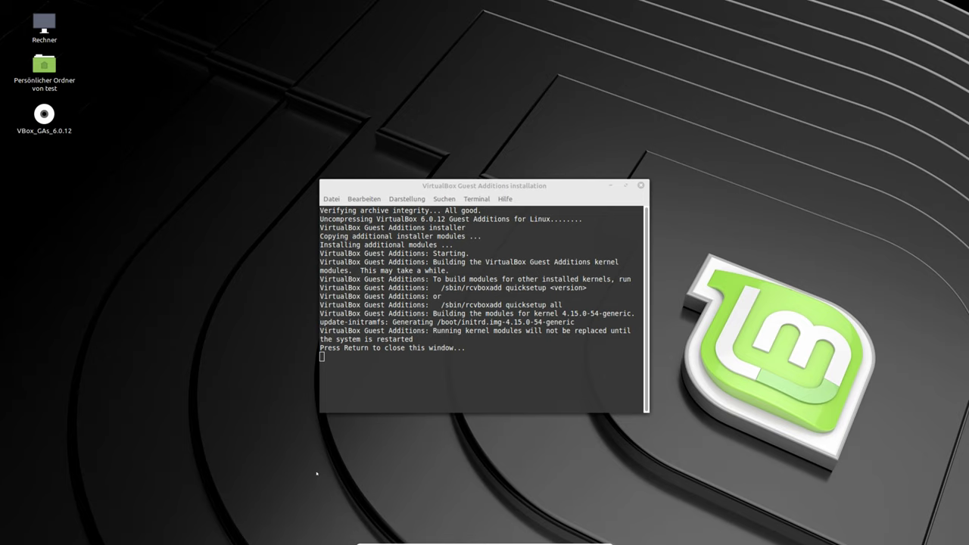
pyautogui.click(436, 352)
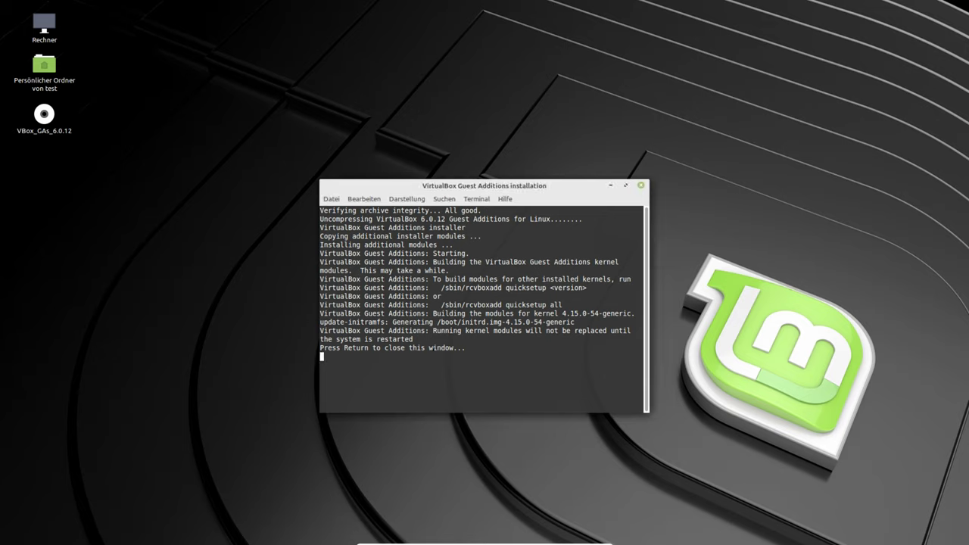
pyautogui.press('Return')
pyautogui.moveTo(466, 541)
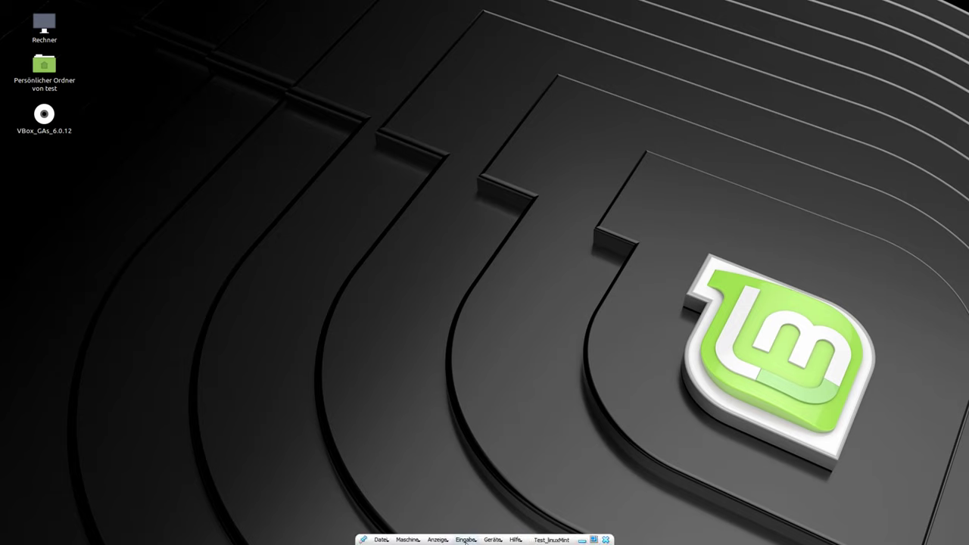
pyautogui.click(438, 540)
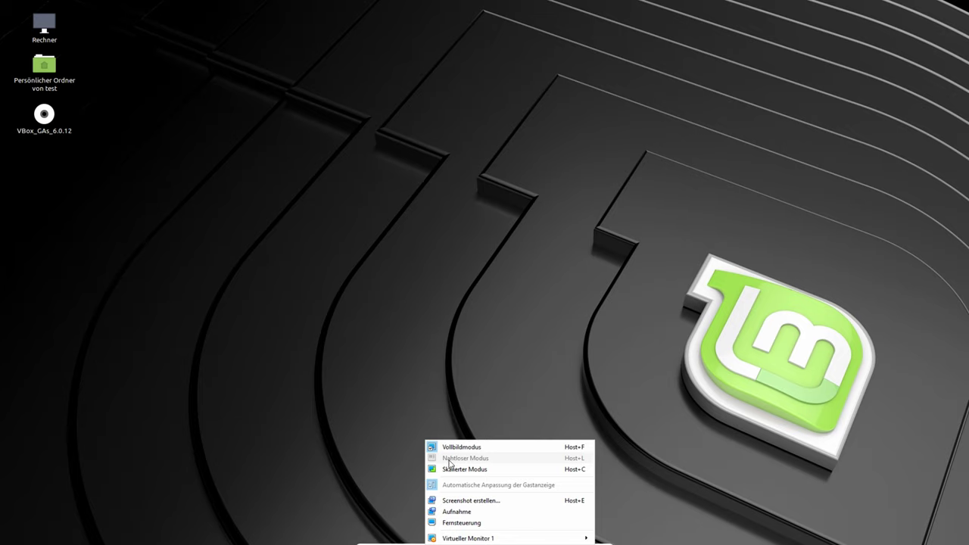
# - Switch the VM from fullscreen back to Skalierter Modus and confirm with Einschalten
pyautogui.click(384, 511)
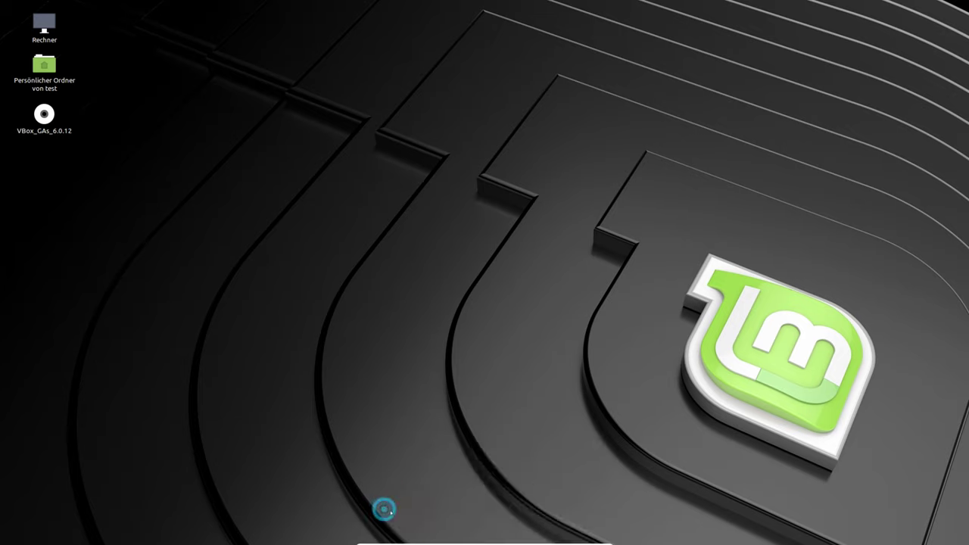
pyautogui.moveTo(437, 540)
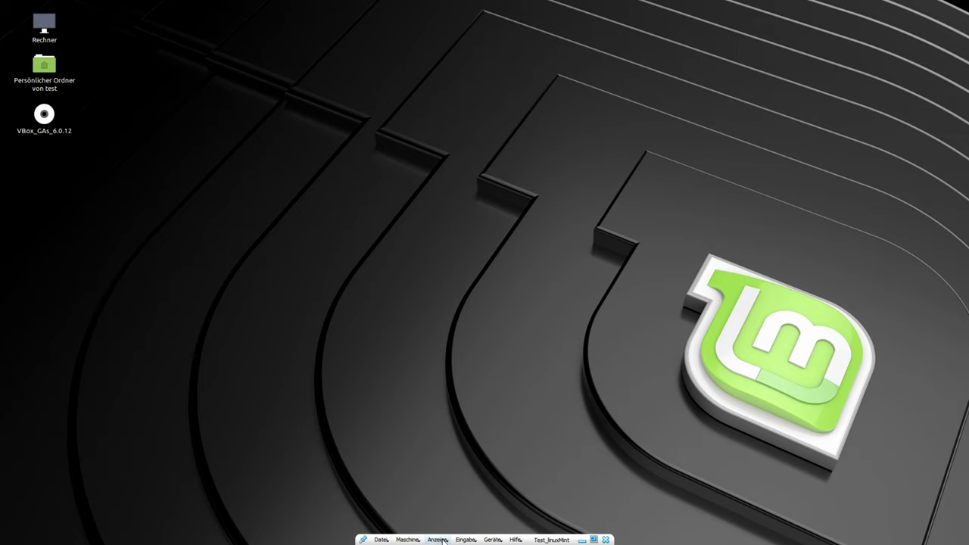
pyautogui.click(439, 540)
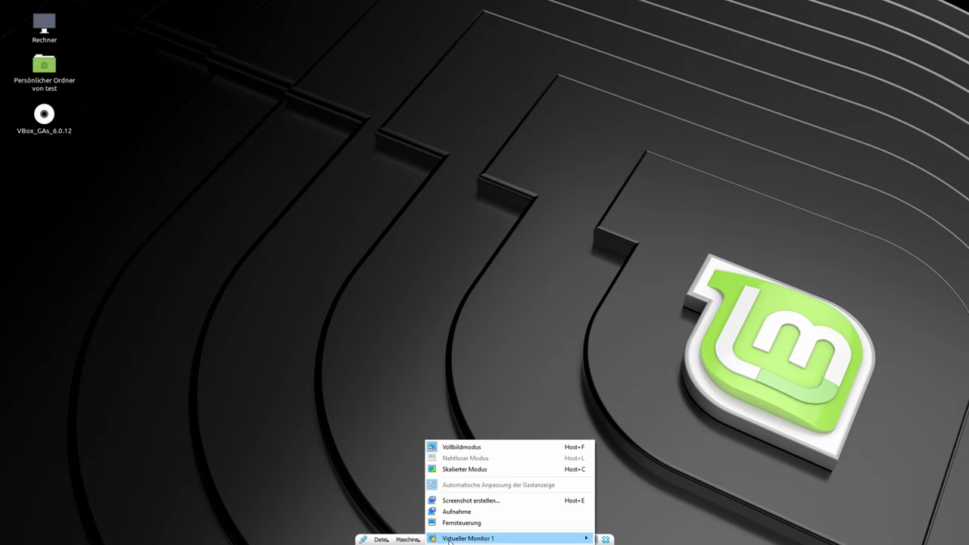
pyautogui.click(465, 468)
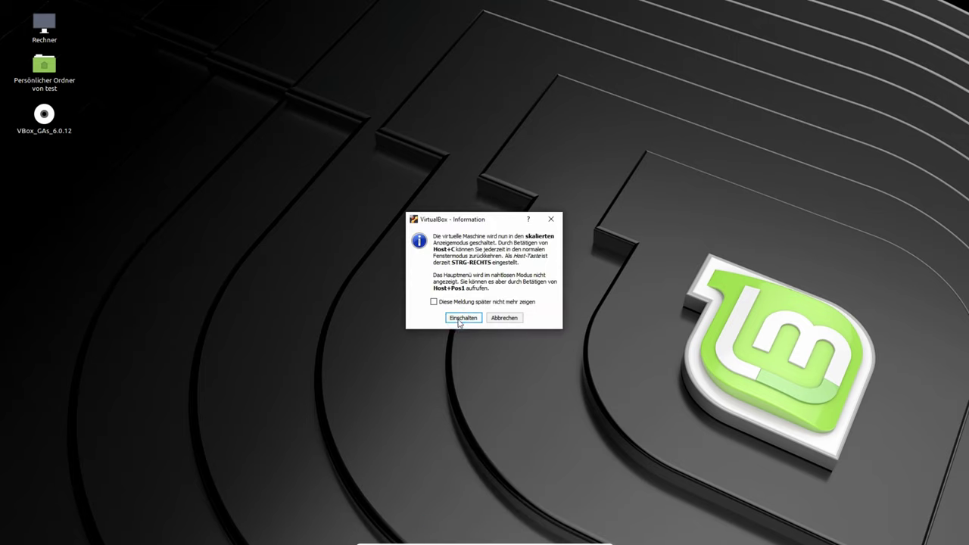
pyautogui.click(463, 318)
# - Restart Linux Mint from its start menu and log back in with the account password
pyautogui.click(155, 471)
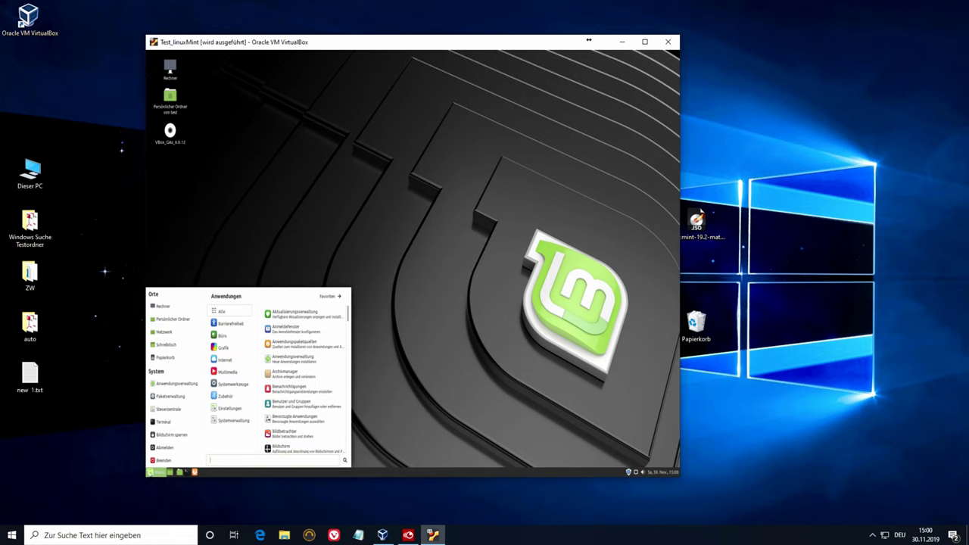
pyautogui.click(163, 460)
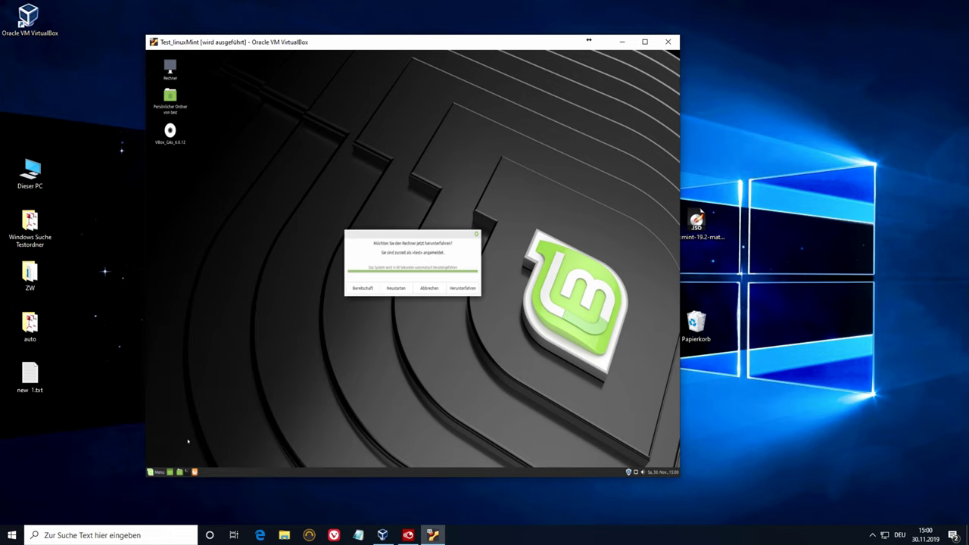
pyautogui.click(395, 289)
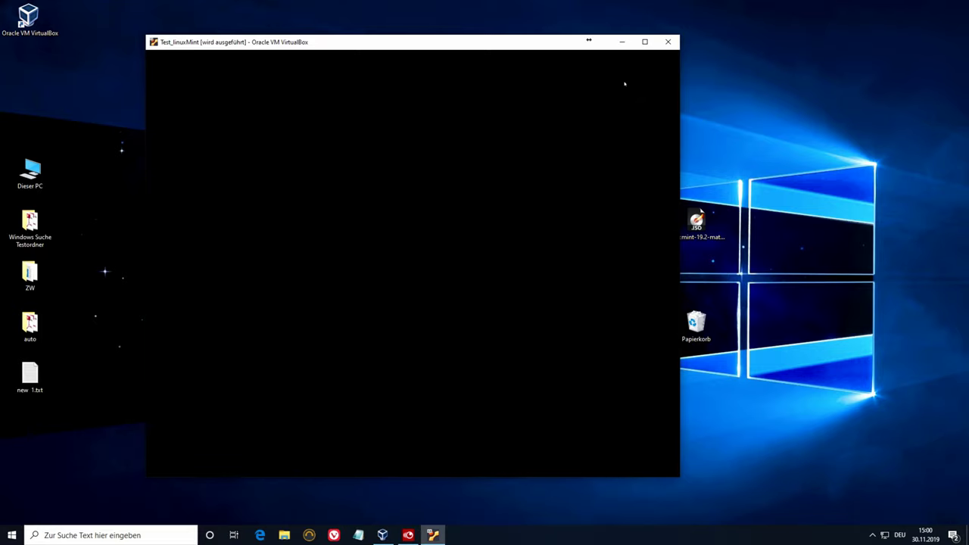
pyautogui.write('test12345')
pyautogui.press('Return')
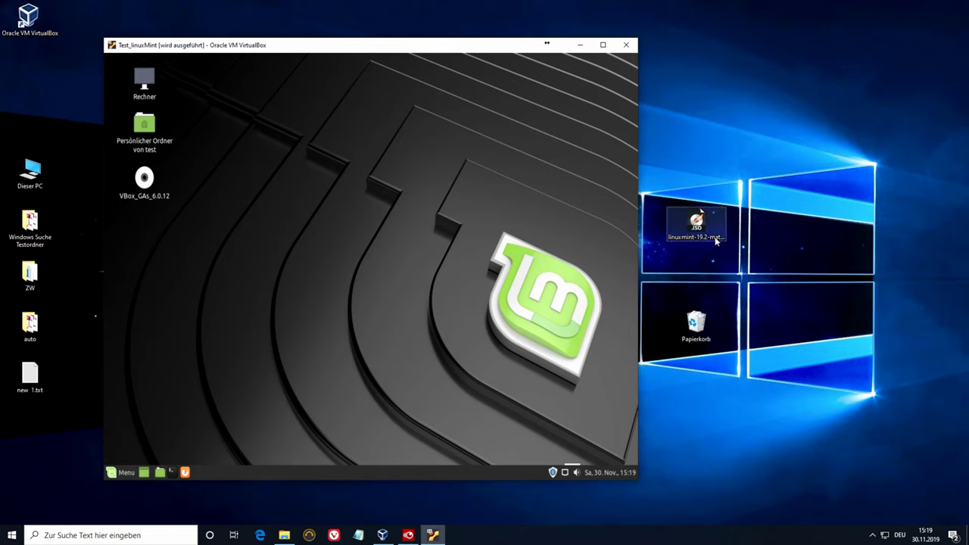
# - Via Host+Home, set shared clipboard and drag-and-drop, then switch to Nahtloser Modus with Umschalten
pyautogui.click(365, 237)
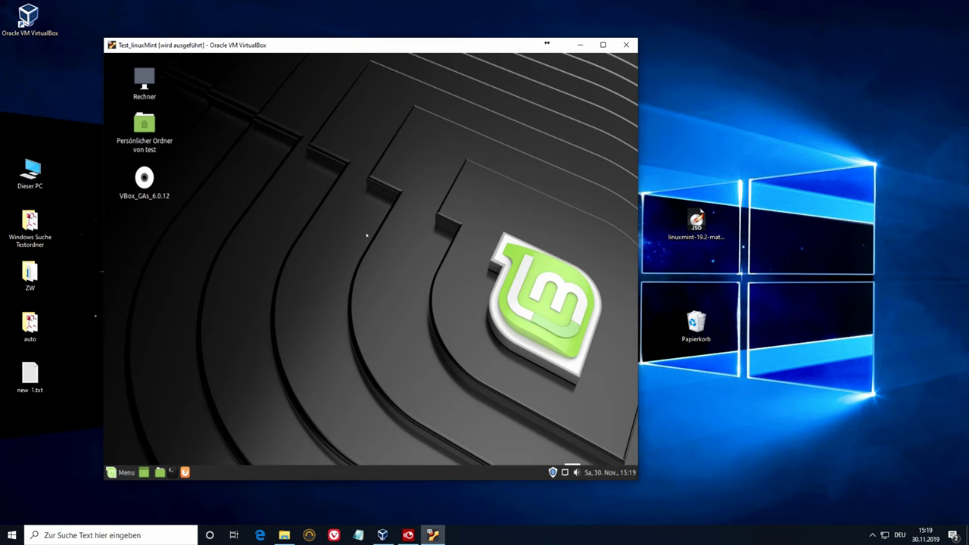
pyautogui.hotkey('ctrl', 'Home')
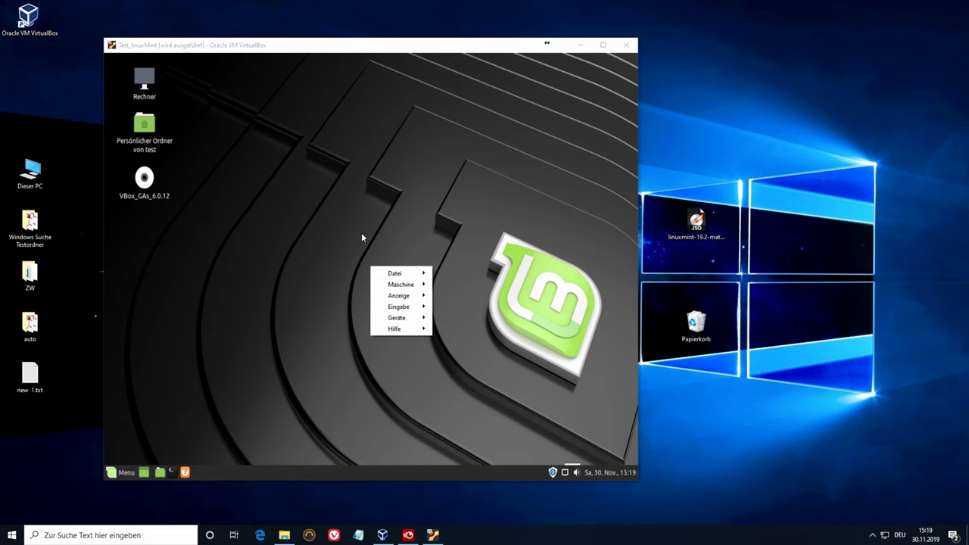
pyautogui.moveTo(400, 321)
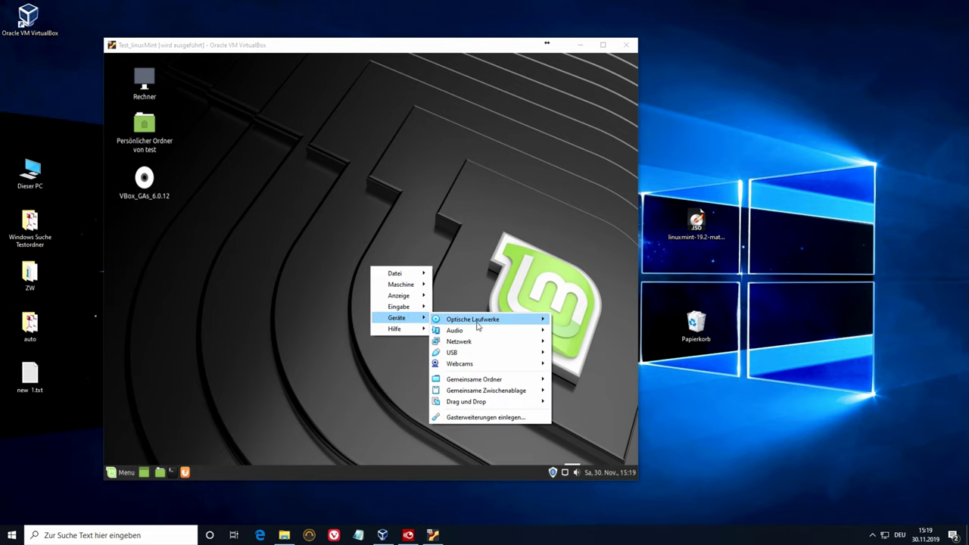
pyautogui.moveTo(492, 392)
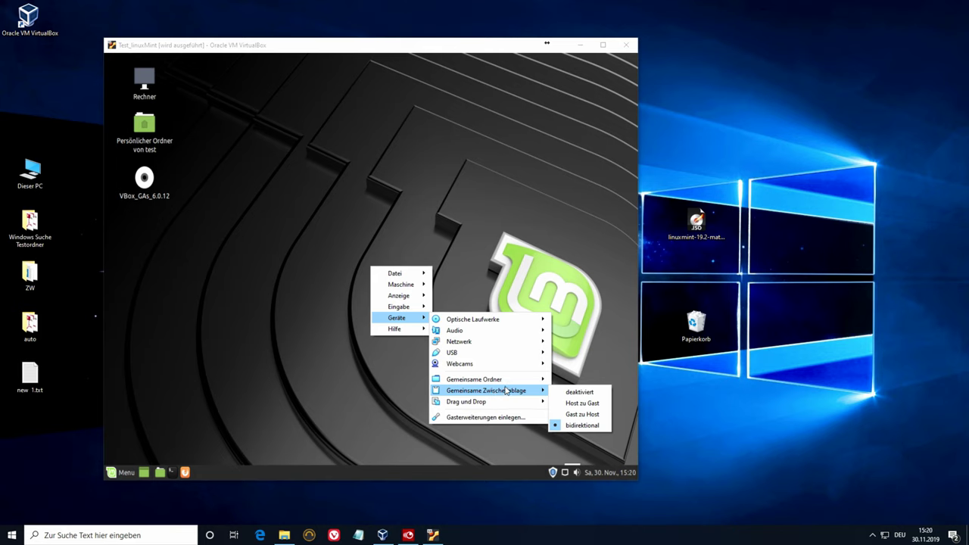
pyautogui.moveTo(507, 408)
pyautogui.moveTo(428, 299)
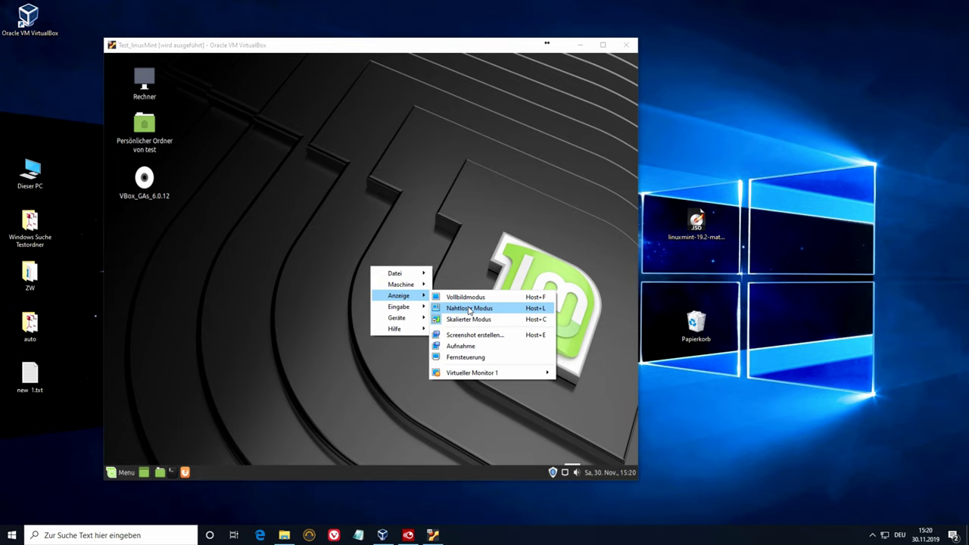
pyautogui.click(469, 309)
pyautogui.click(350, 306)
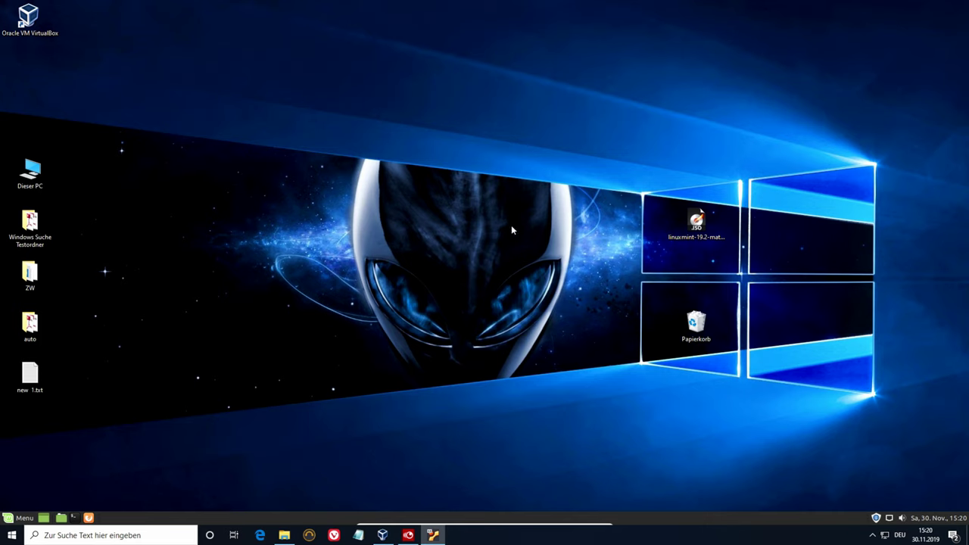
# - Open Downloads in File Explorer and position its window beside the seamless Mint file manager
pyautogui.click(284, 536)
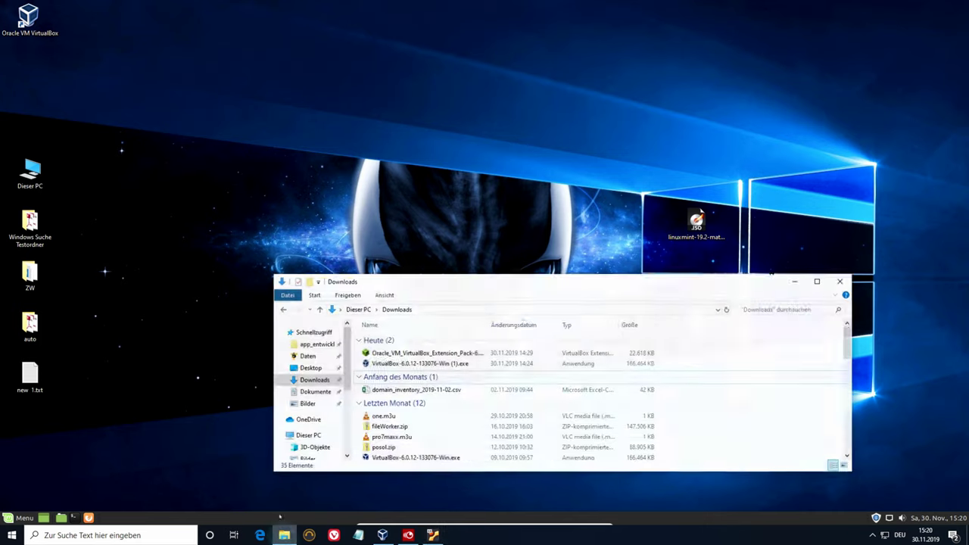
pyautogui.moveTo(463, 276); pyautogui.dragTo(397, 330)
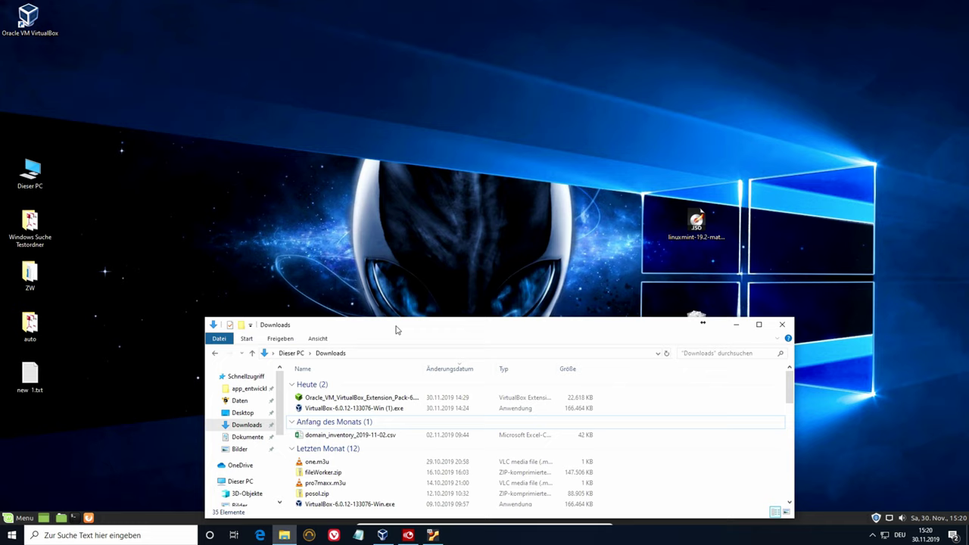
pyautogui.click(433, 535)
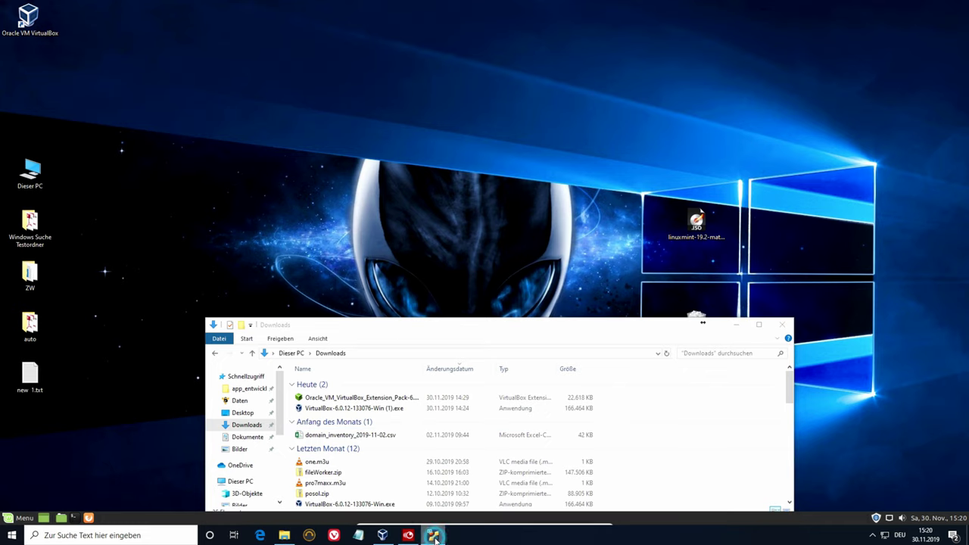
pyautogui.click(437, 336)
pyautogui.moveTo(437, 336); pyautogui.dragTo(392, 276)
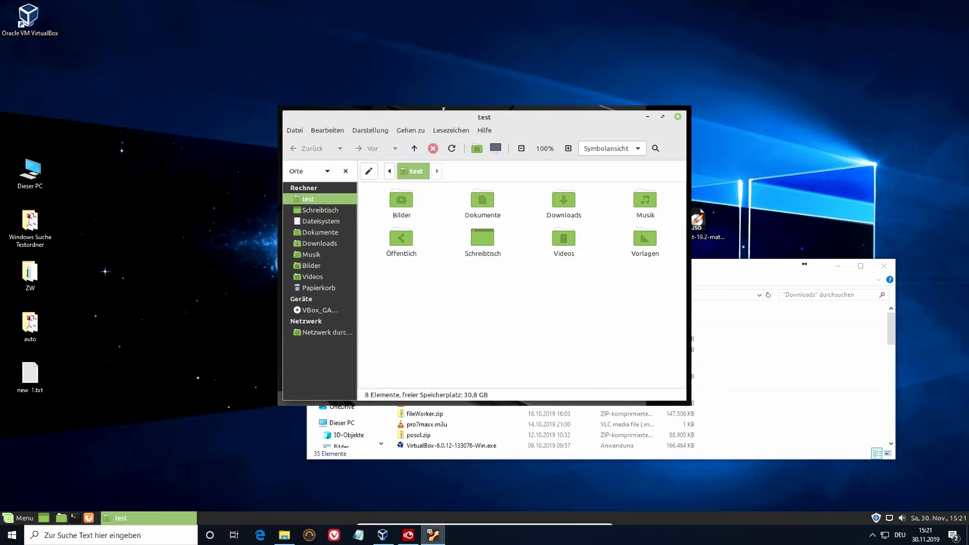
# - Arrange the Mint and Downloads windows, then drag one.m3u into the Mint test folder
pyautogui.moveTo(458, 114); pyautogui.dragTo(230, 2)
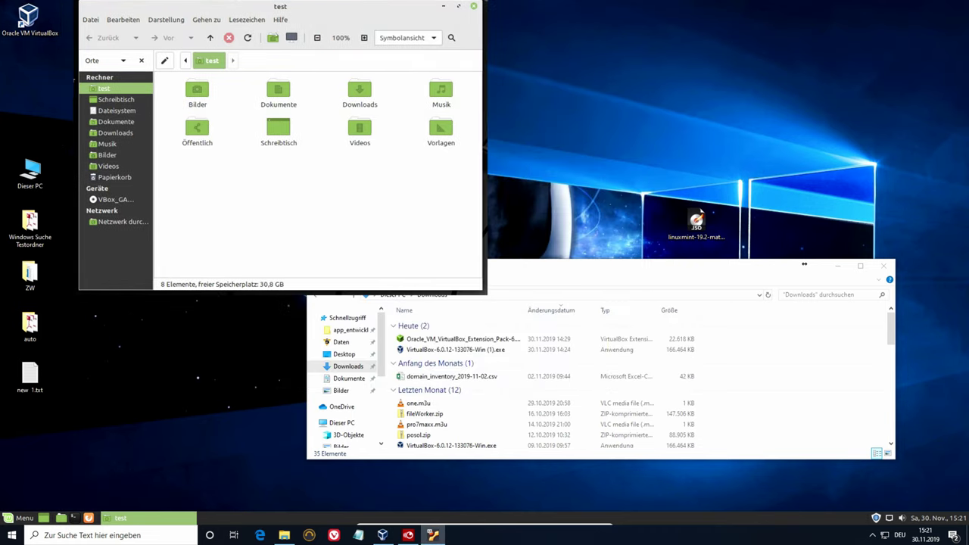
pyautogui.moveTo(549, 270); pyautogui.dragTo(500, 259)
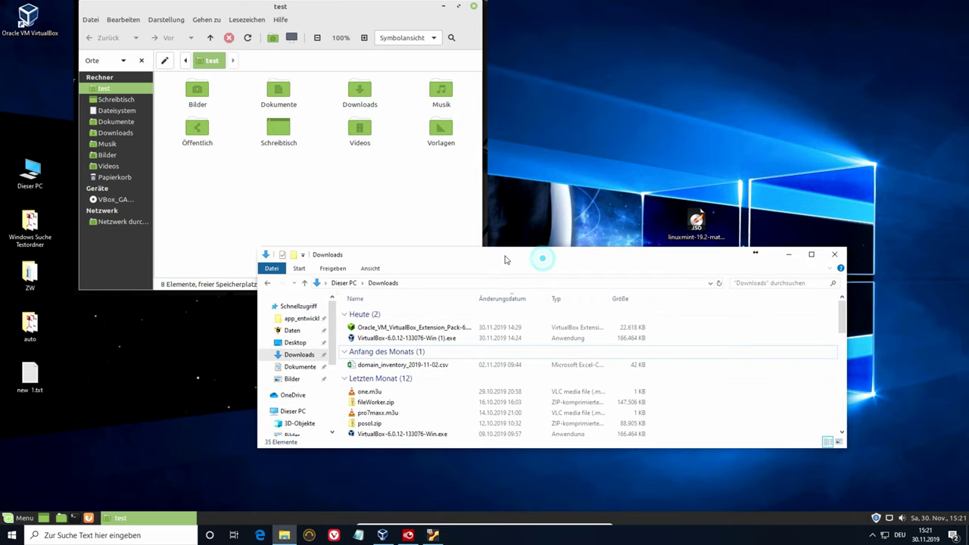
pyautogui.click(395, 244)
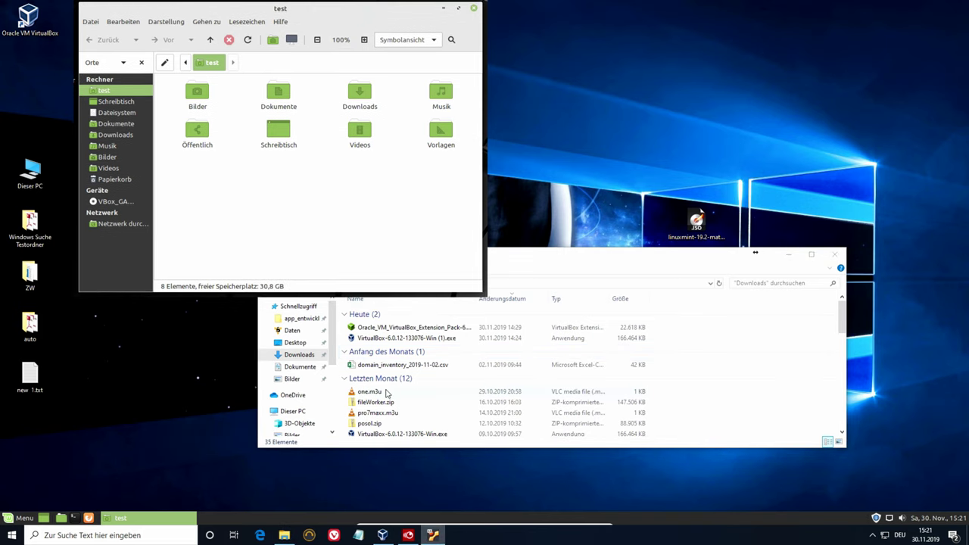
pyautogui.scroll(-2, 374, 416)
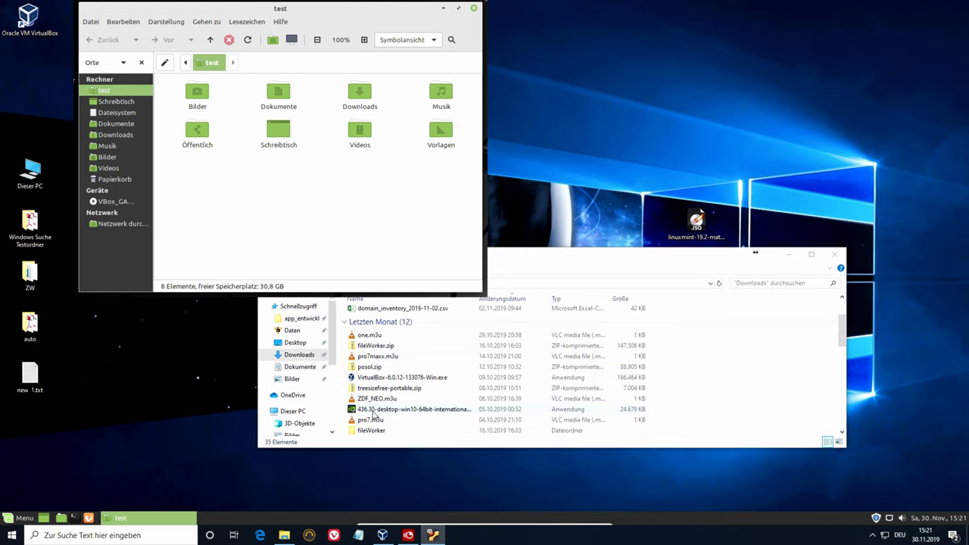
pyautogui.moveTo(371, 336); pyautogui.dragTo(324, 243)
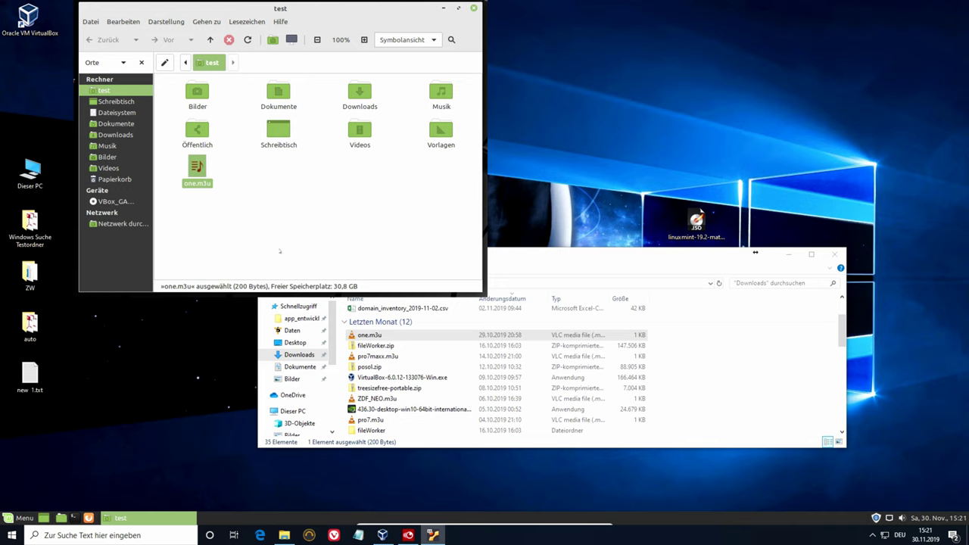
# - Permanently delete one.m3u from the Mint test folder
pyautogui.rightClick(195, 169)
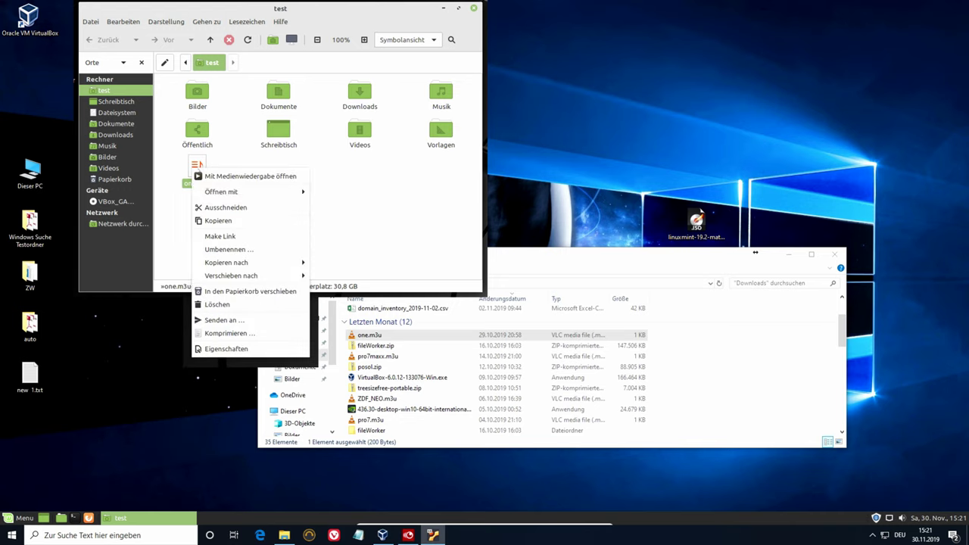
pyautogui.click(247, 303)
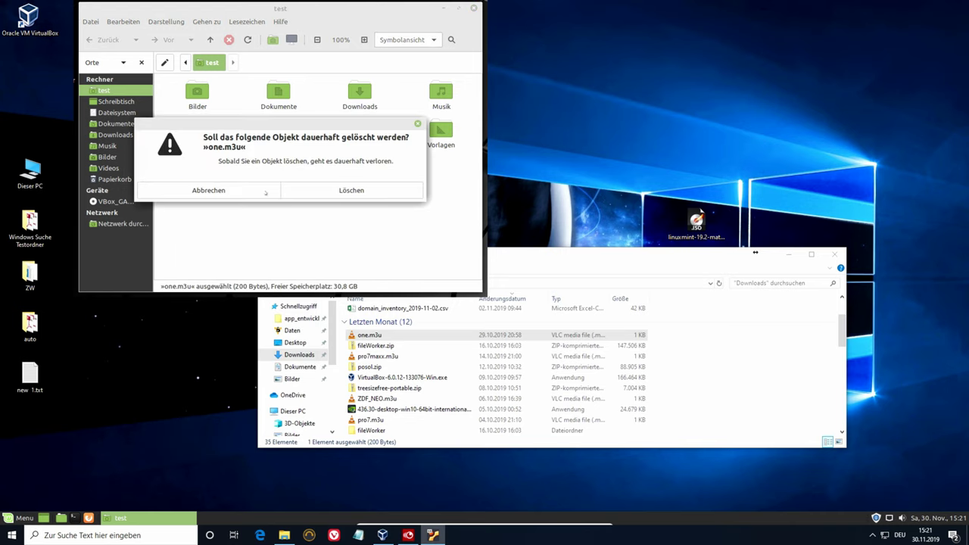
pyautogui.click(320, 191)
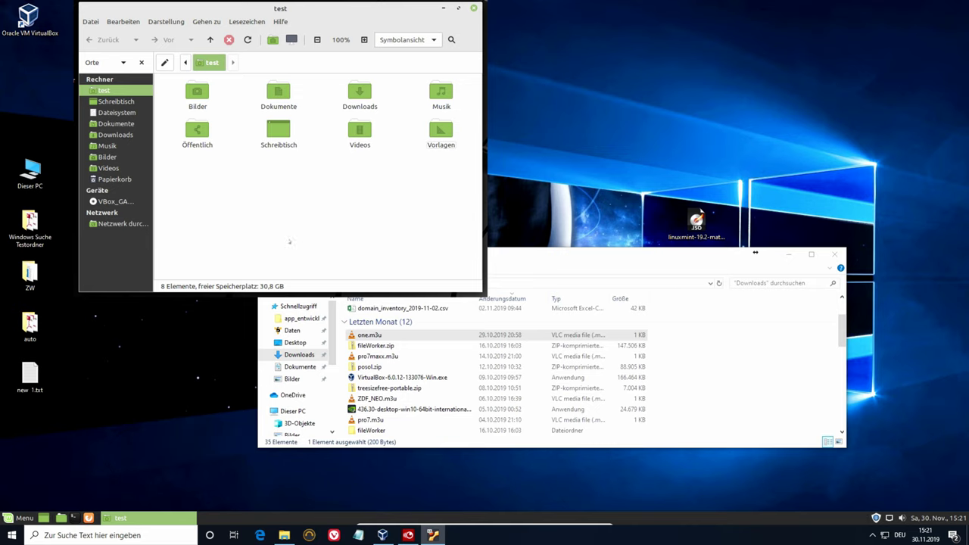
# - Create an empty file with the default name neue Datei in the test folder
pyautogui.rightClick(238, 220)
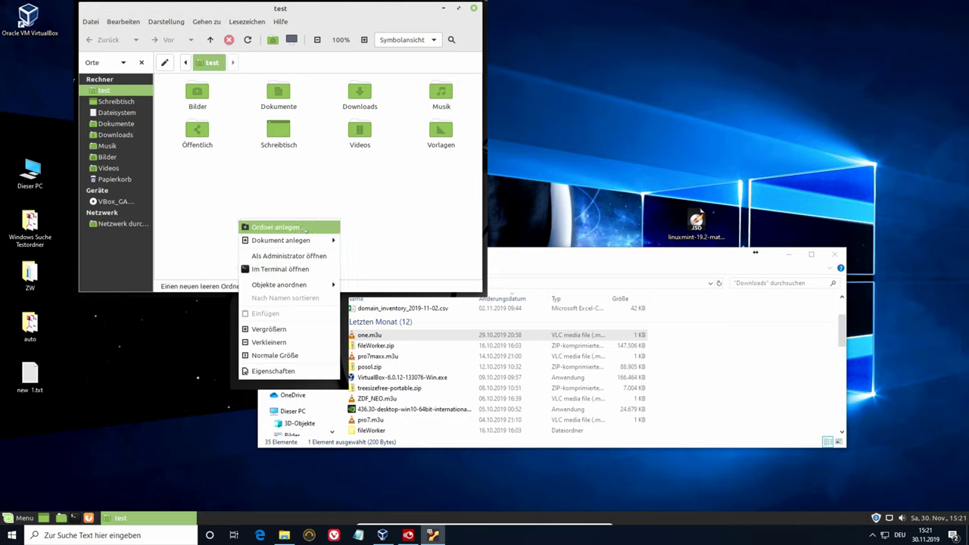
pyautogui.moveTo(288, 240)
pyautogui.click(370, 256)
pyautogui.click(314, 235)
pyautogui.scroll(-6, 391, 403)
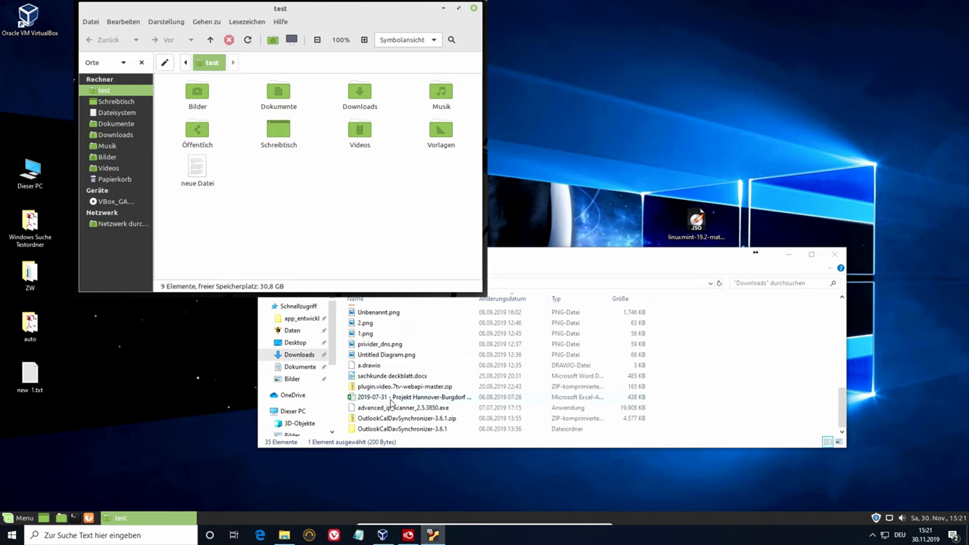
pyautogui.scroll(1, 394, 402)
pyautogui.scroll(-1, 376, 415)
pyautogui.scroll(8, 382, 384)
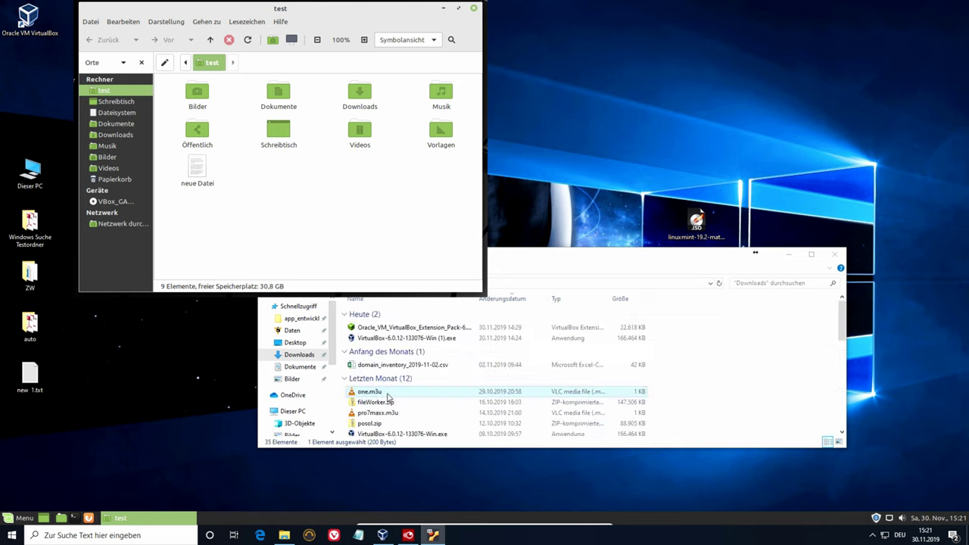
pyautogui.click(728, 368)
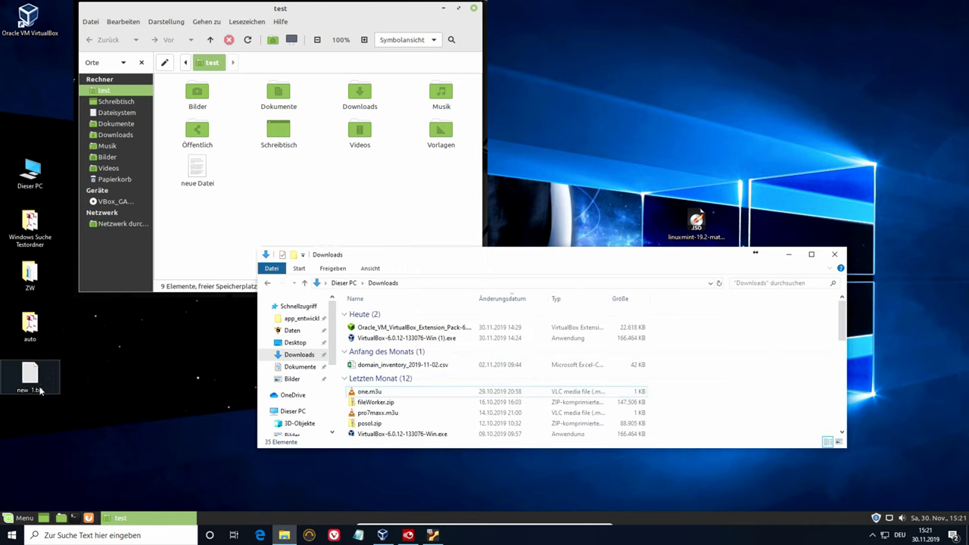
# - Create Neues Textdokument.txt on the Windows desktop, type sadsadsada in Notepad and copy it
pyautogui.rightClick(23, 421)
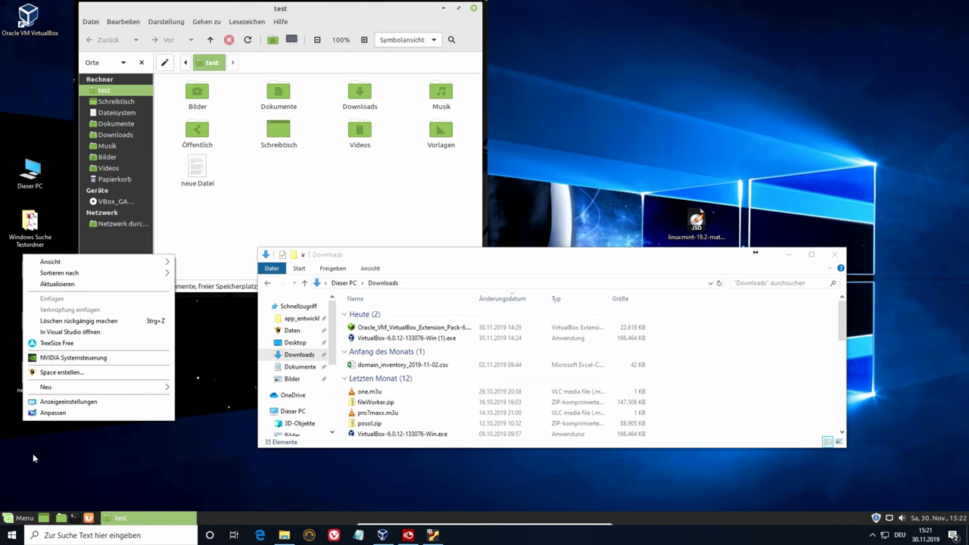
pyautogui.moveTo(87, 387)
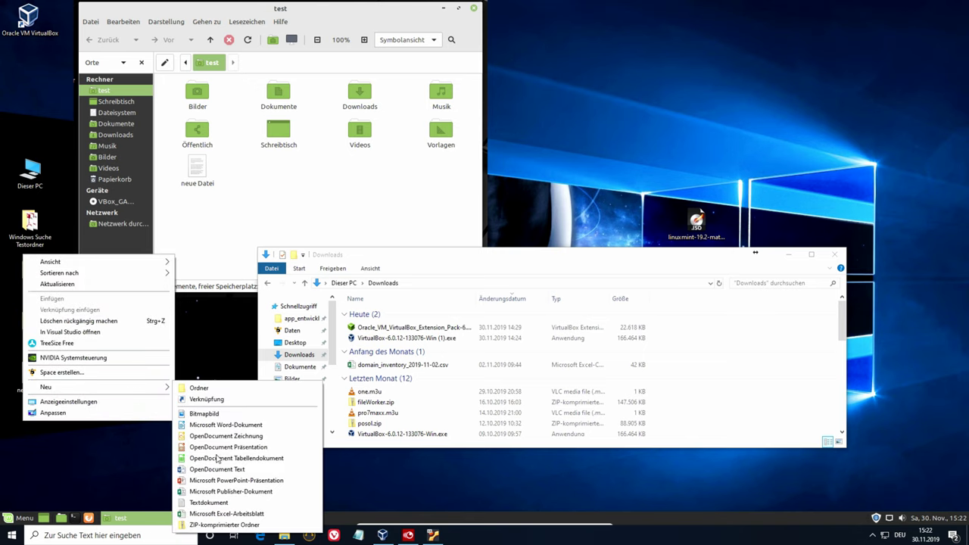
pyautogui.click(206, 504)
pyautogui.press('Return')
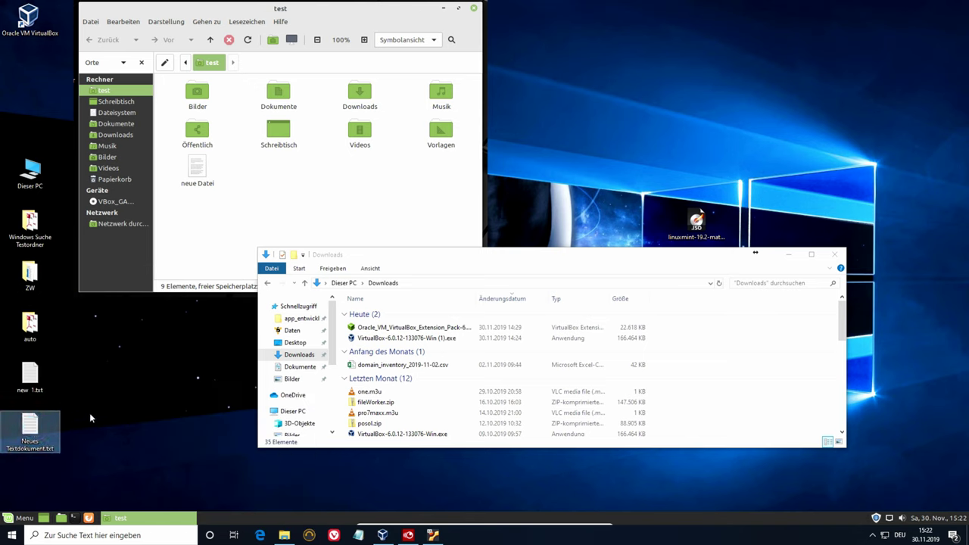
pyautogui.press('Return')
pyautogui.write('sa')
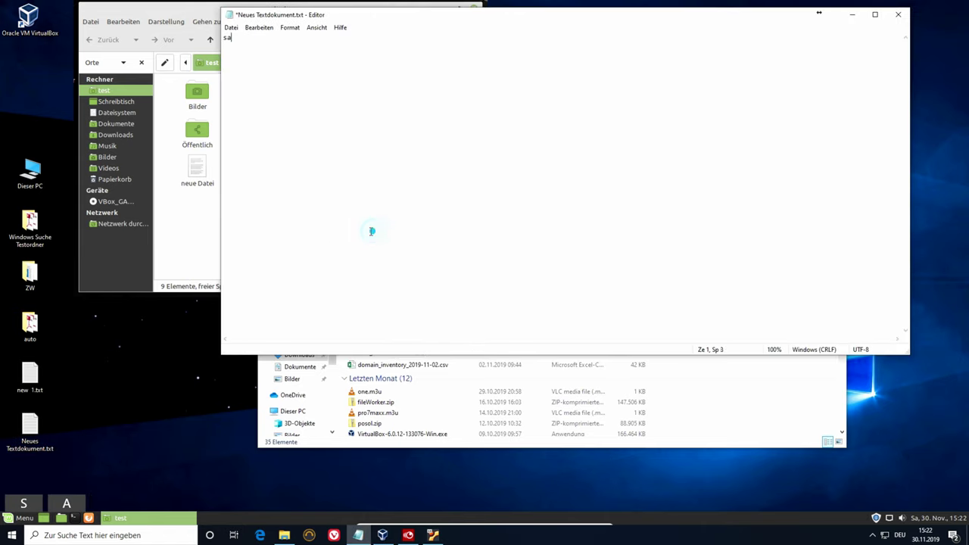
pyautogui.write('dsadsada')
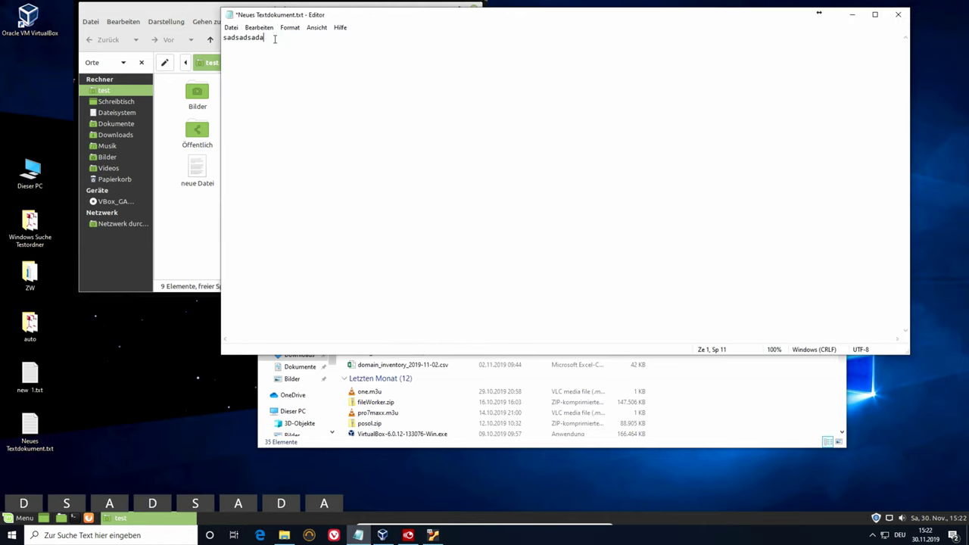
pyautogui.moveTo(275, 39); pyautogui.dragTo(217, 38)
pyautogui.rightClick(234, 39)
pyautogui.click(254, 71)
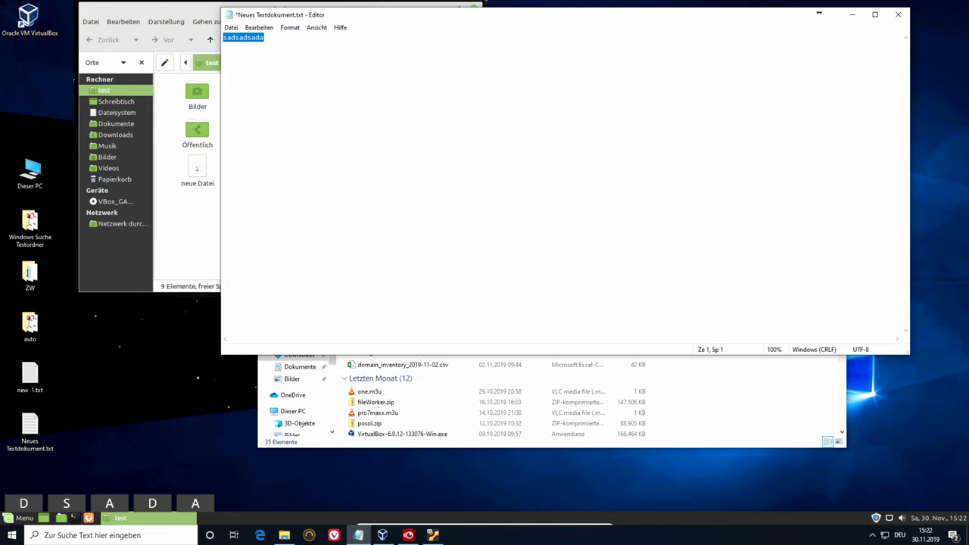
# - Open neue Datei in the Mint editor, paste sadsadsada and type a new line below
pyautogui.doubleClick(197, 168)
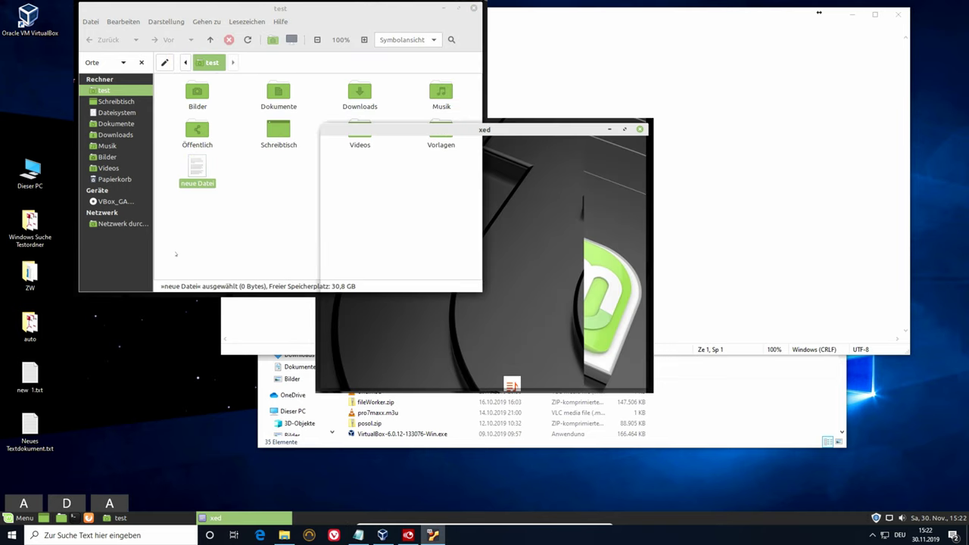
pyautogui.rightClick(378, 226)
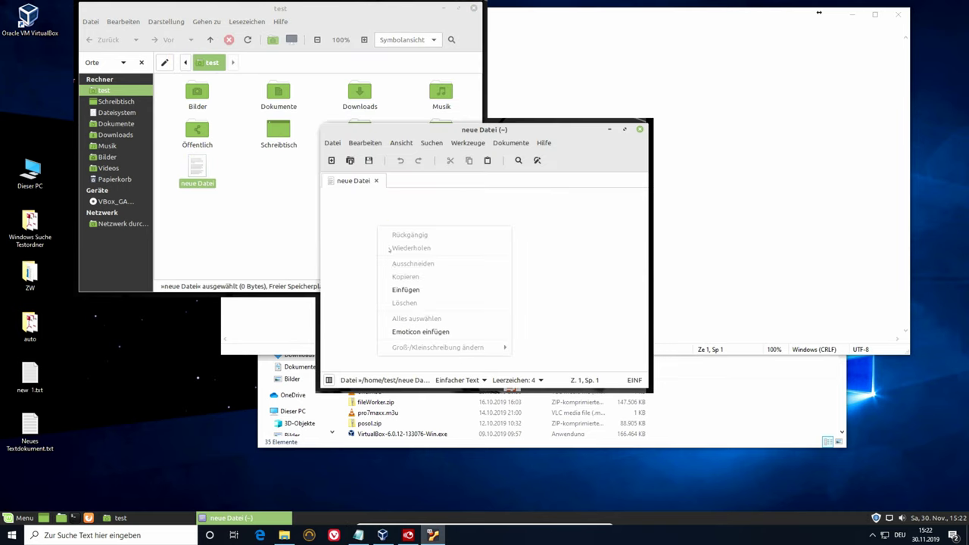
pyautogui.click(391, 289)
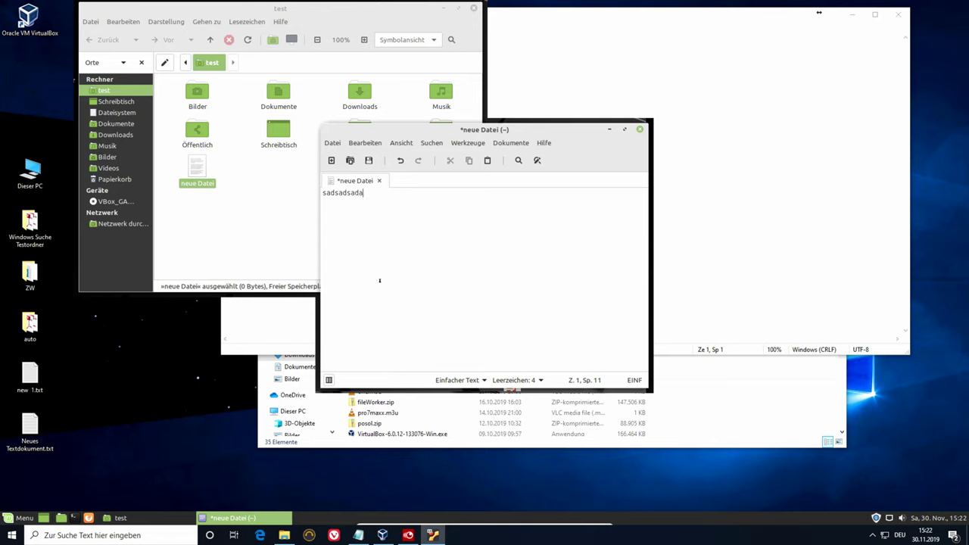
pyautogui.press('Return')
pyautogui.press('Return')
pyautogui.press('Return')
pyautogui.write('sa21132131')
pyautogui.click(378, 217)
pyautogui.moveTo(376, 218); pyautogui.dragTo(324, 218)
pyautogui.rightClick(326, 218)
pyautogui.click(356, 269)
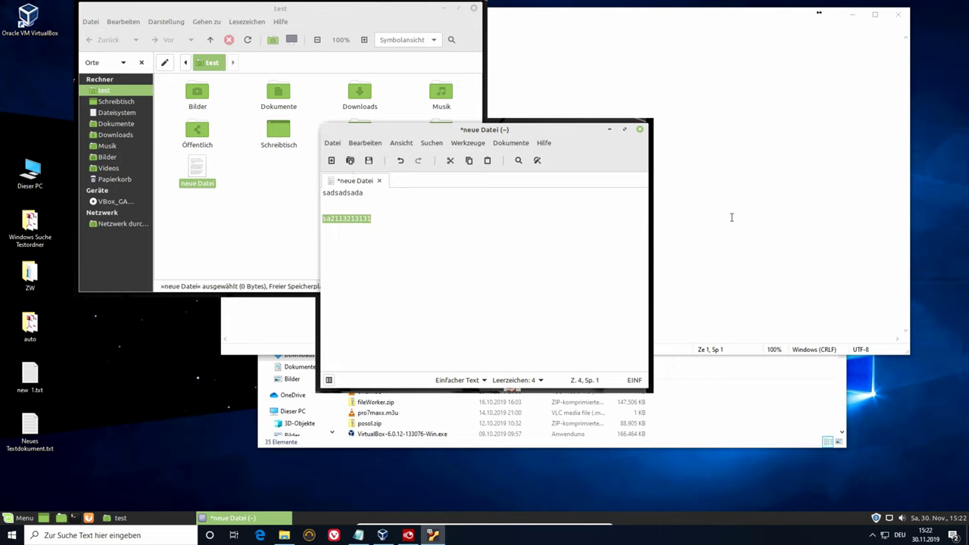
pyautogui.click(732, 218)
pyautogui.rightClick(429, 156)
pyautogui.click(481, 198)
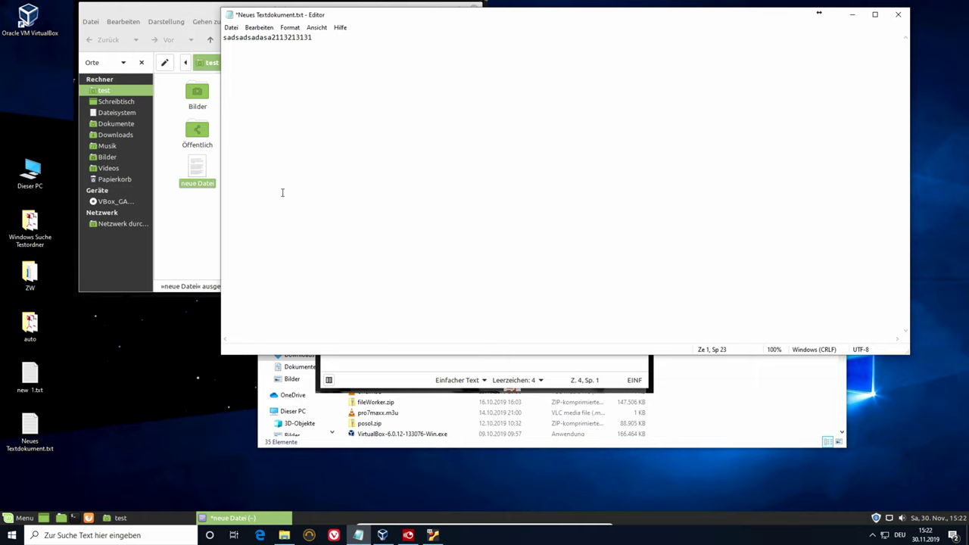
pyautogui.click(899, 14)
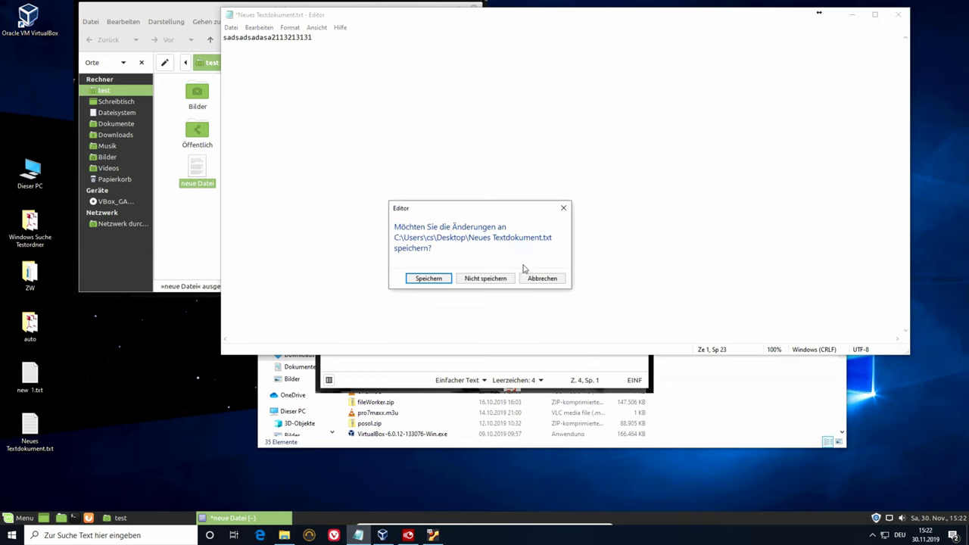
pyautogui.click(473, 280)
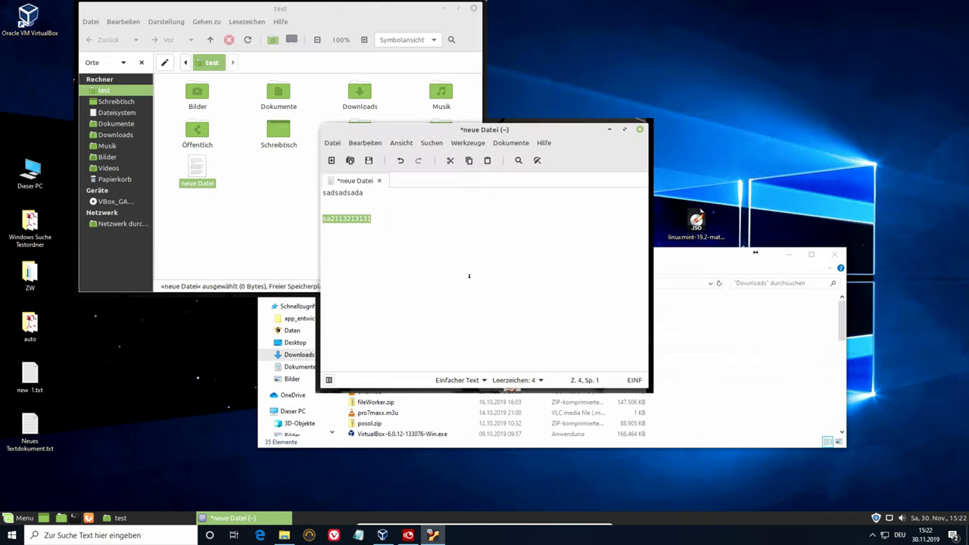